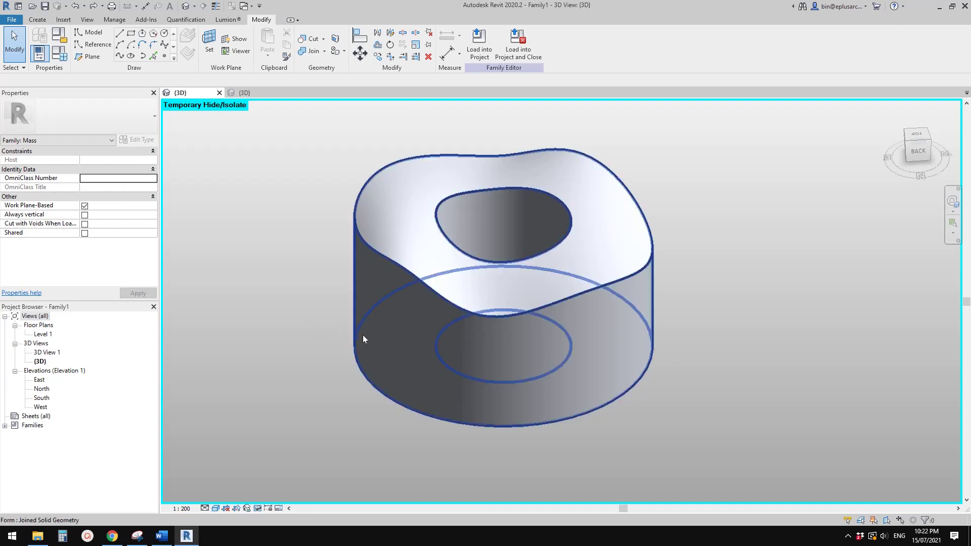
Examine the ring-shaped mass form with its undulating top from several angles in the family's 3D view.
middle_drag(387, 330, 584, 381)
click(470, 322)
click(584, 386)
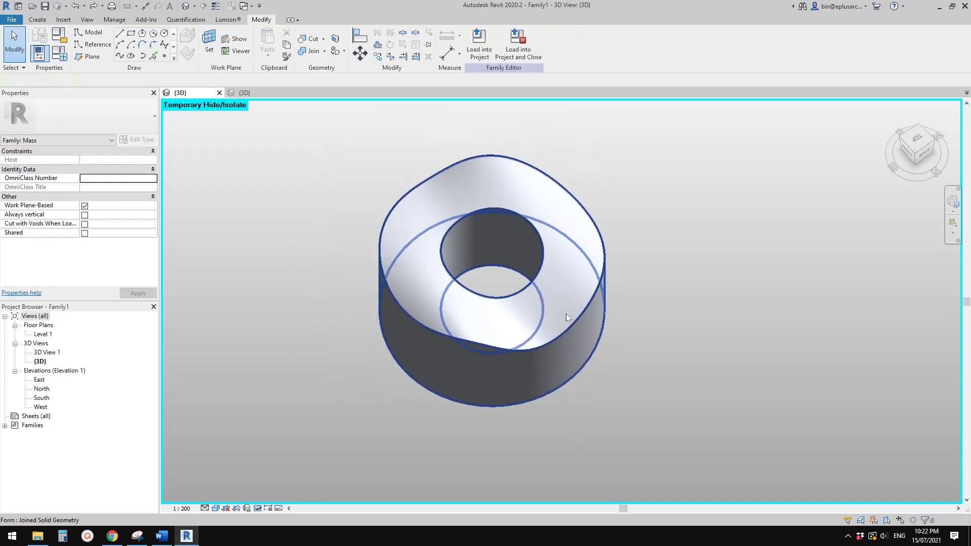
shift+middle_drag(345, 199, 352, 201)
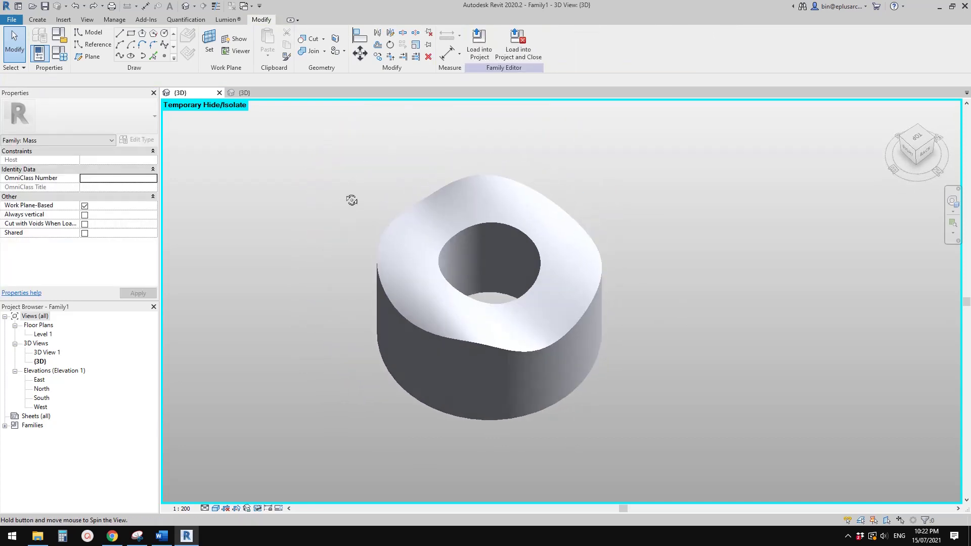
shift+middle_drag(644, 323, 468, 197)
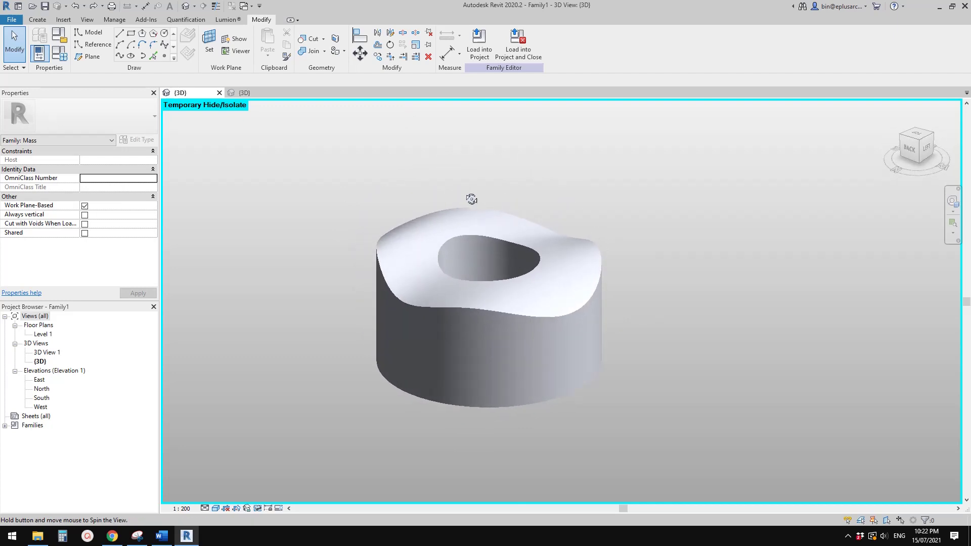
click(555, 289)
shift+middle_drag(555, 289, 656, 332)
click(644, 345)
Switch to the project's 3D view and reset the temporary hide/isolate so the walls and roof are shown.
click(250, 93)
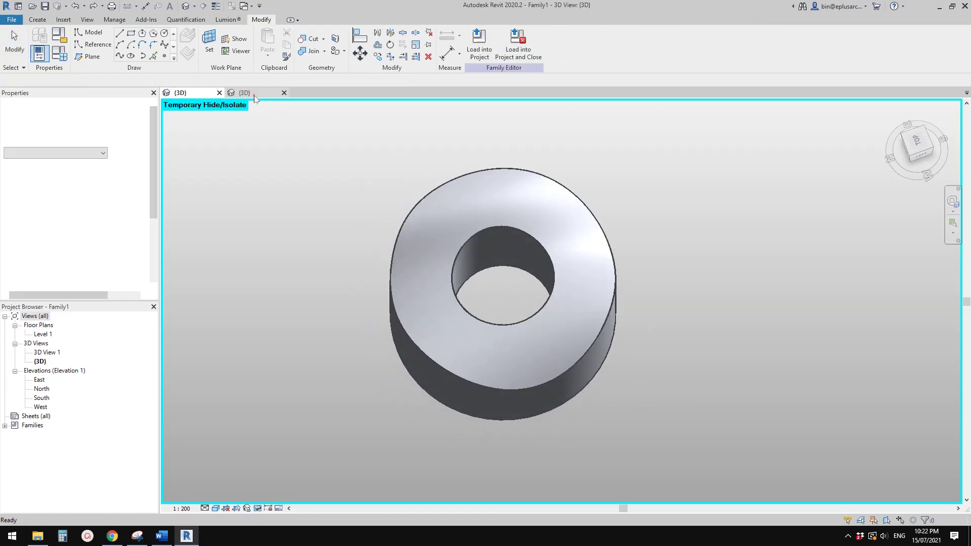
middle_drag(677, 276, 646, 303)
scroll(508, 290, down, 1)
middle_drag(508, 290, 506, 349)
shift+middle_drag(505, 349, 552, 272)
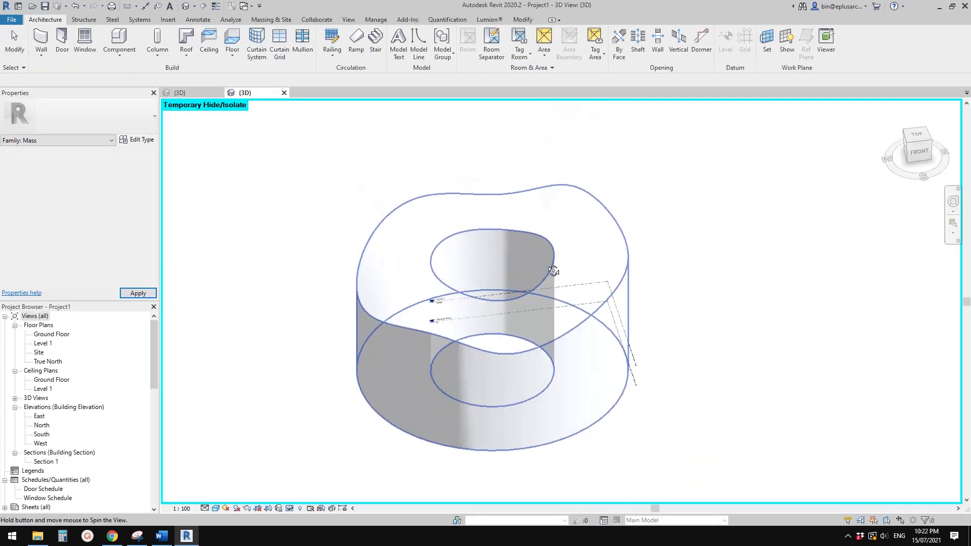
key(h)
key(r)
Examine the curved wall and the undulating roof built on the mass faces in the project.
scroll(532, 379, up, 2)
click(575, 383)
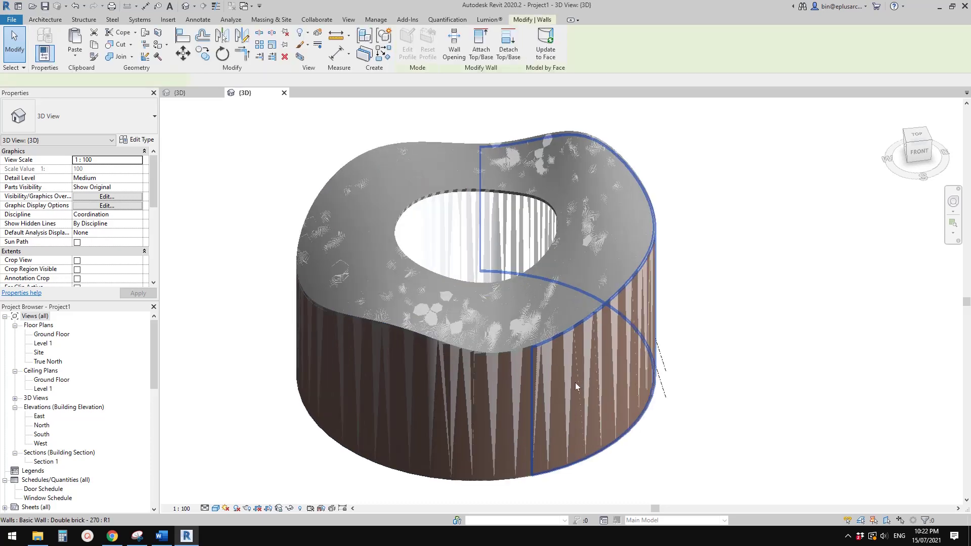
middle_drag(576, 384, 577, 345)
shift+middle_drag(578, 345, 504, 336)
shift+middle_drag(586, 316, 540, 283)
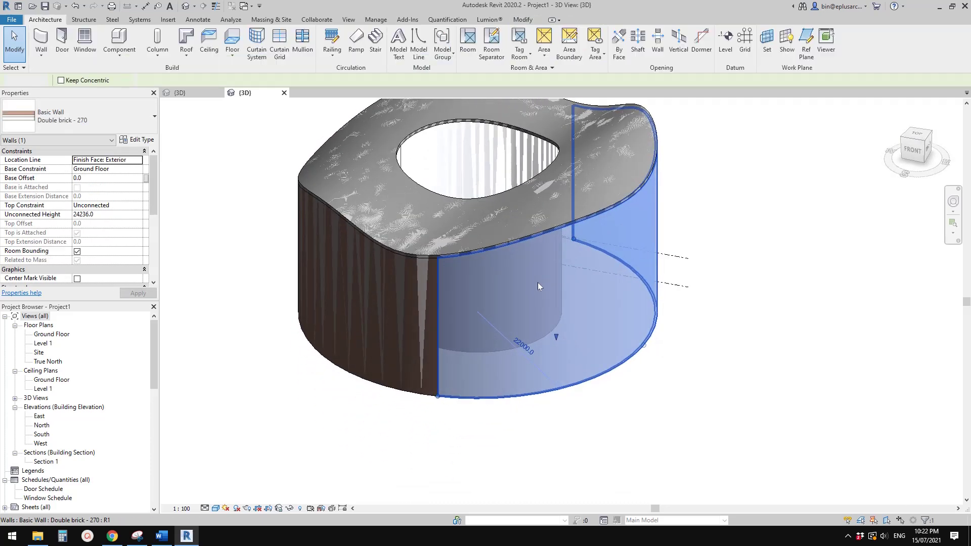
click(511, 227)
shift+middle_drag(512, 230, 355, 132)
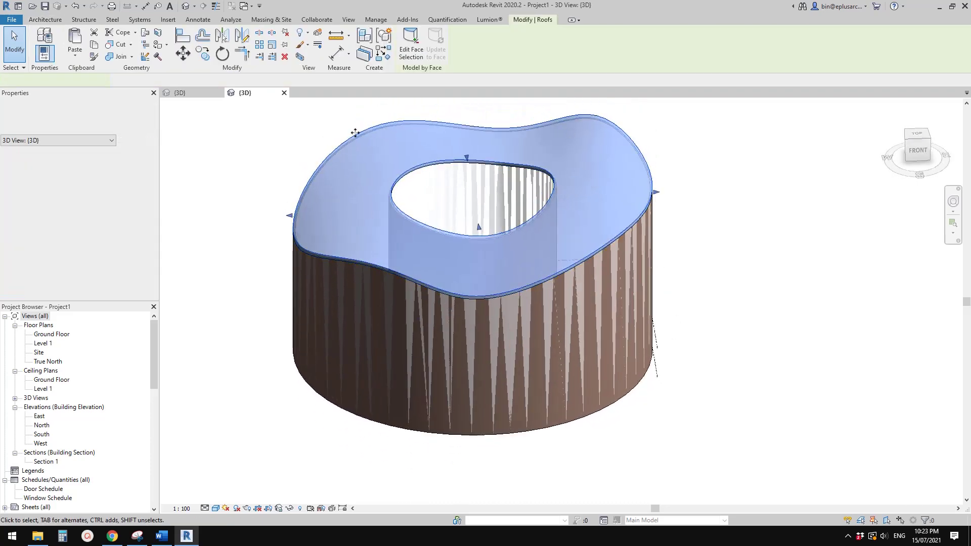
shift+middle_drag(489, 211, 659, 356)
key(Escape)
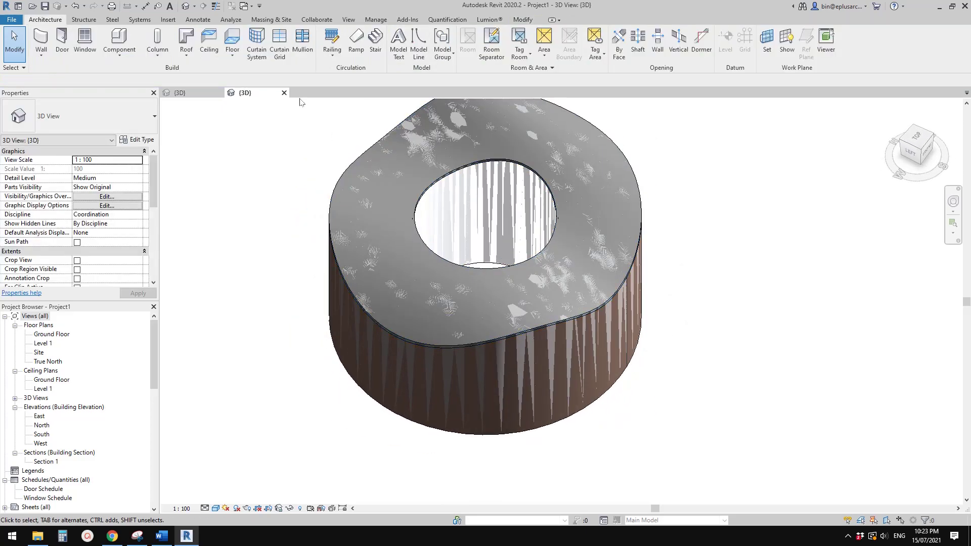
Close the project and the mass family.
click(506, 267)
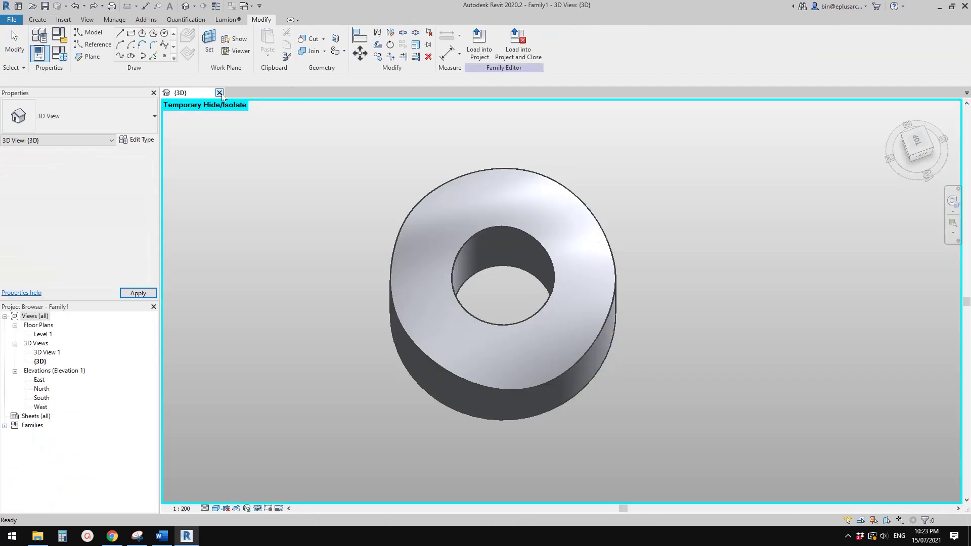
click(222, 92)
click(518, 269)
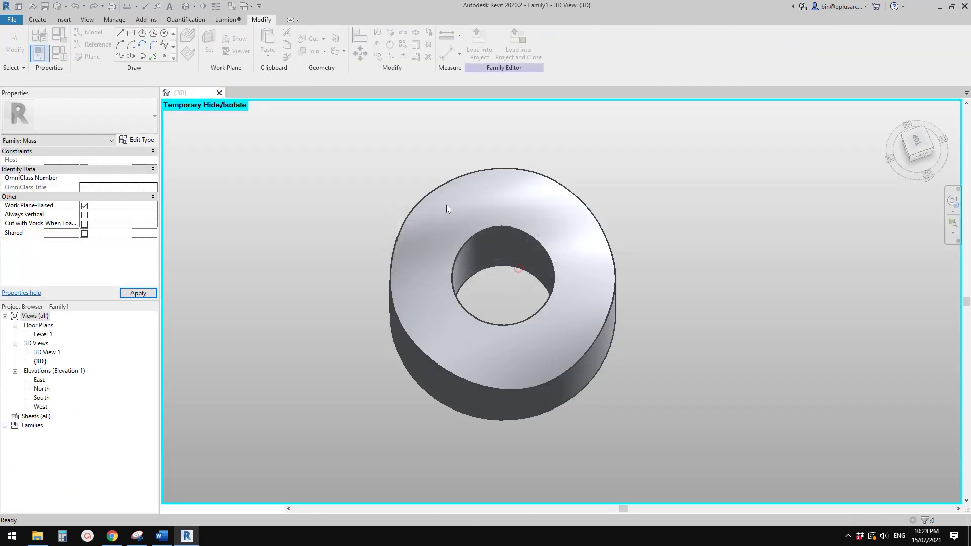
Create a new family from the Metric Mass.rft template in the Conceptual Mass folder.
click(80, 187)
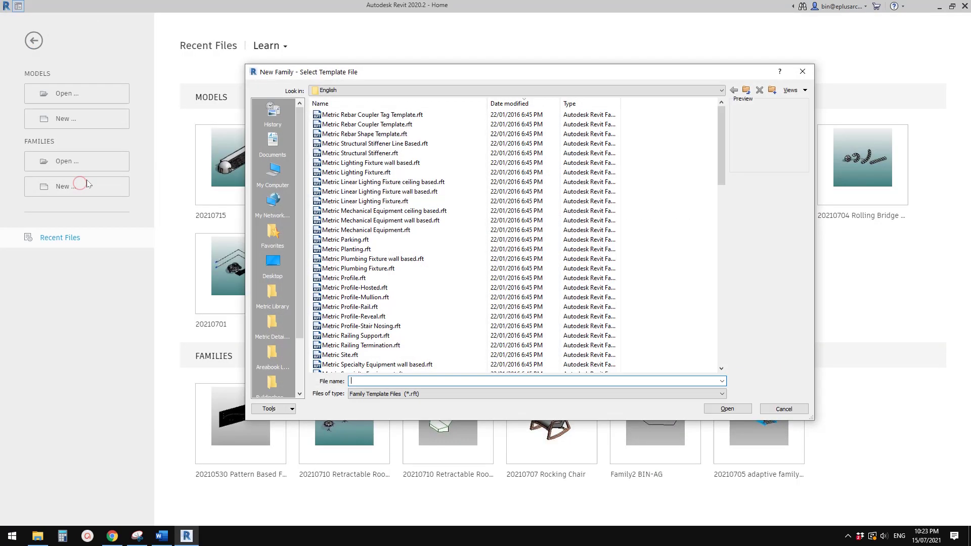
drag(720, 147, 721, 327)
double_click(335, 355)
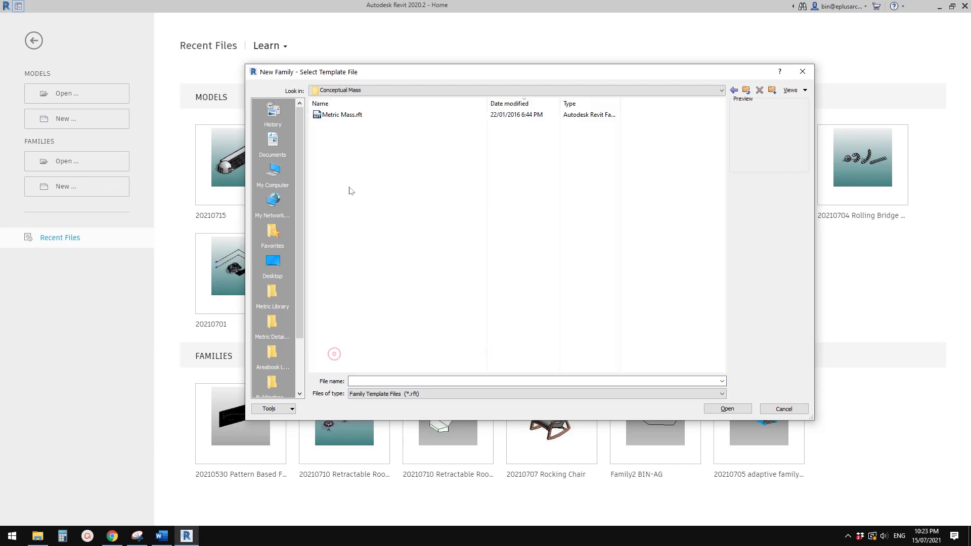
double_click(343, 115)
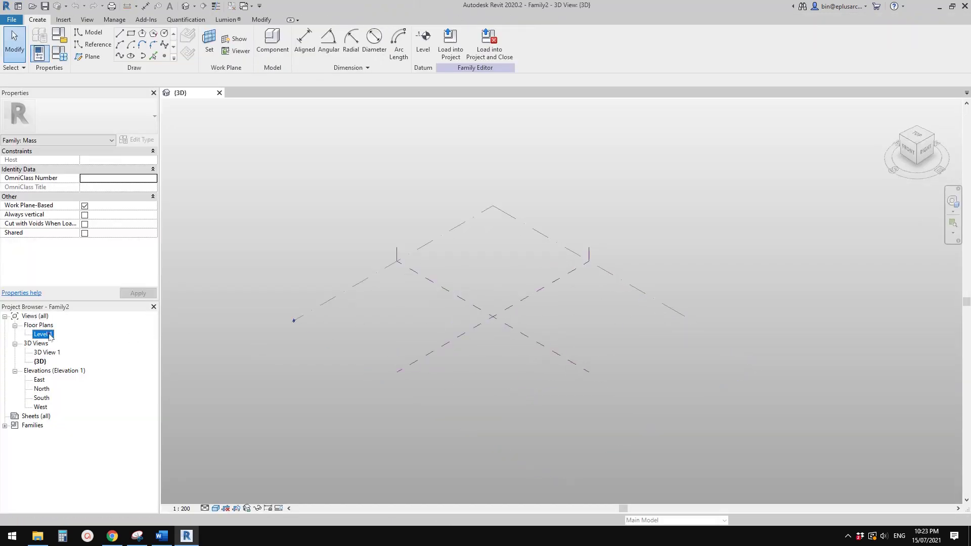
On the Level 1 floor plan, draw a roughly vertical four-point reference spline left of the vertical centre plane.
double_click(44, 335)
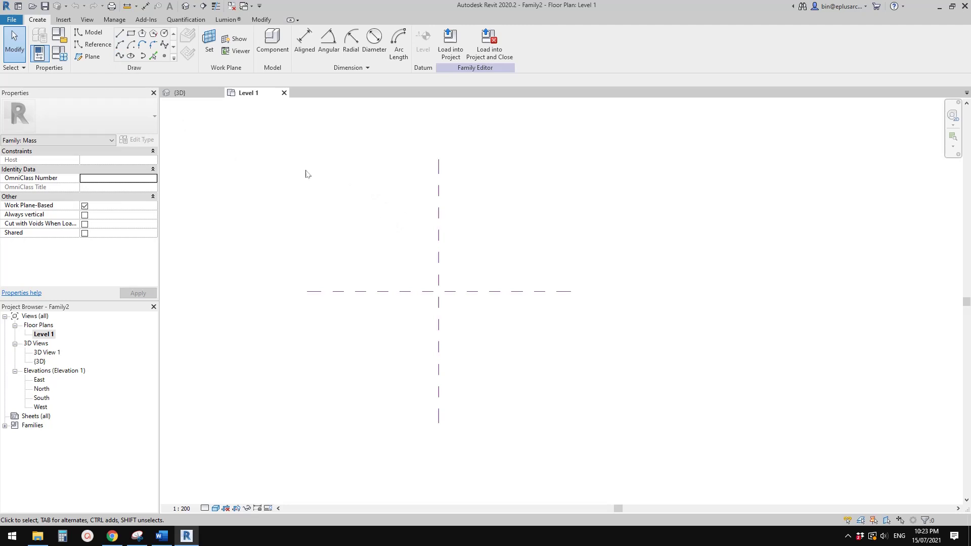
click(96, 46)
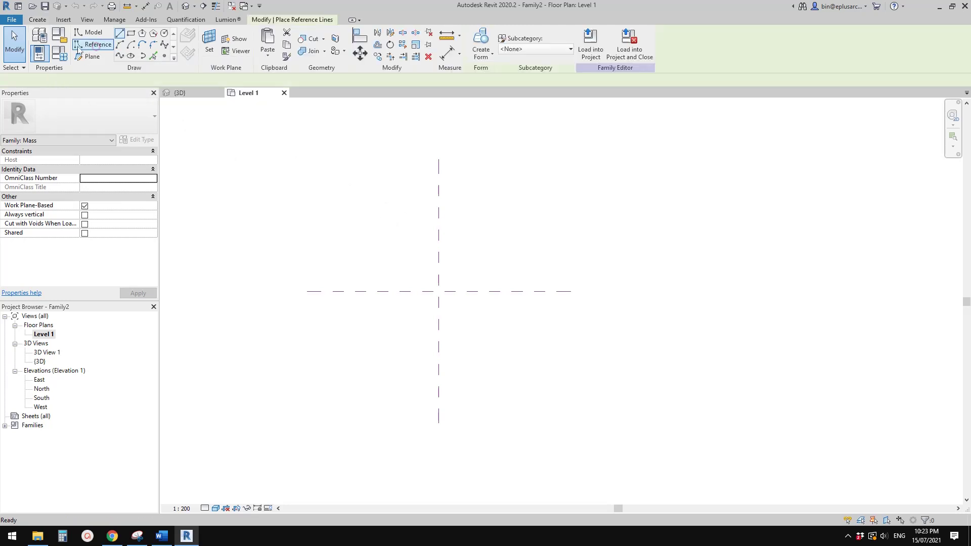
click(119, 56)
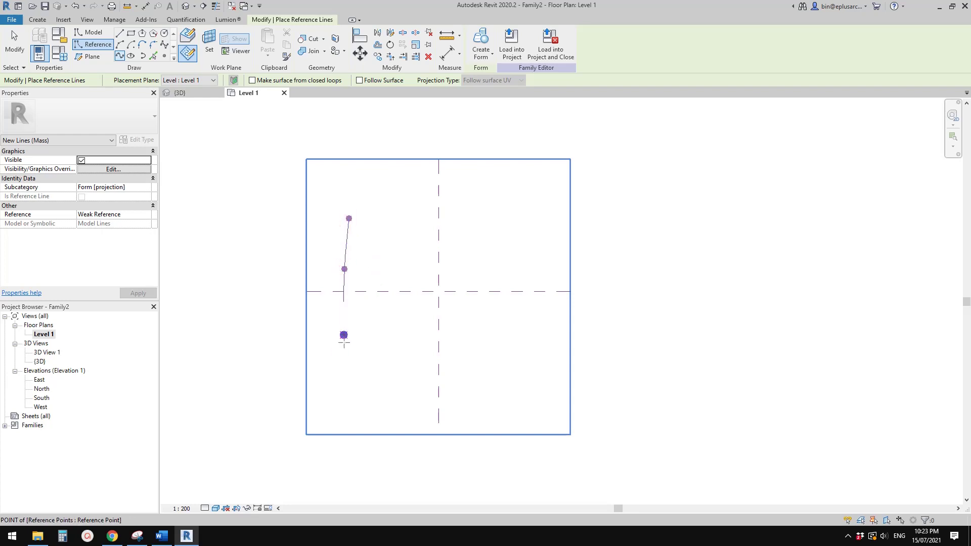
key(Escape)
Draw a second four-point reference spline just left of the vertical centre plane.
click(421, 226)
click(420, 270)
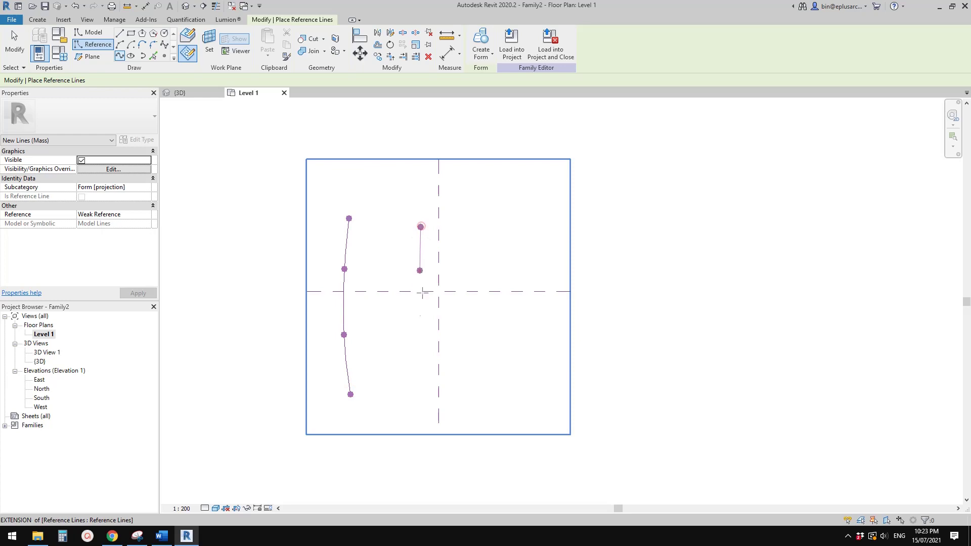
click(413, 396)
key(Escape)
Draw a third four-point reference spline to the right of the vertical centre plane.
click(503, 231)
click(498, 283)
click(497, 332)
click(496, 380)
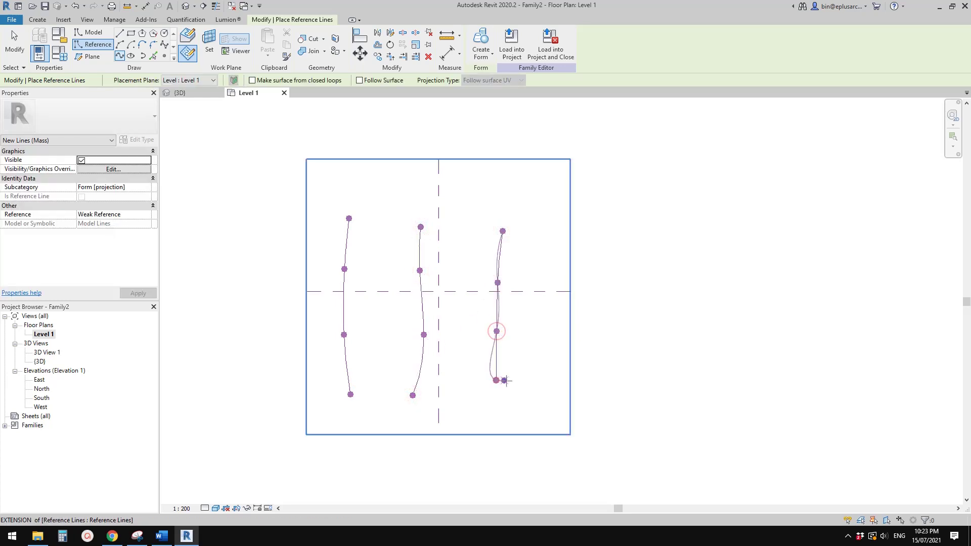
key(Escape)
key(Escape)
middle_drag(451, 191, 461, 199)
middle_drag(263, 145, 275, 143)
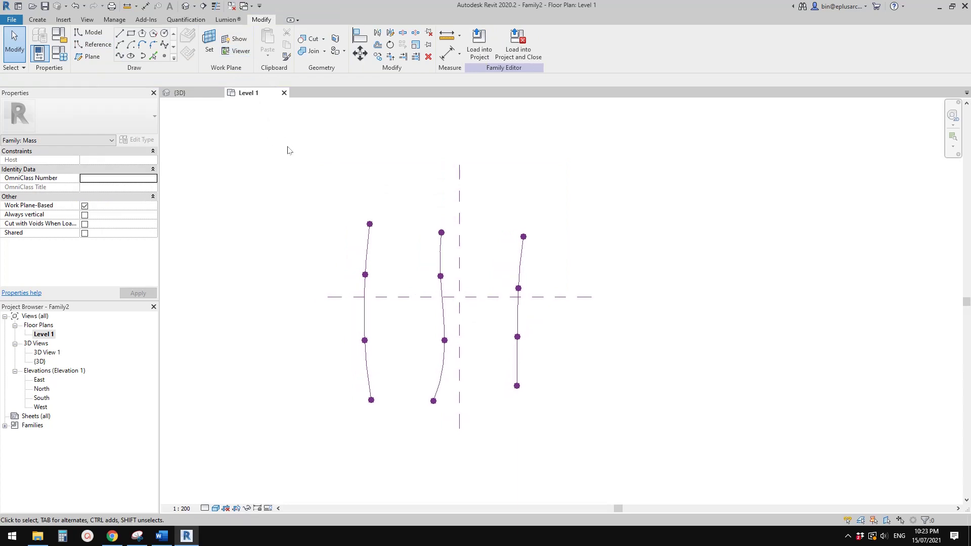
middle_drag(354, 172, 355, 170)
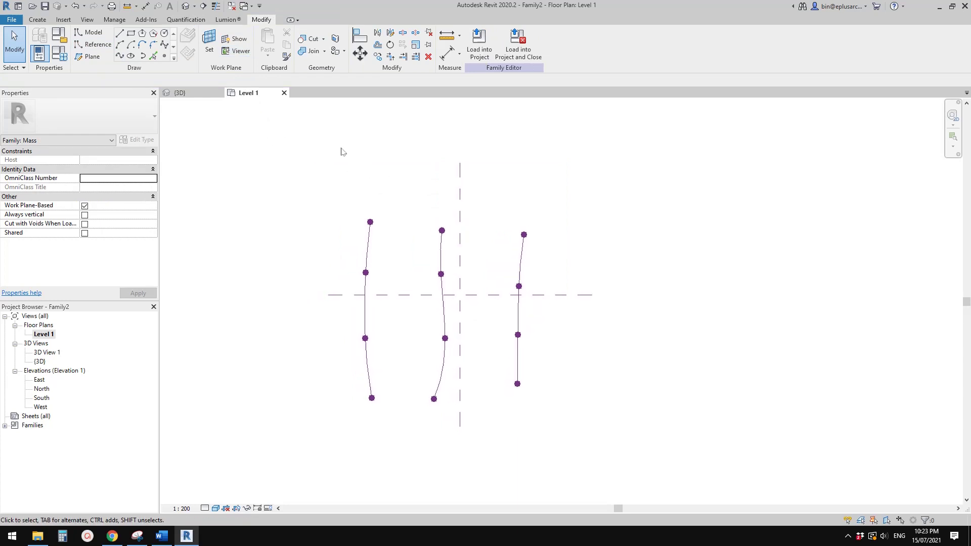
In the 3D view, copy all three reference splines about 17000 straight up while facing the model from the right.
click(186, 6)
shift+middle_drag(514, 267, 542, 209)
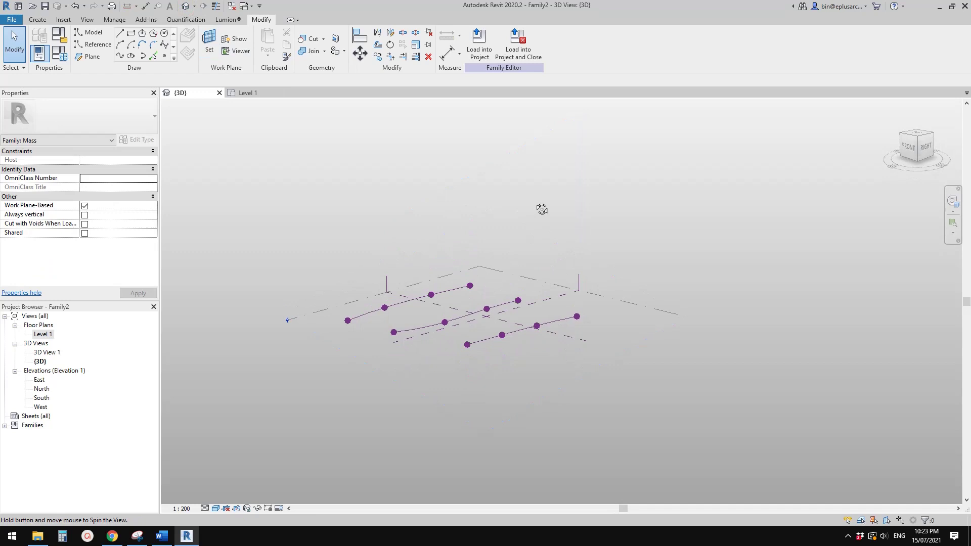
click(566, 317)
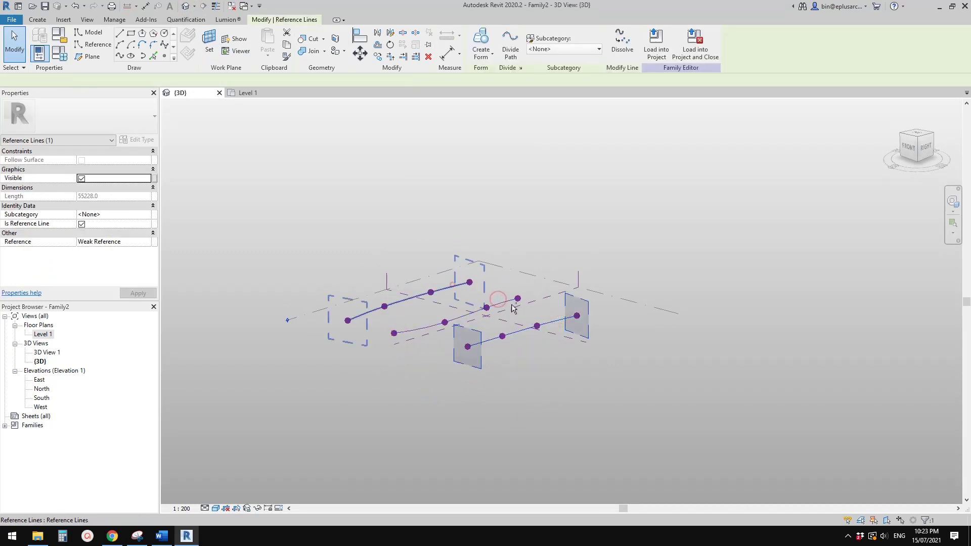
ctrl+click(504, 302)
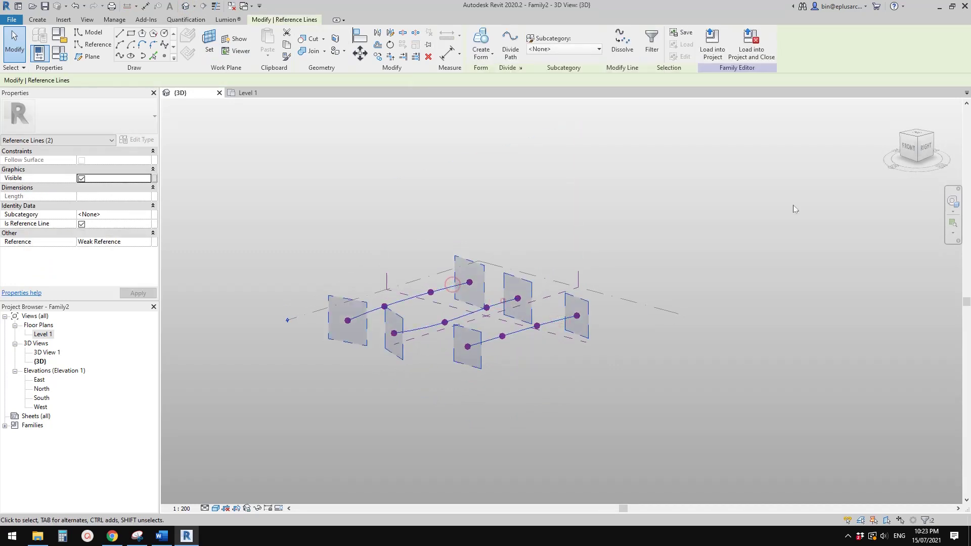
click(925, 151)
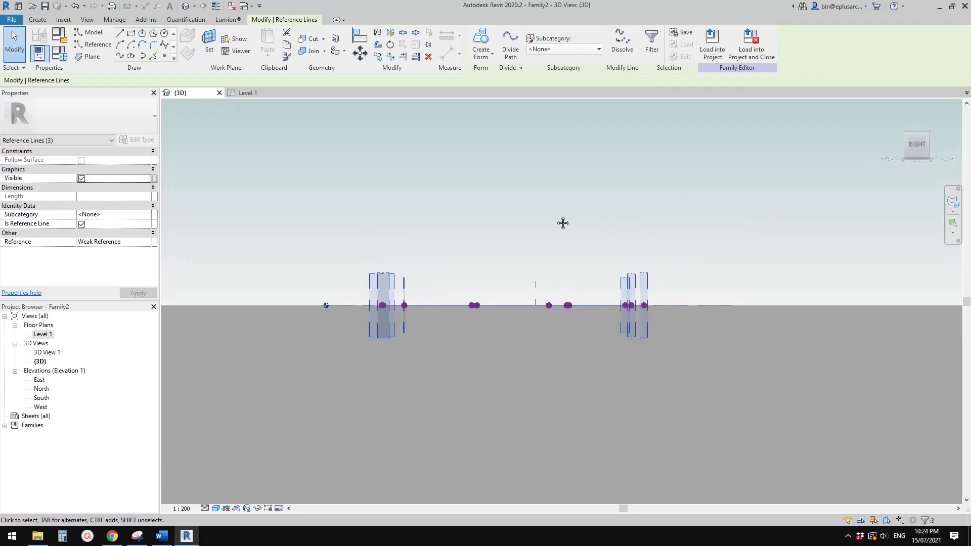
key(m)
key(v)
click(594, 282)
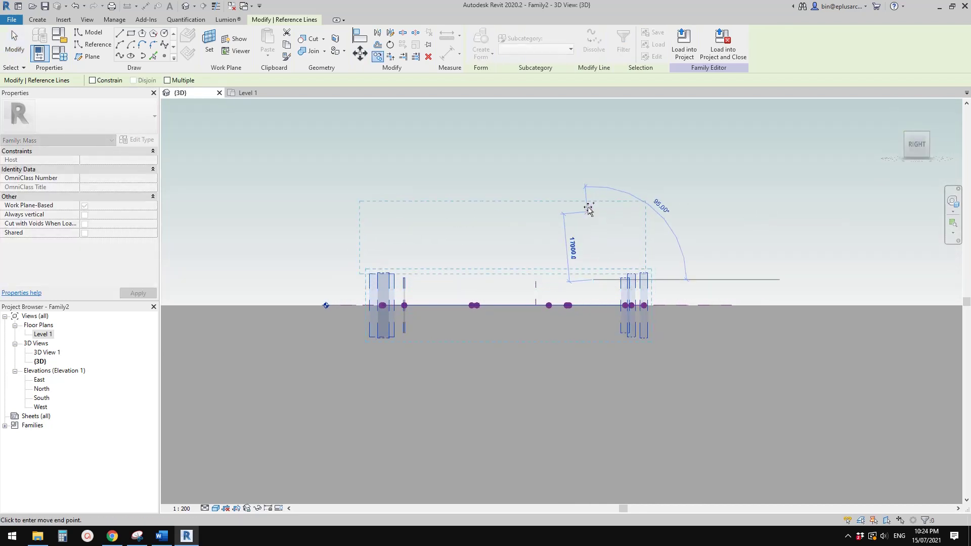
click(593, 212)
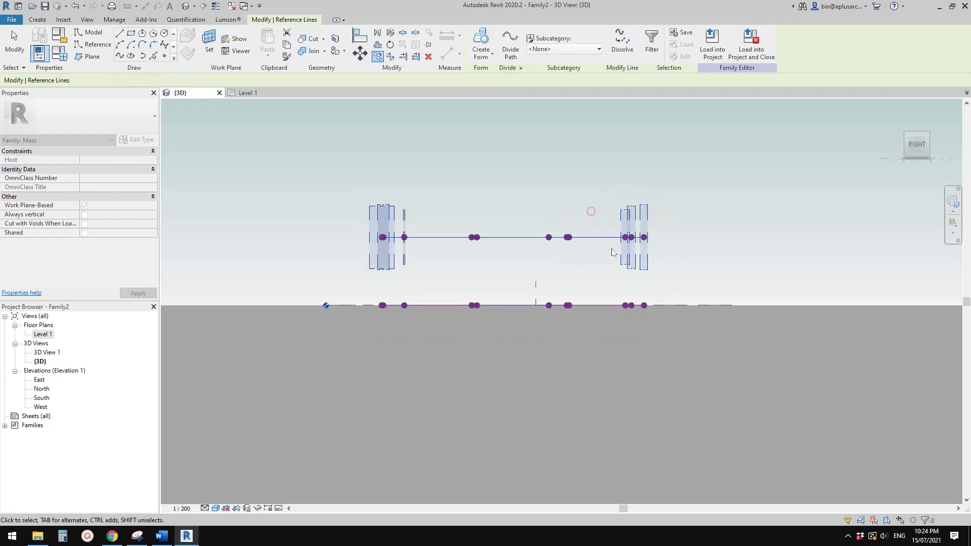
click(578, 251)
Join the upper and lower end points of each of the three spline pairs at the far end with a spline through points.
shift+middle_drag(579, 251, 655, 233)
drag(688, 320, 688, 320)
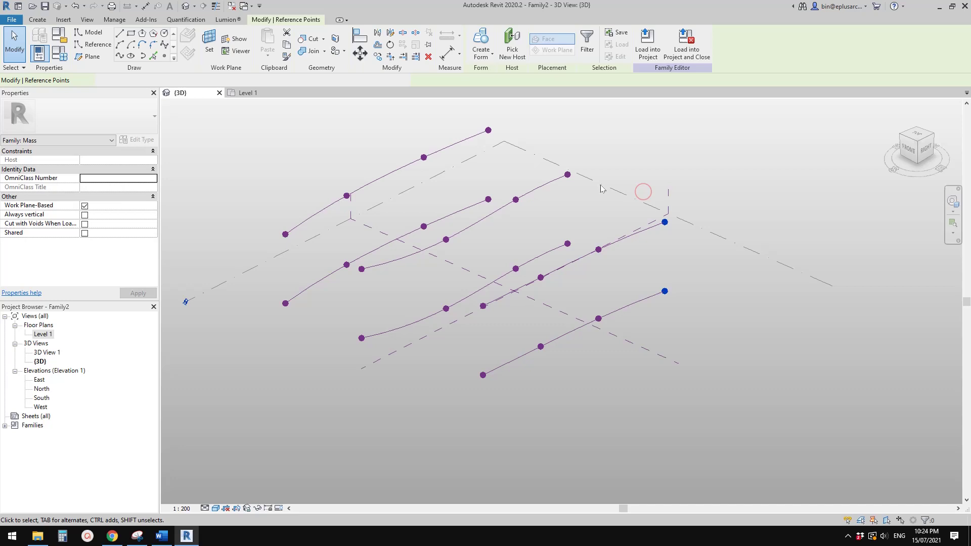
click(119, 55)
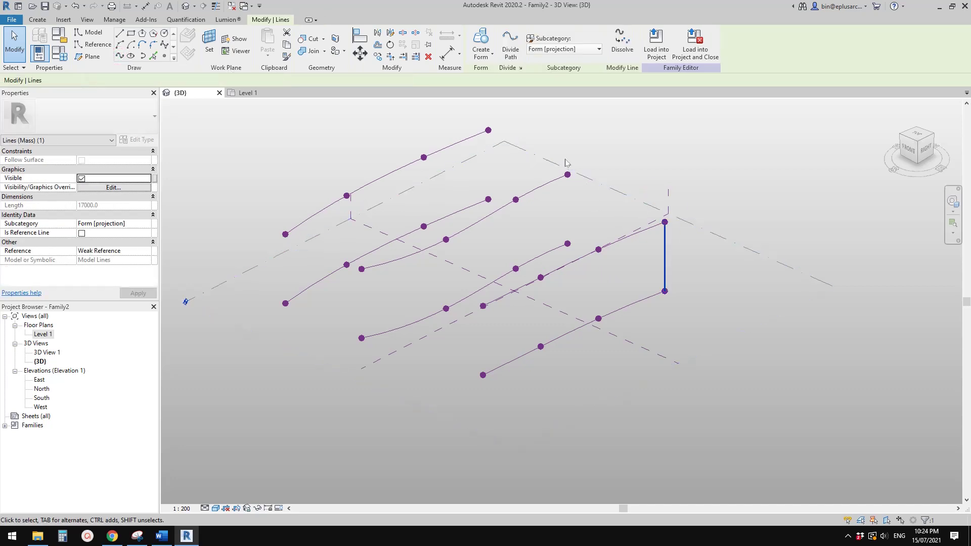
drag(548, 143, 583, 253)
click(120, 56)
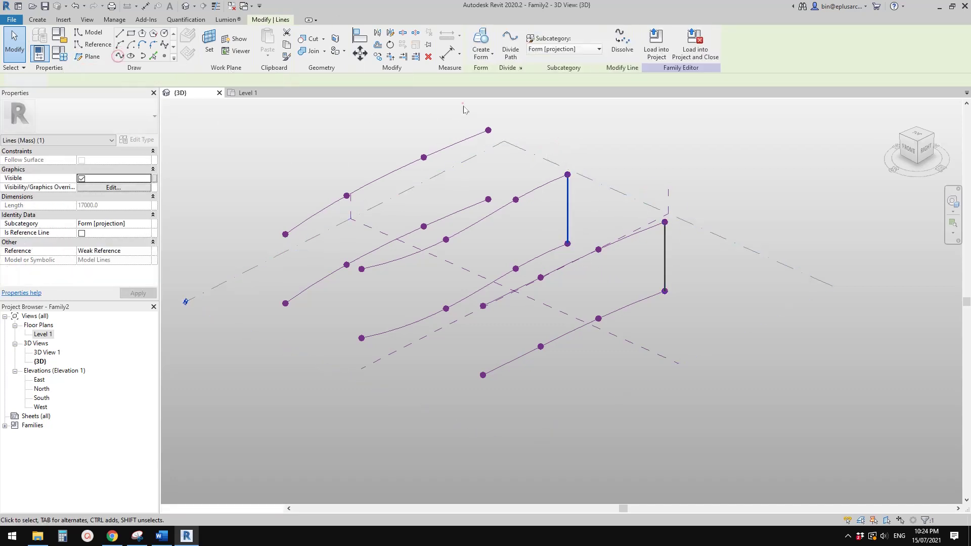
drag(462, 122, 501, 225)
click(119, 55)
Join the upper and lower end points of the three spline pairs at the near end with splines through points.
drag(260, 190, 294, 322)
click(119, 55)
scroll(364, 317, down, 1)
drag(347, 253, 375, 348)
click(119, 56)
drag(453, 273, 476, 400)
key(Escape)
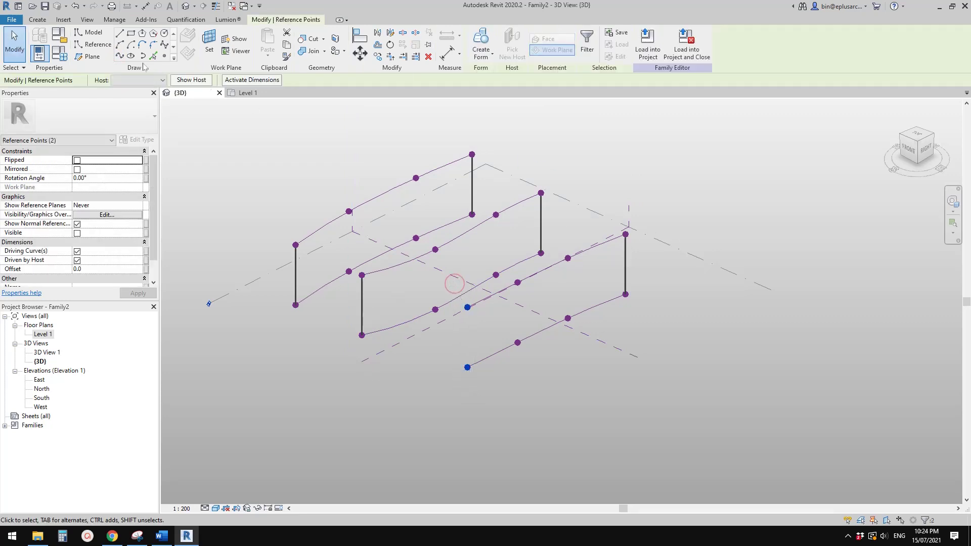
Select all three closed profile chains and turn their connecting vertical lines into reference lines.
click(574, 248)
shift+middle_drag(574, 248, 563, 203)
key(Tab)
click(609, 238)
key(Tab)
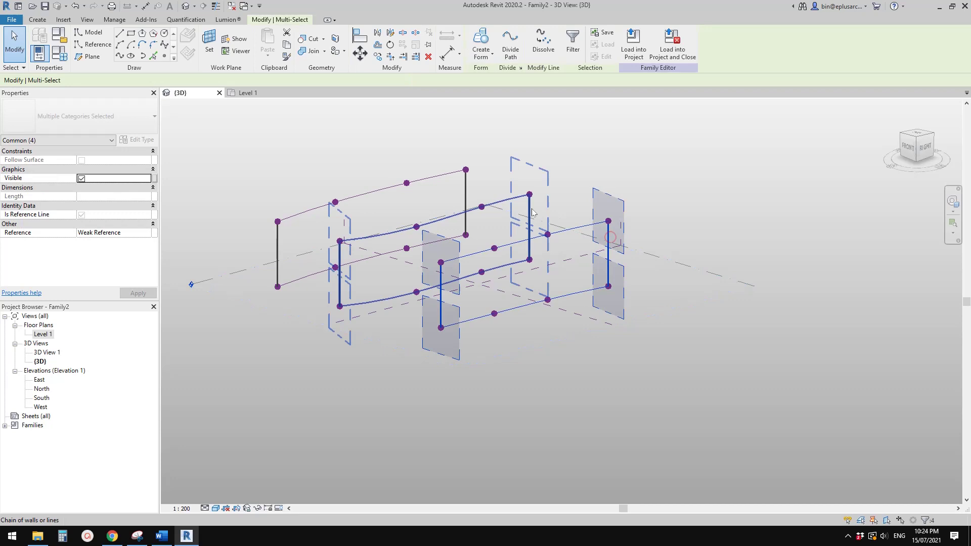
click(531, 208)
key(Tab)
ctrl+click(608, 235)
key(Tab)
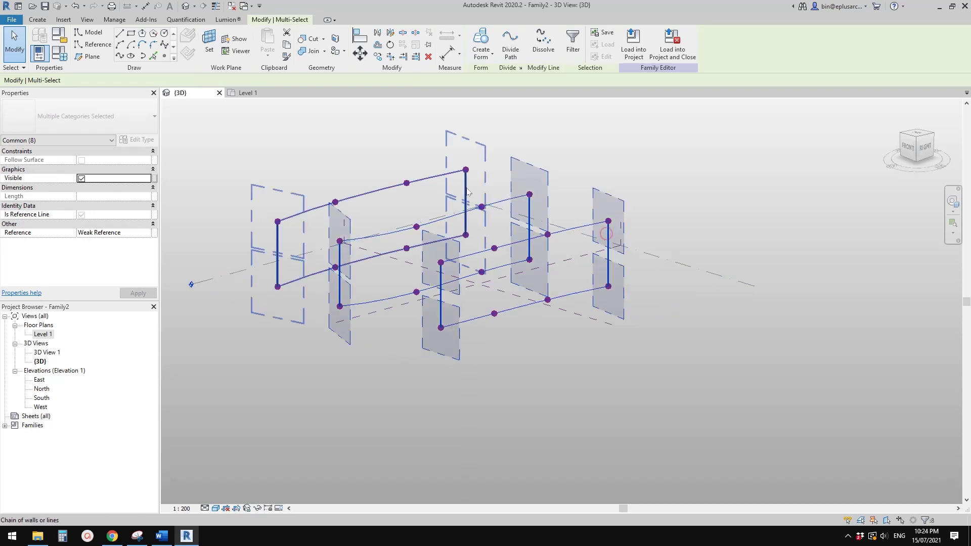
ctrl+click(466, 187)
click(82, 215)
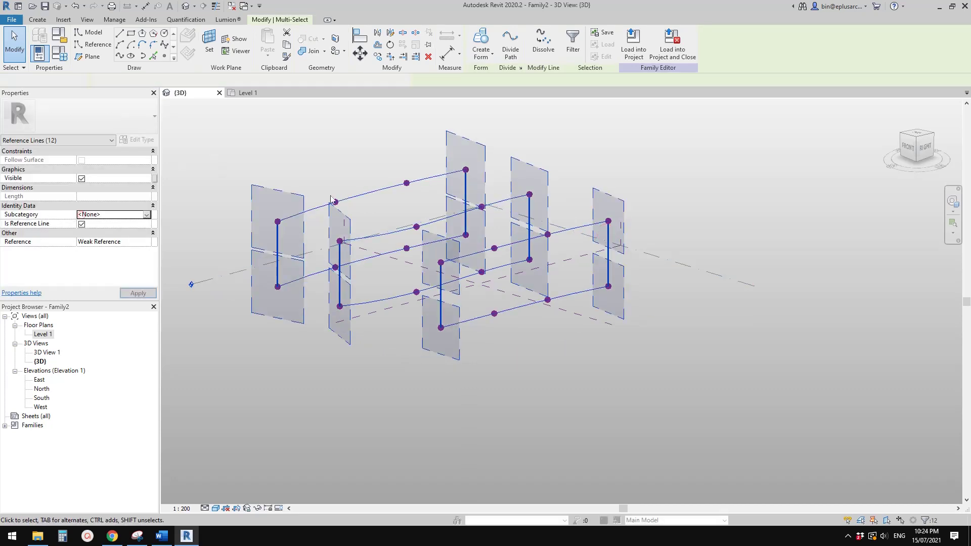
shift+middle_drag(546, 290, 596, 246)
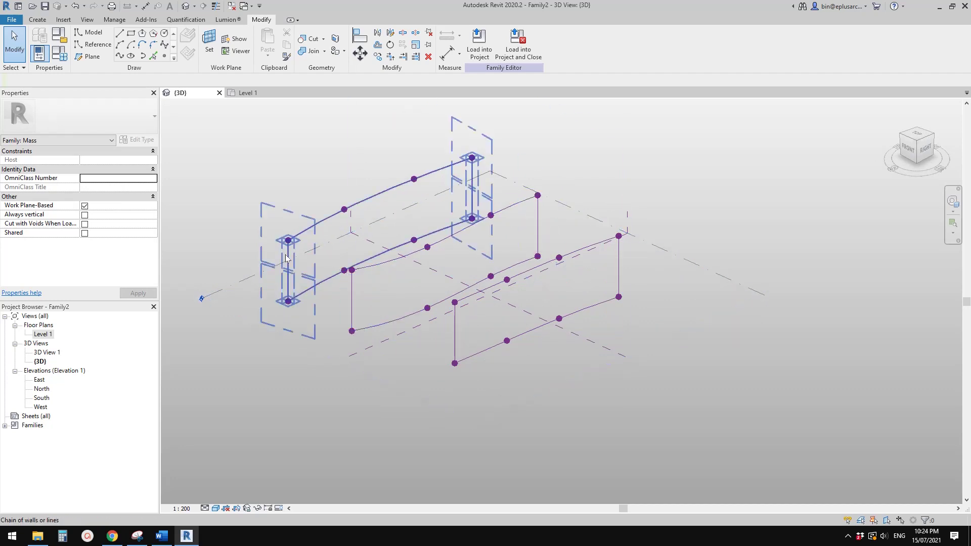
Create a solid form from all three closed reference-line profile chains selected together.
click(513, 209)
ctrl+click(512, 208)
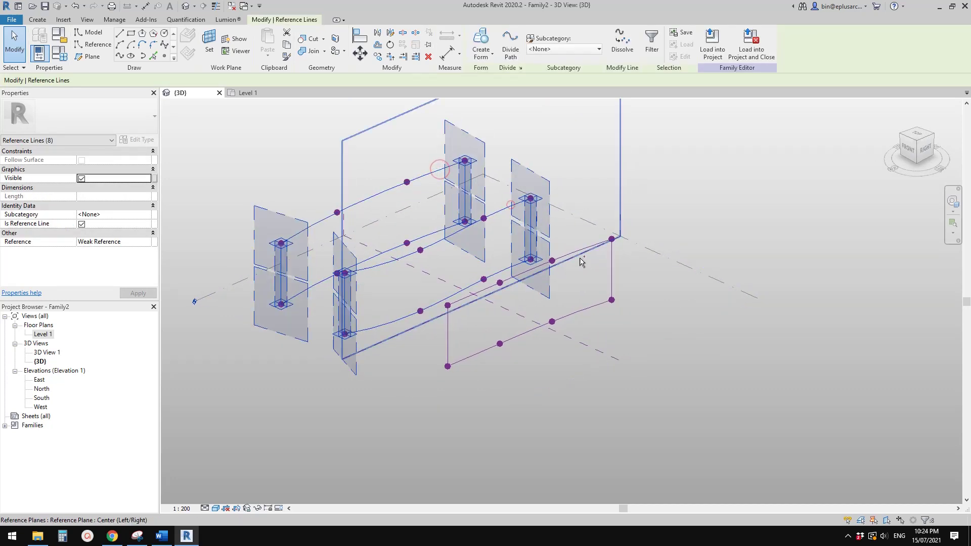
ctrl+click(583, 251)
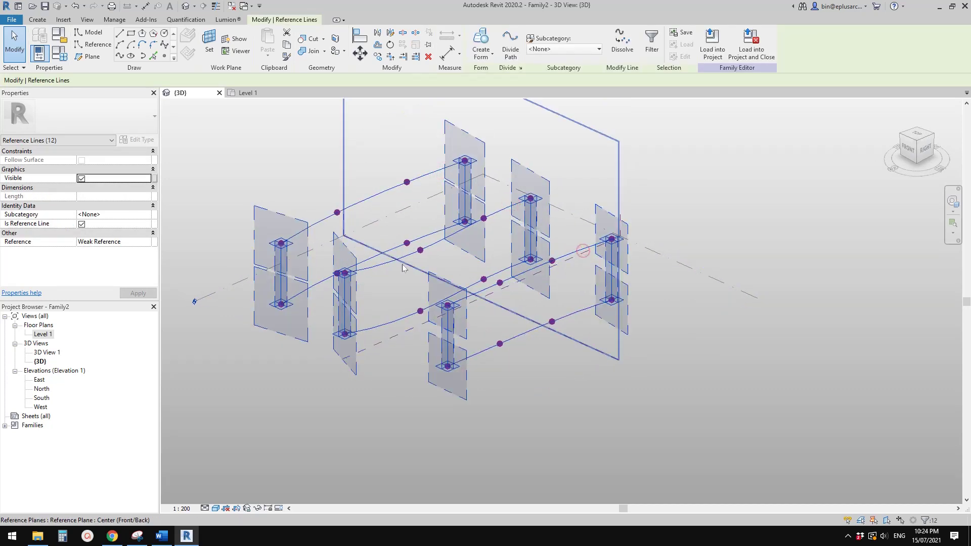
click(482, 40)
shift+middle_drag(470, 212, 330, 205)
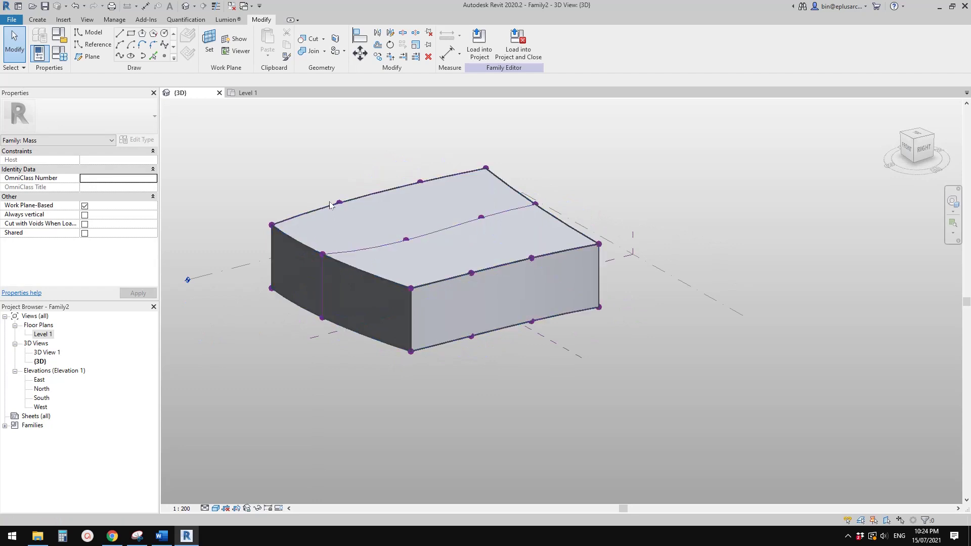
On the far upper spline, raise the inner point nearer the front and lower the inner point nearer the back.
drag(350, 212, 437, 193)
drag(415, 162, 416, 176)
shift+middle_drag(521, 203, 511, 204)
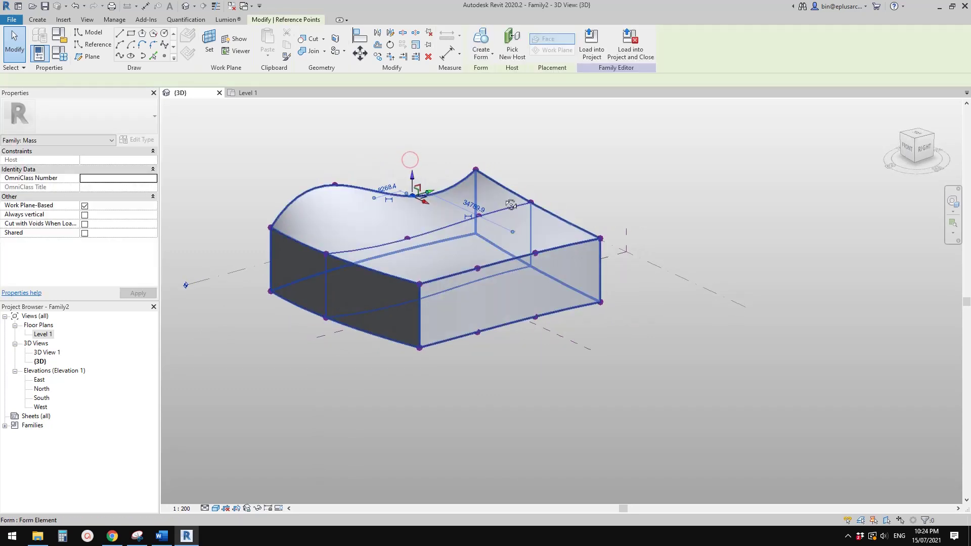
Raise the middle upper spline's inner points, the rear one by about 3506 and the front one by about 1260.
scroll(510, 201, up, 2)
drag(474, 206, 474, 189)
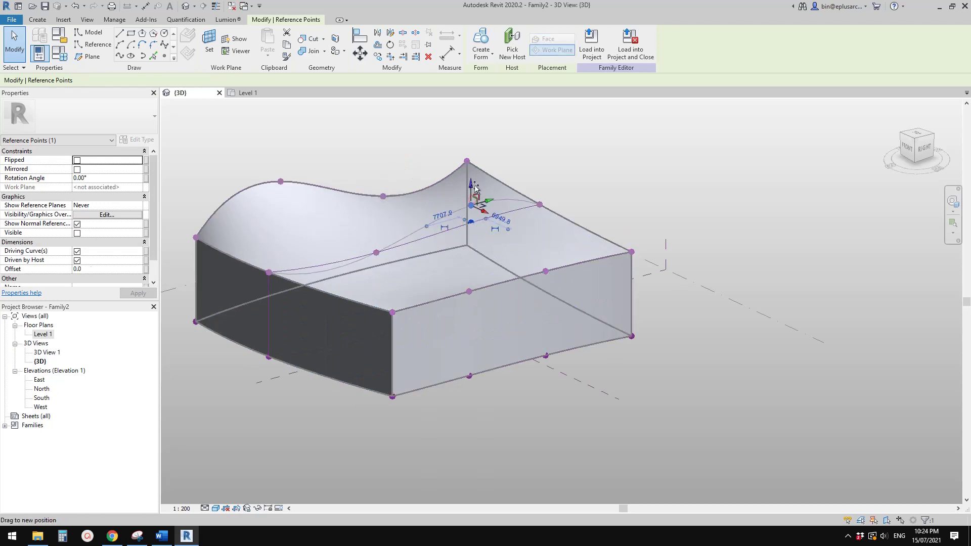
shift+middle_drag(474, 191, 486, 202)
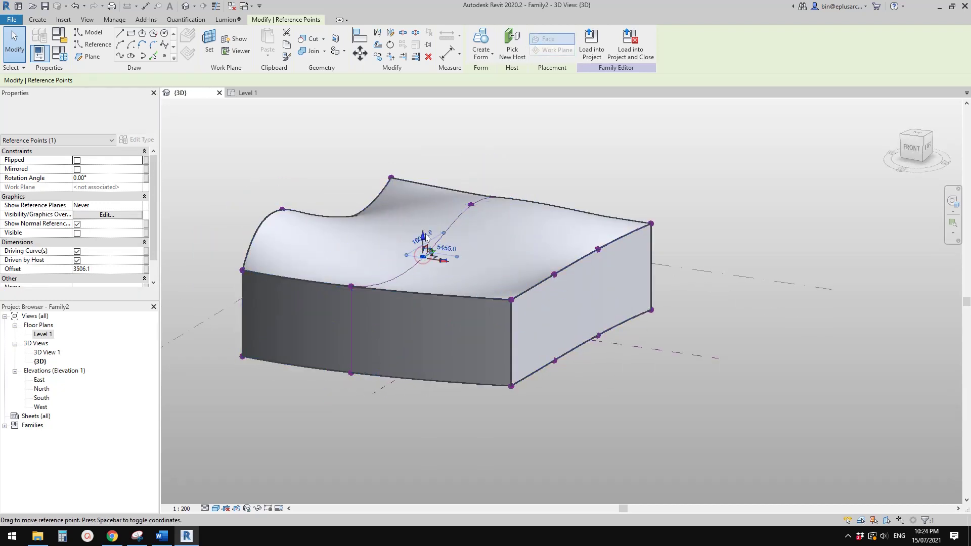
drag(425, 234, 425, 228)
On the near upper spline, lower the inner point nearer the front and raise the inner point nearer the back.
shift+middle_drag(516, 264, 480, 265)
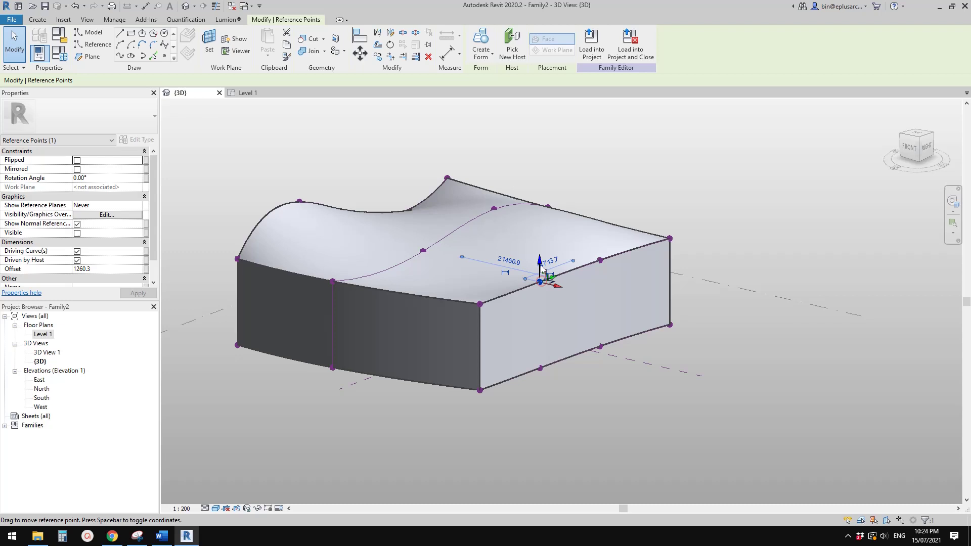
click(603, 257)
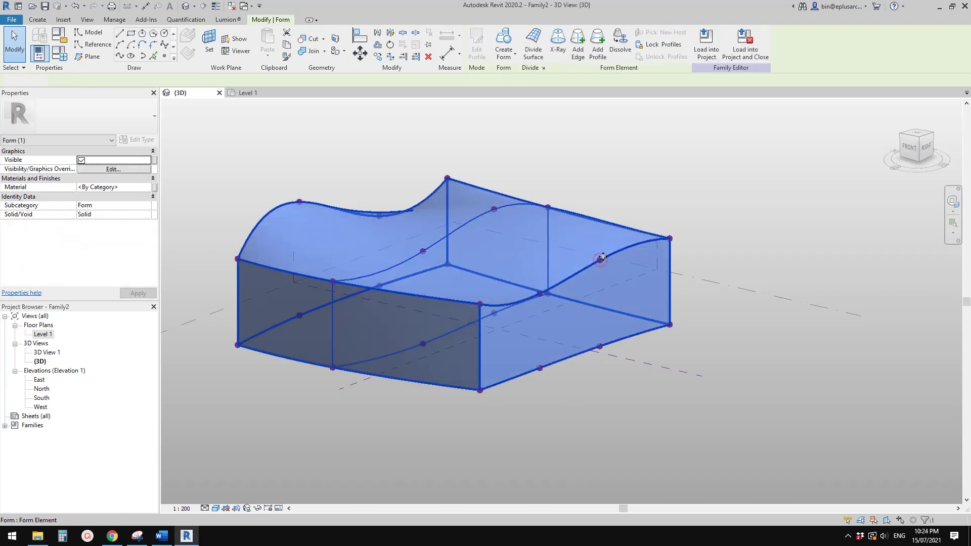
drag(594, 194, 619, 273)
drag(601, 241, 601, 234)
Pull the middle upper spline's front end point outward by about 5000 and raise its back end point by about 2471.
shift+middle_drag(590, 269, 345, 241)
scroll(380, 245, up, 2)
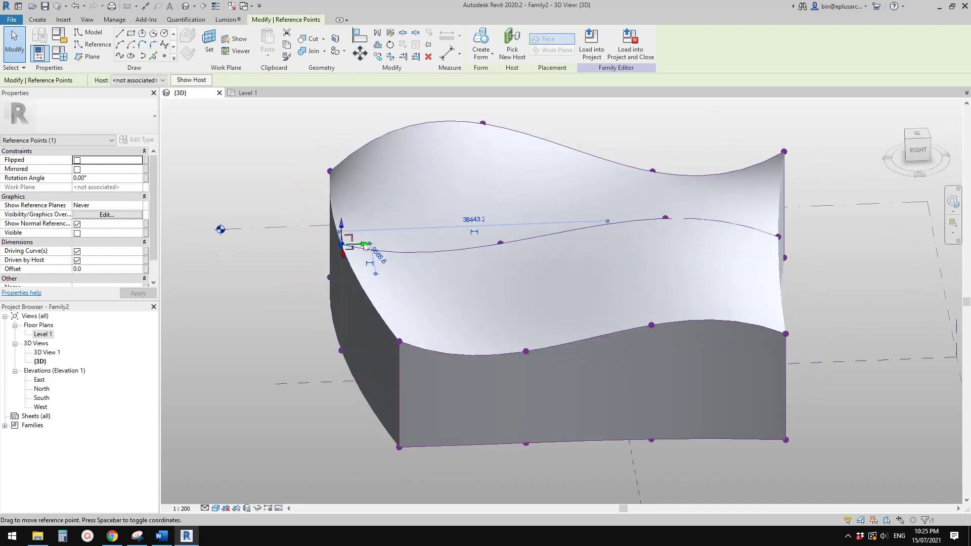
drag(366, 244, 330, 244)
middle_drag(384, 235, 377, 177)
shift+middle_drag(377, 177, 420, 146)
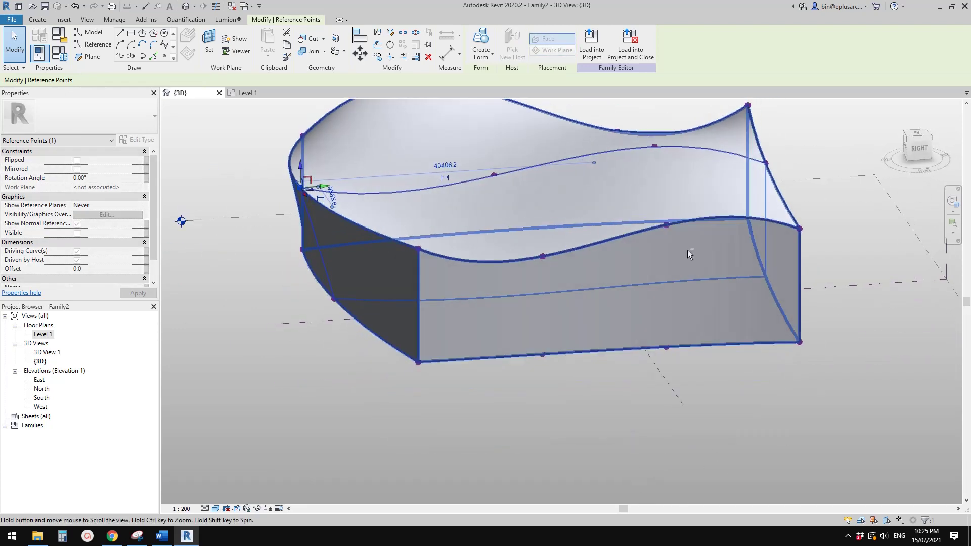
middle_drag(690, 254, 595, 298)
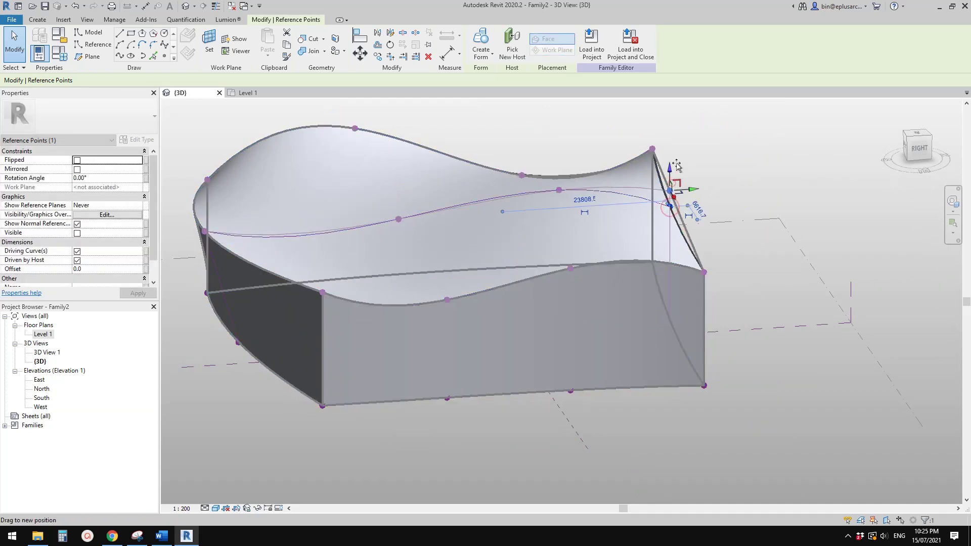
shift+middle_drag(511, 324, 493, 389)
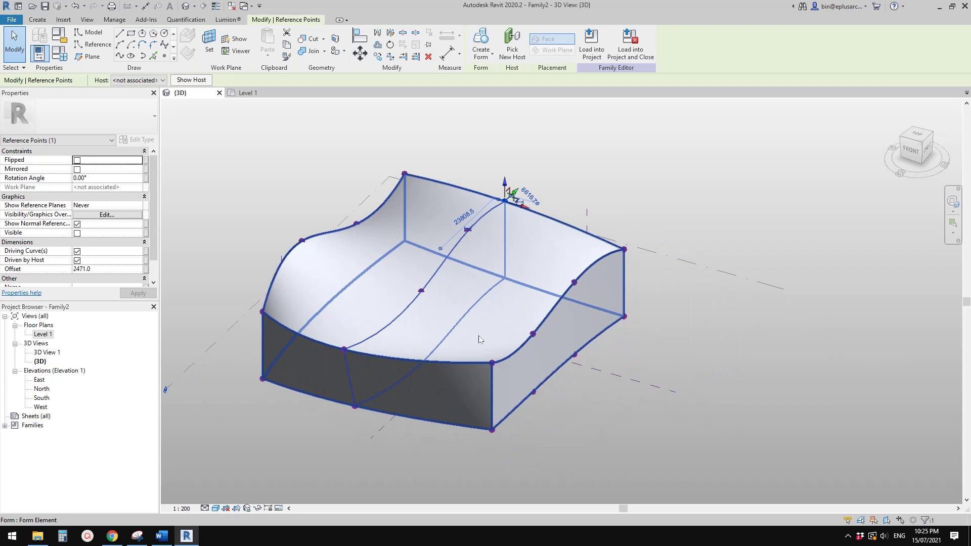
key(Escape)
Add a profile to the form between the middle profile and the near side profile.
click(373, 311)
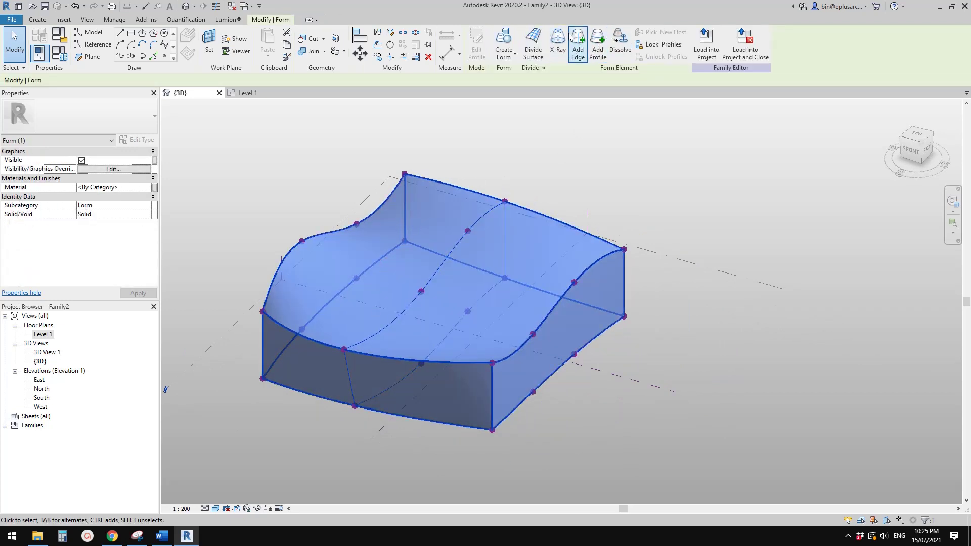
click(598, 57)
click(478, 304)
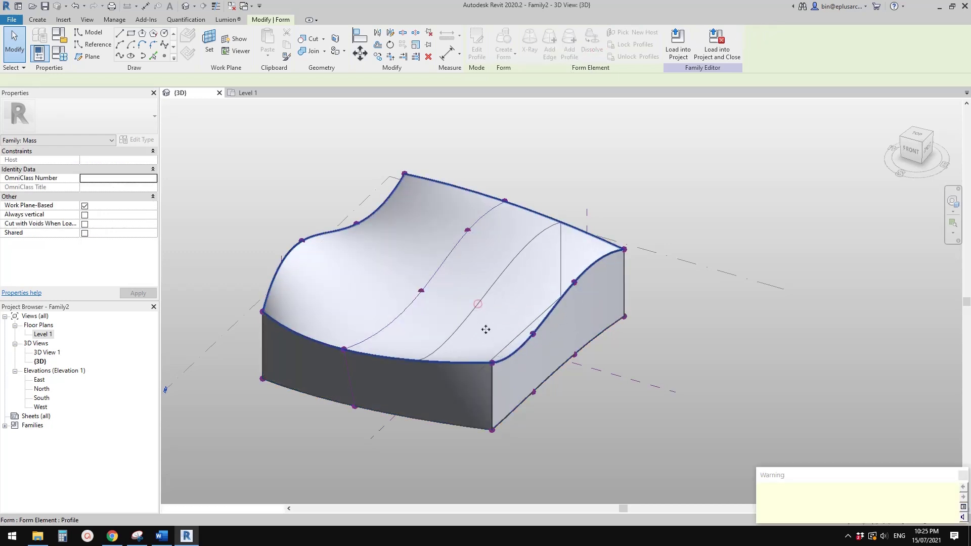
middle_drag(560, 345, 522, 281)
key(Escape)
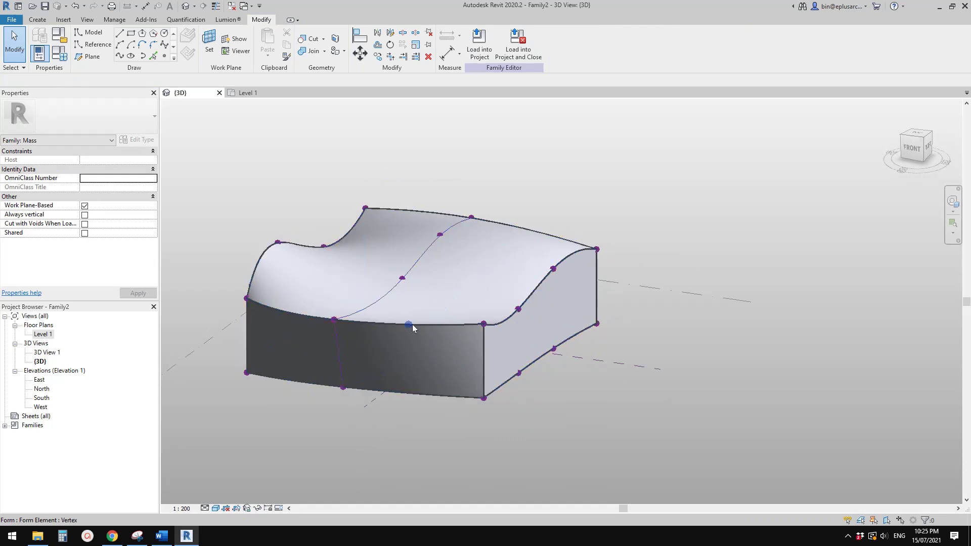
Select the added profile's top edge and move it upward to raise the roof surface there.
shift+middle_drag(429, 306, 468, 327)
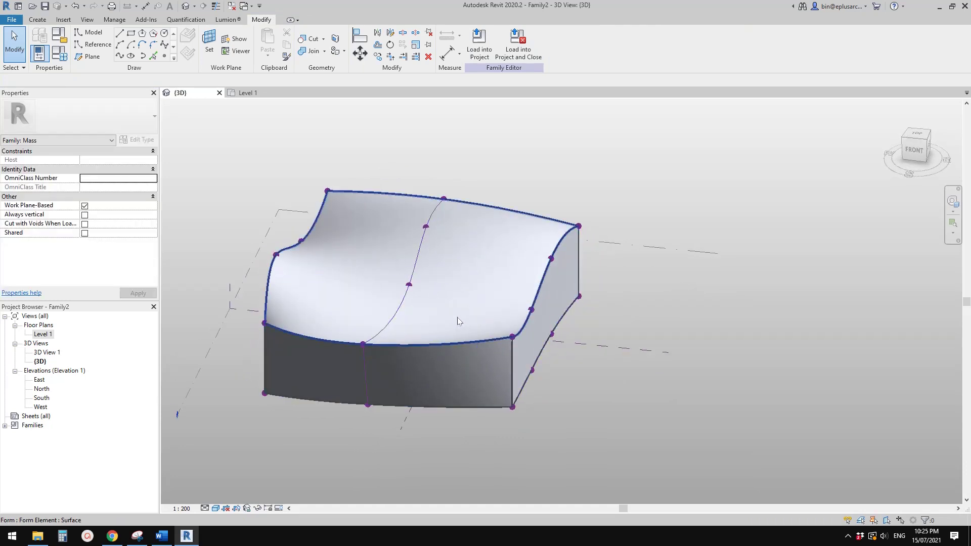
click(459, 310)
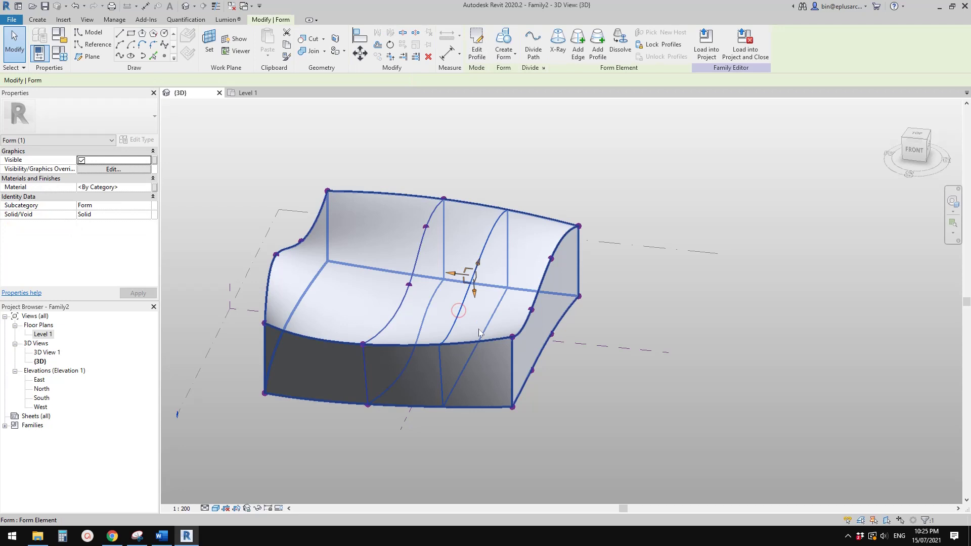
mouse_move(467, 318)
shift+middle_down()
mouse_move(458, 286)
mouse_move(475, 296)
mouse_move(466, 305)
mouse_move(436, 292)
mouse_move(488, 281)
mouse_move(464, 292)
shift+middle_up()
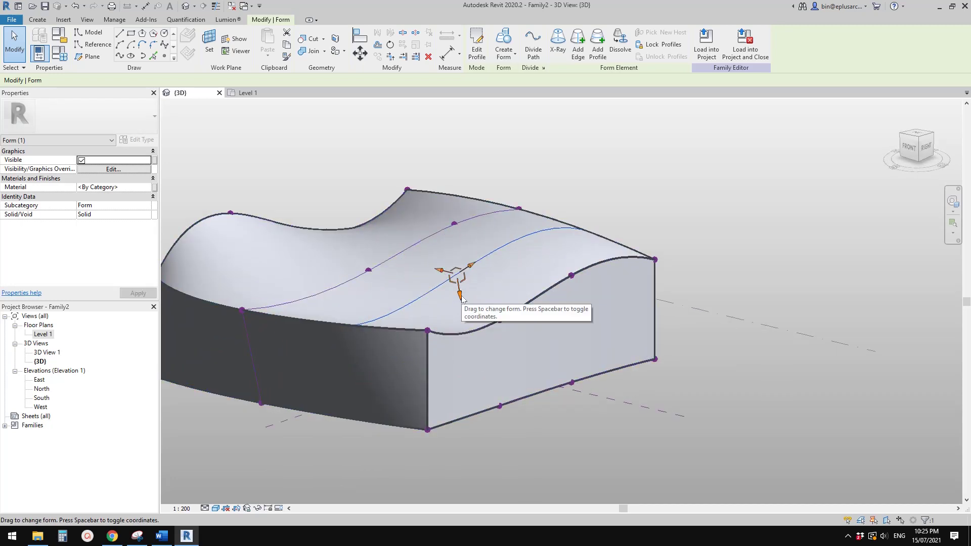
drag(462, 298, 455, 280)
mouse_move(484, 291)
shift+middle_down()
mouse_move(383, 263)
mouse_move(494, 305)
shift+middle_up()
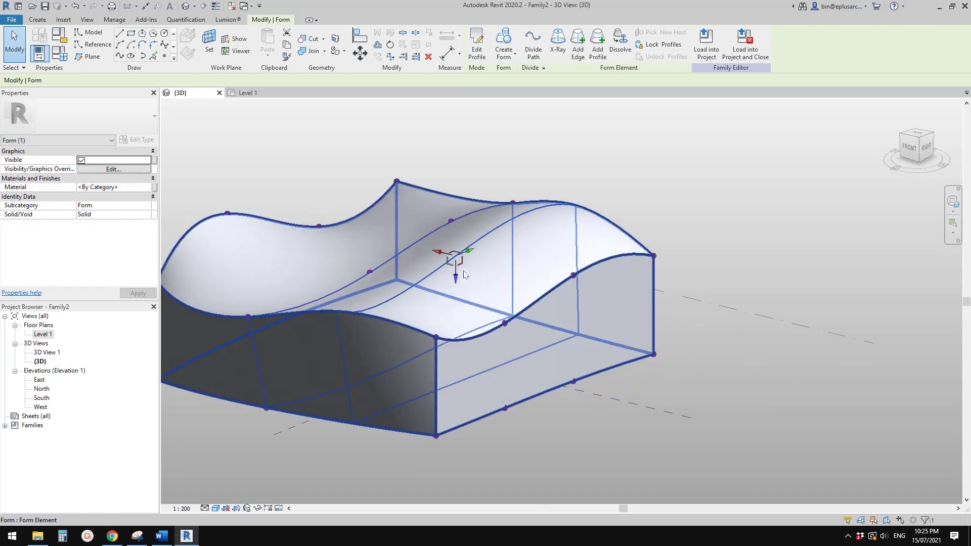
shift+middle_drag(463, 276, 438, 281)
key(Escape)
shift+middle_drag(340, 302, 359, 331)
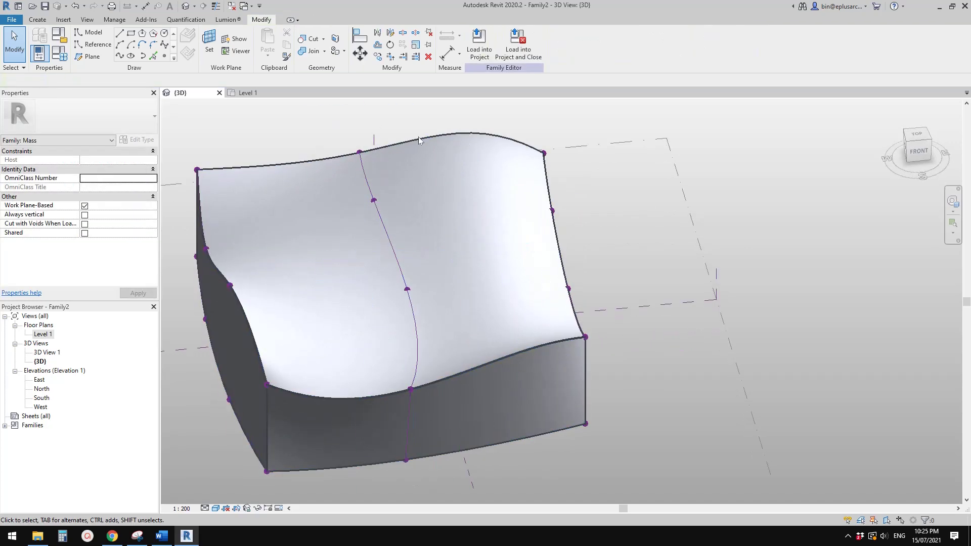
shift+middle_drag(438, 289, 336, 297)
click(426, 193)
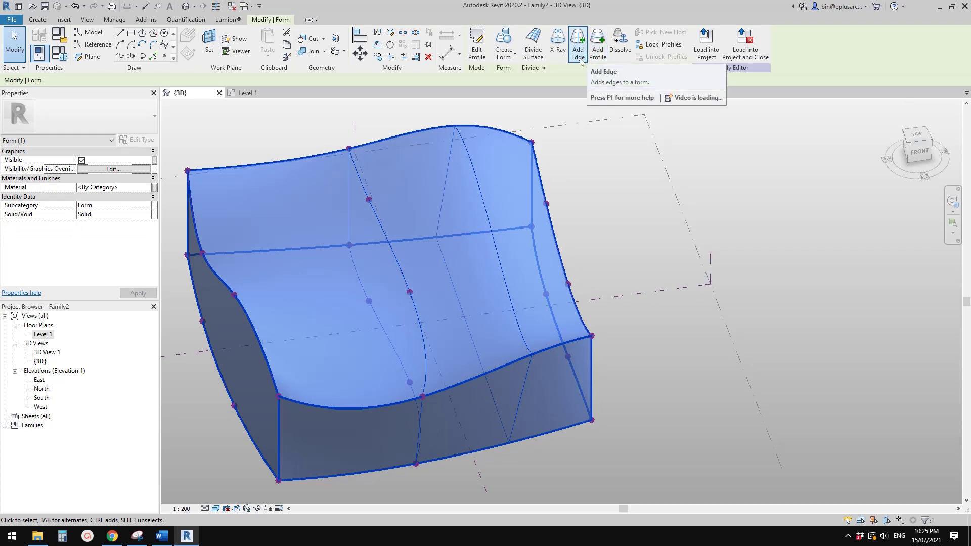
click(578, 51)
shift+middle_drag(289, 380, 327, 305)
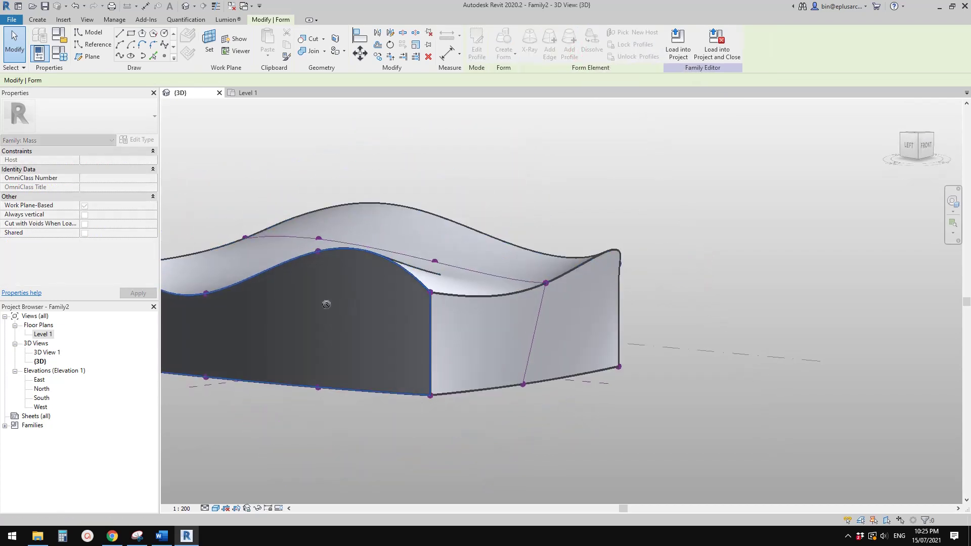
shift+middle_drag(475, 339, 439, 325)
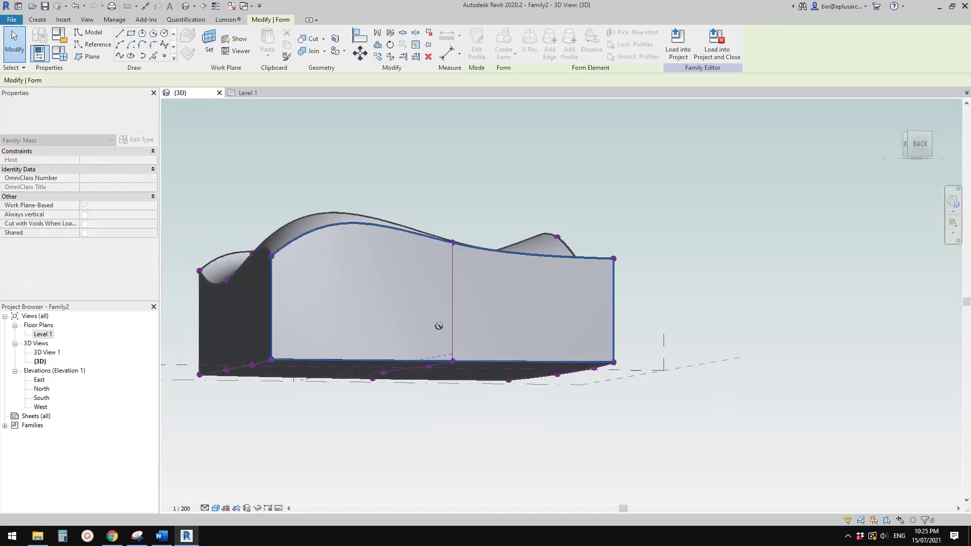
shift+middle_drag(371, 266, 459, 317)
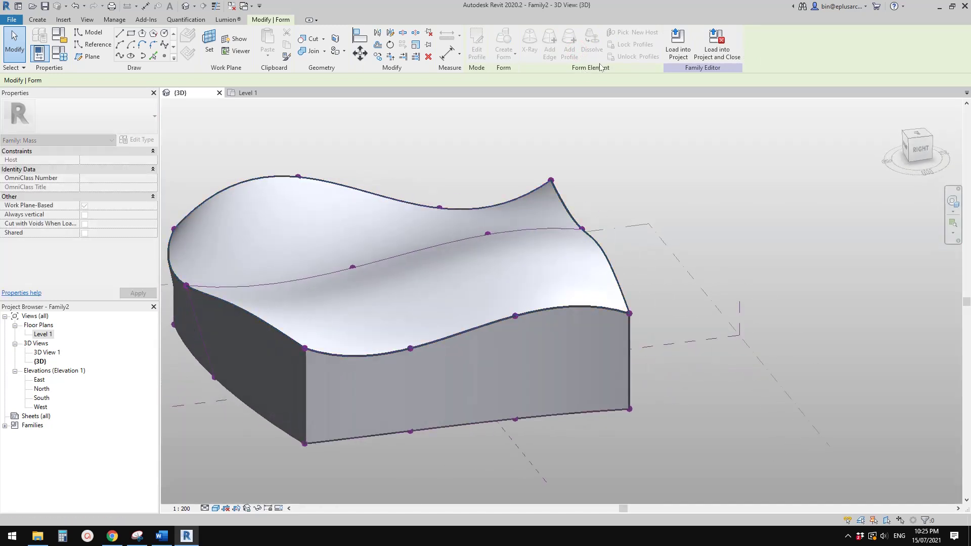
key(Escape)
click(434, 282)
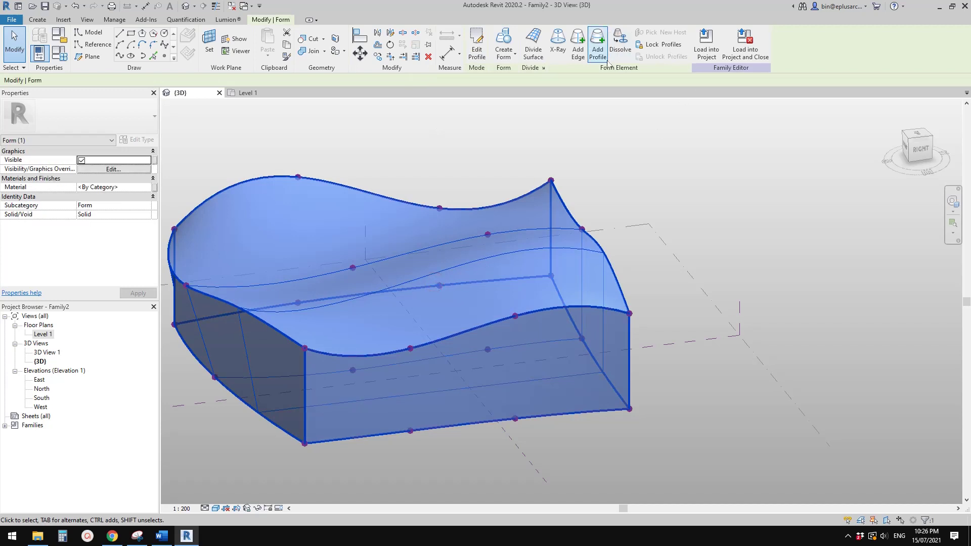
click(599, 52)
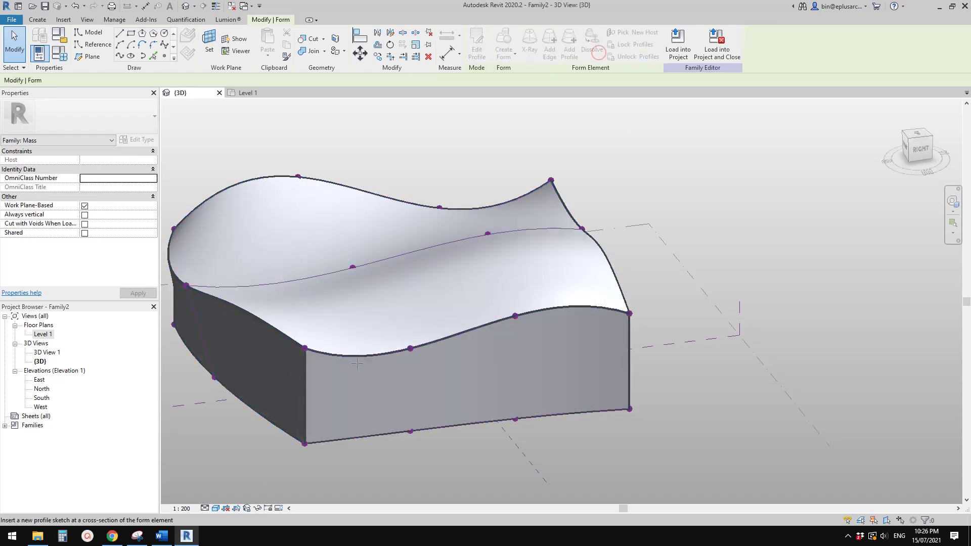
shift+middle_drag(299, 395, 423, 365)
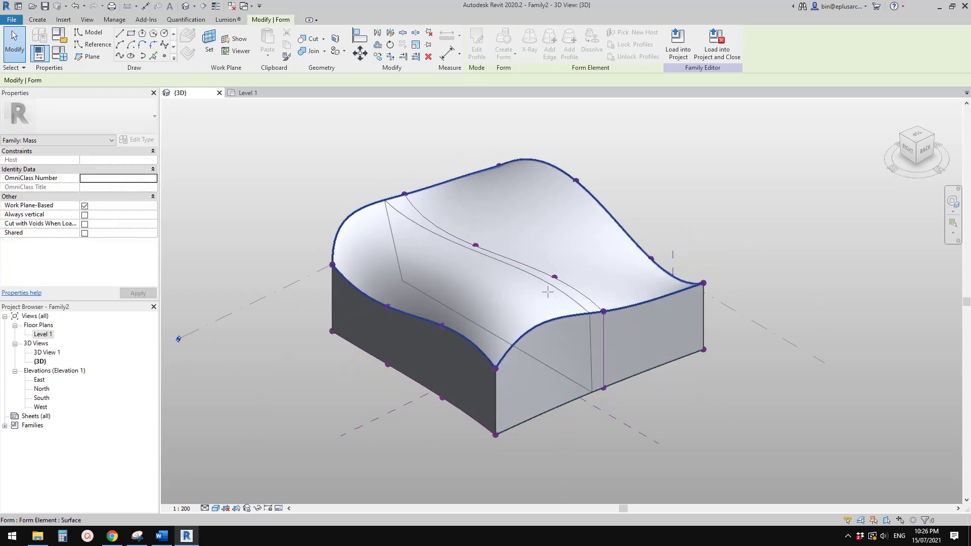
shift+middle_drag(552, 253, 471, 320)
click(455, 313)
key(Escape)
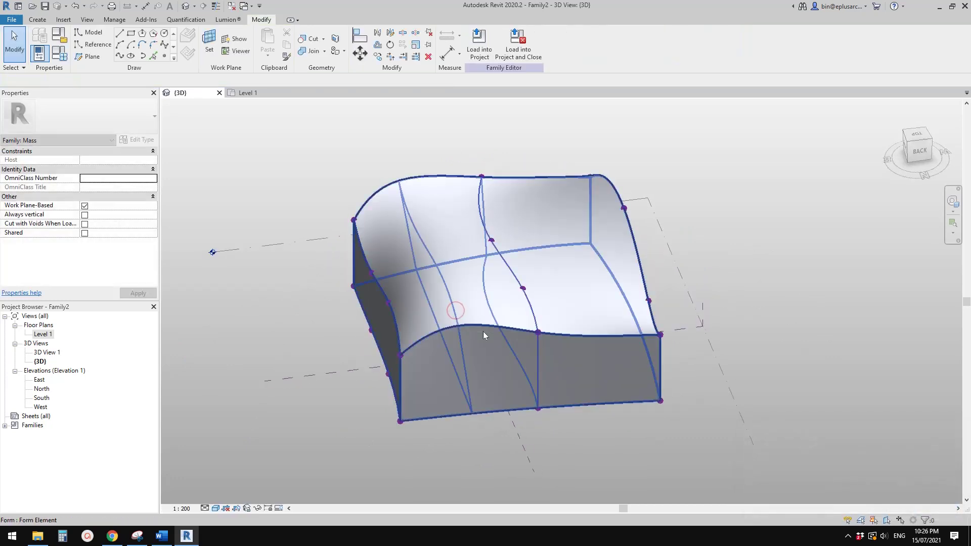
key(Escape)
Select the added profile's top edge again and shift it lengthwise toward the back of the form.
shift+middle_drag(455, 313, 473, 279)
key(Tab)
click(499, 266)
key(Escape)
key(Escape)
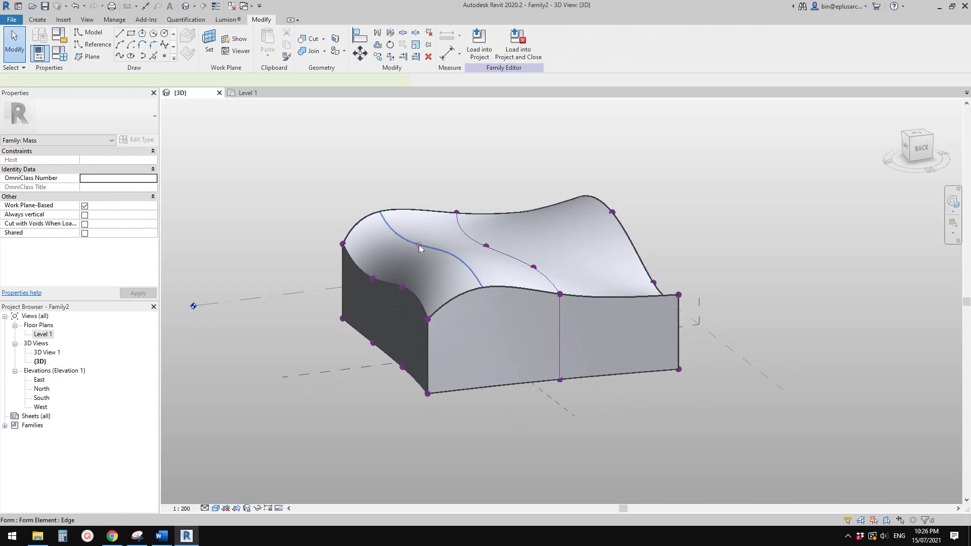
click(419, 245)
shift+middle_drag(419, 245, 527, 312)
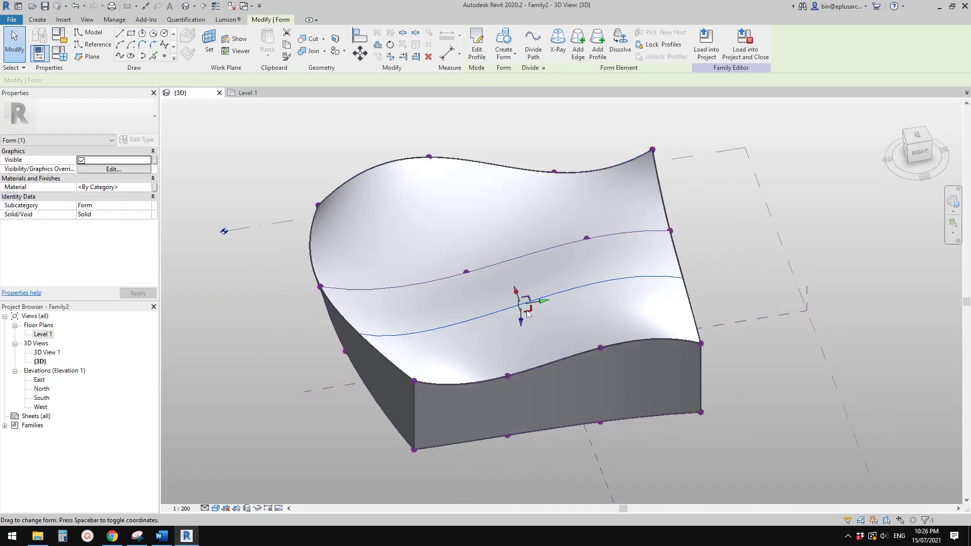
drag(543, 302, 575, 300)
shift+middle_drag(551, 302, 542, 285)
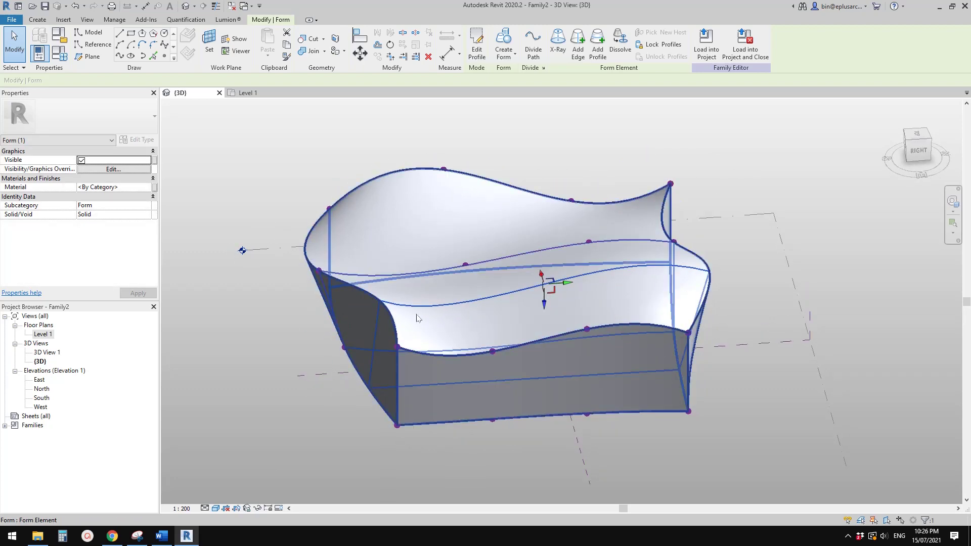
shift+middle_drag(418, 318, 363, 269)
shift+middle_drag(628, 272, 487, 289)
key(Escape)
Raise the middle upper spline's inner point nearer the front slightly further.
click(490, 232)
shift+middle_drag(490, 233, 283, 347)
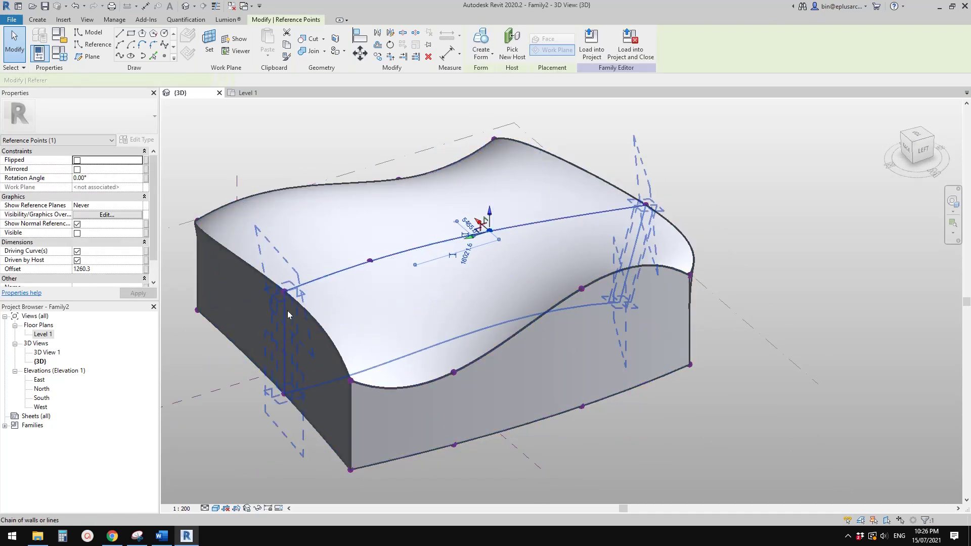
shift+middle_drag(370, 260, 523, 213)
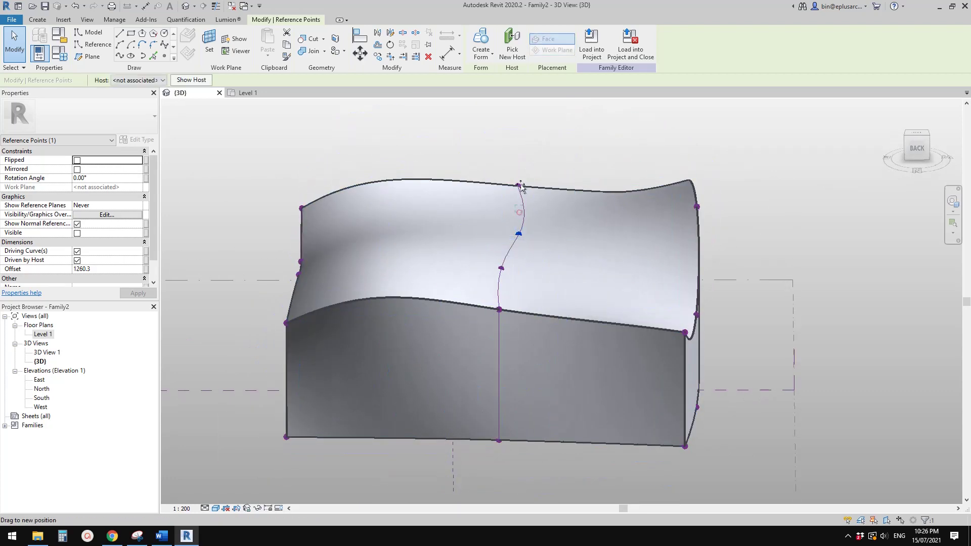
drag(521, 187, 521, 184)
shift+middle_drag(521, 184, 435, 223)
click(497, 224)
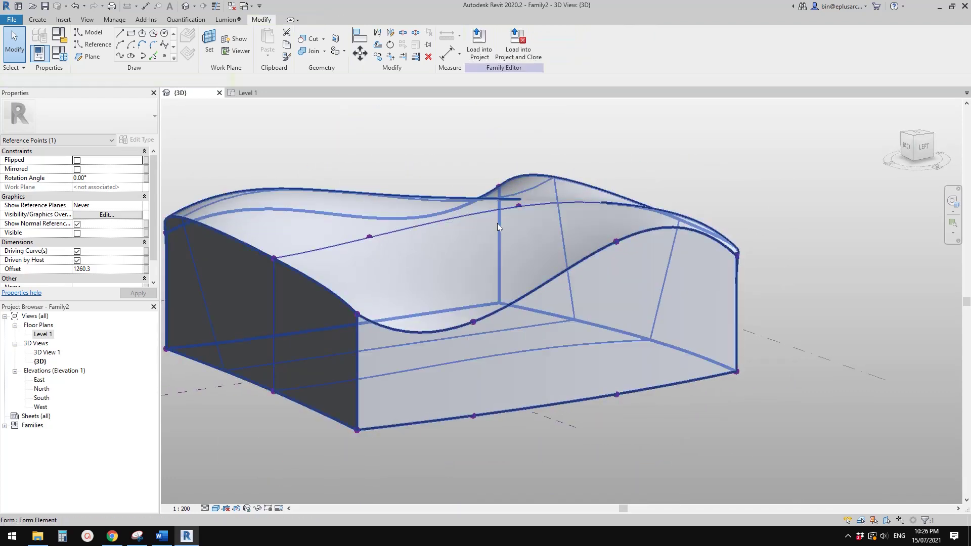
shift+middle_drag(497, 223, 419, 251)
key(Escape)
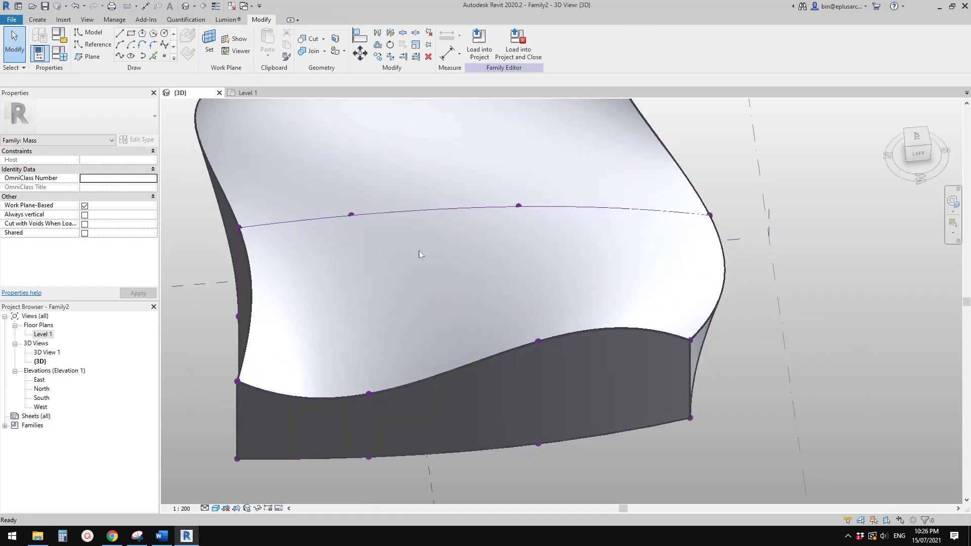
Open the Level 1 floor plan and frame the mass form in it.
scroll(419, 251, down, 3)
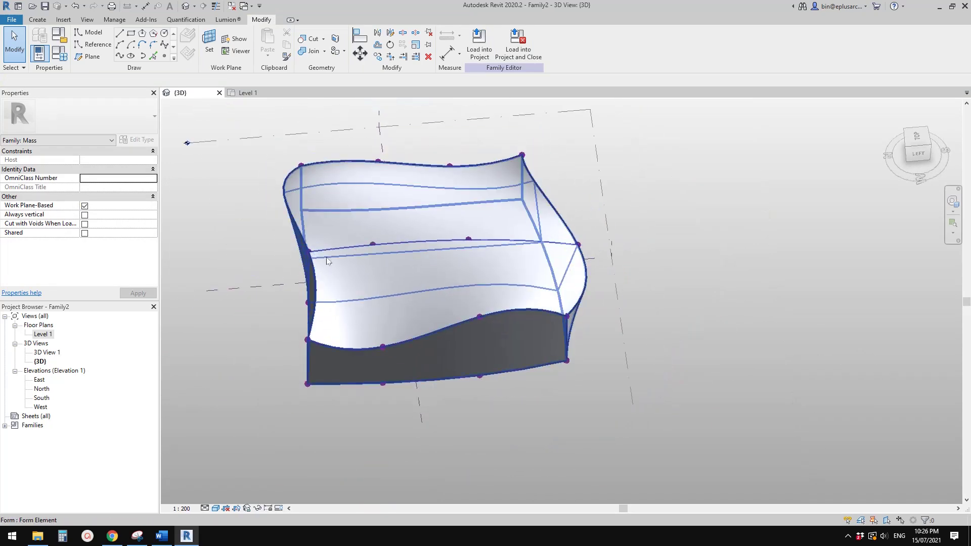
shift+middle_drag(327, 260, 419, 292)
double_click(43, 334)
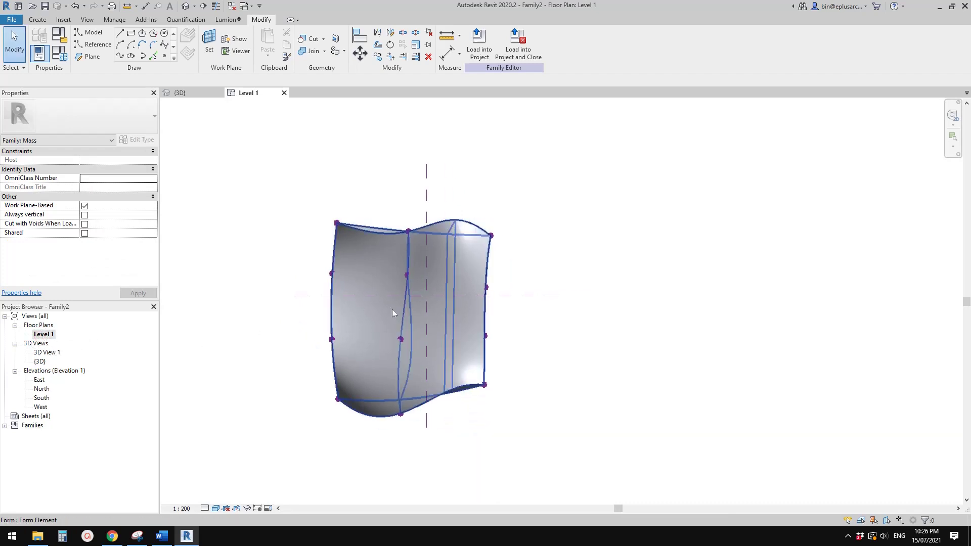
scroll(400, 310, up, 2)
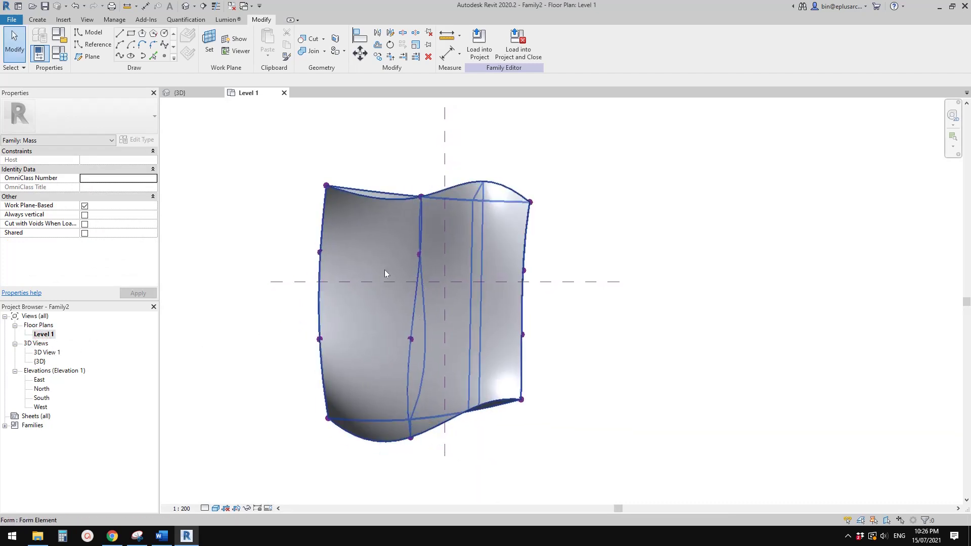
middle_drag(440, 342, 438, 348)
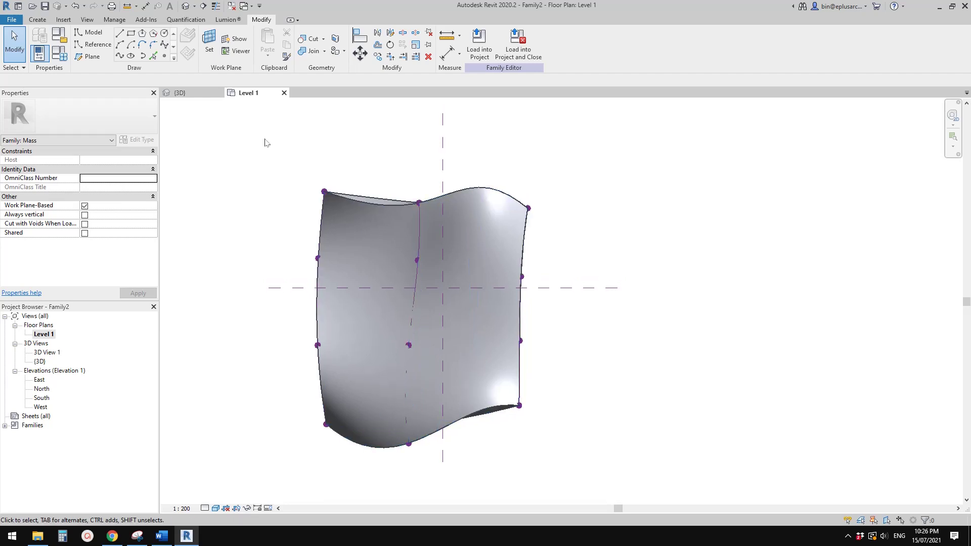
click(97, 45)
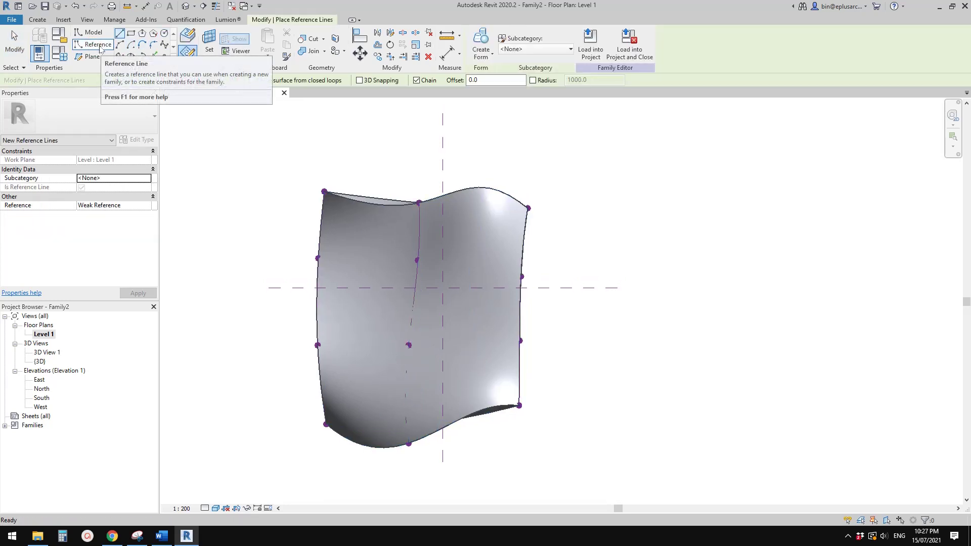
click(164, 34)
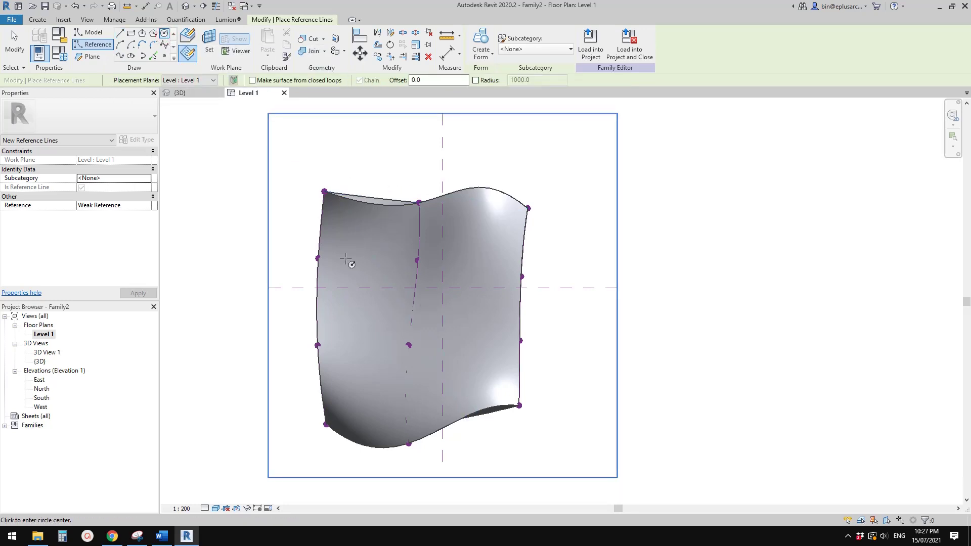
middle_drag(453, 266, 429, 216)
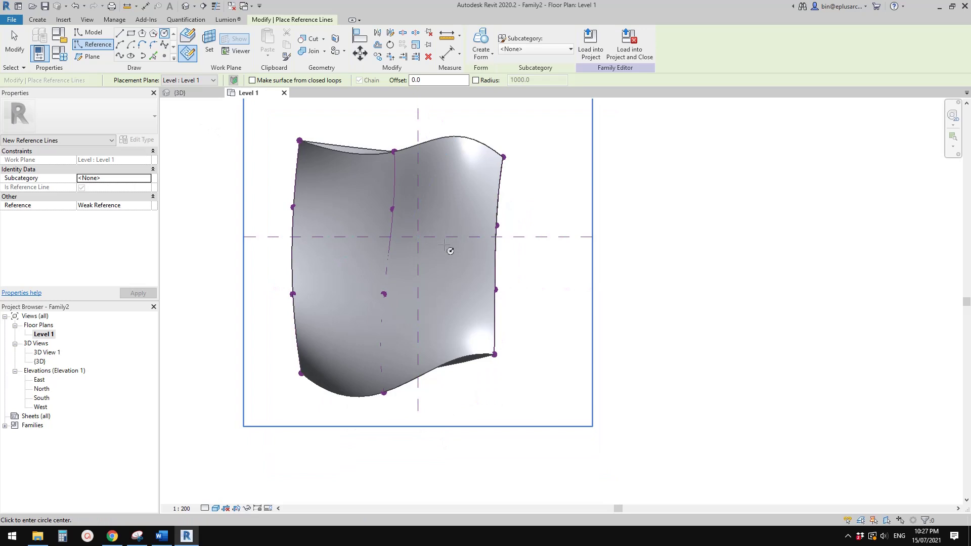
scroll(445, 246, down, 1)
key(Escape)
key(Escape)
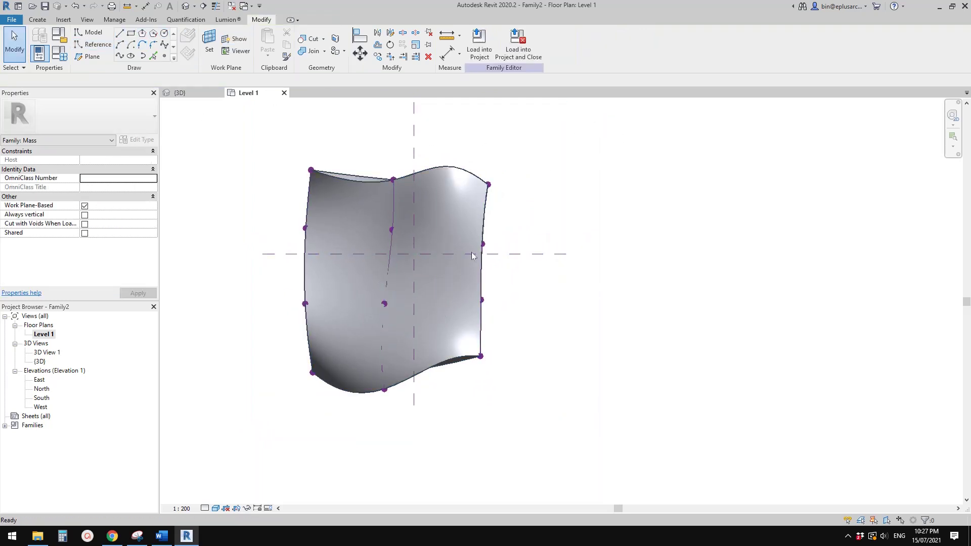
Try to move the whole form in plan from its middle to the intersection of the centre reference planes.
click(349, 238)
middle_drag(419, 268, 451, 273)
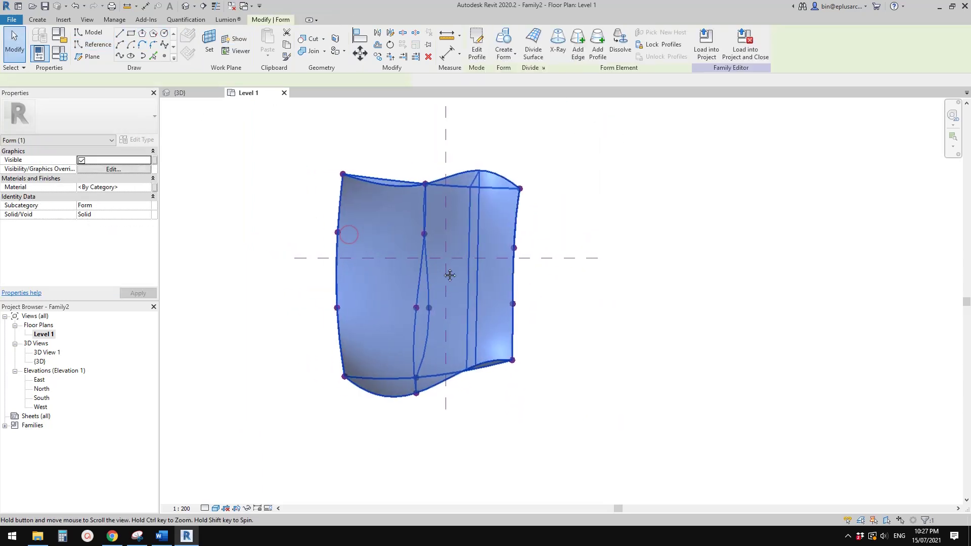
scroll(435, 286, up, 1)
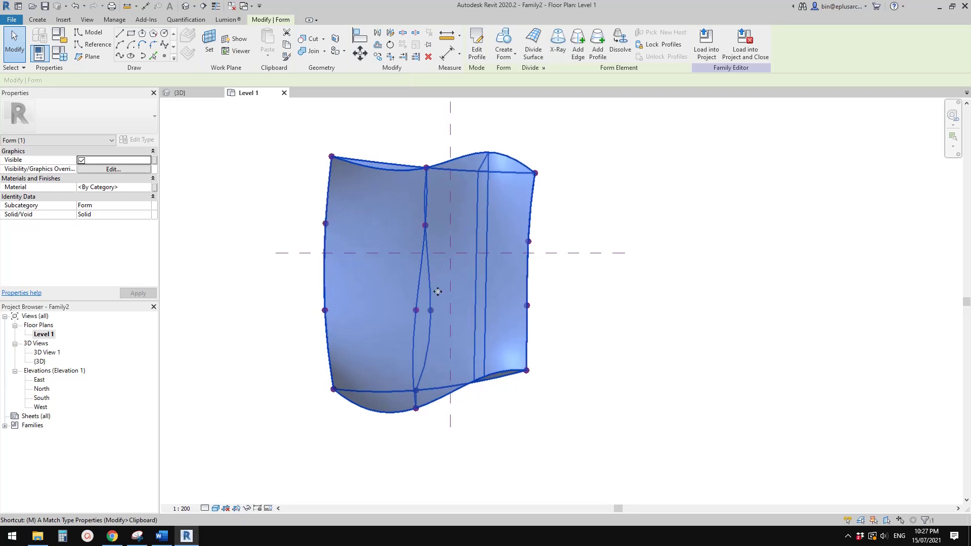
key(m)
key(v)
click(425, 277)
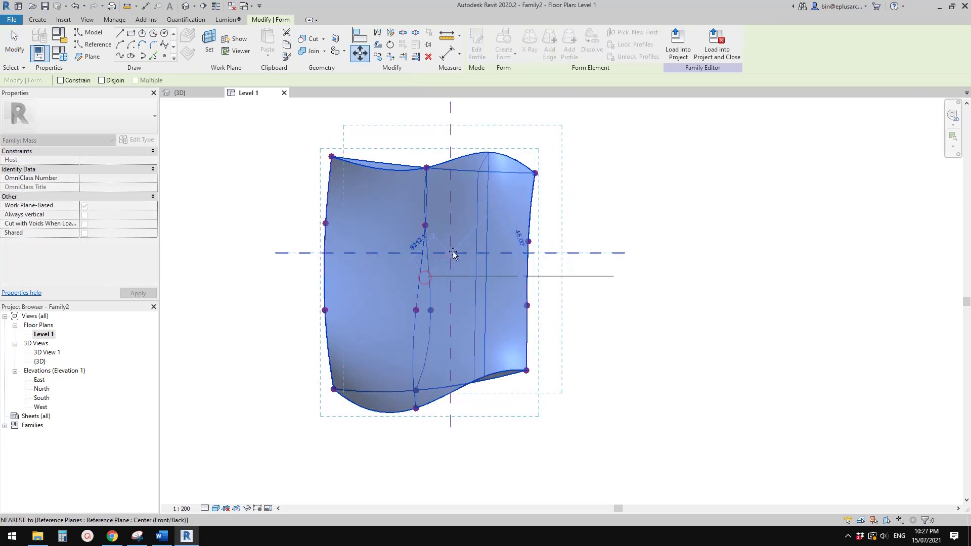
scroll(449, 257, up, 2)
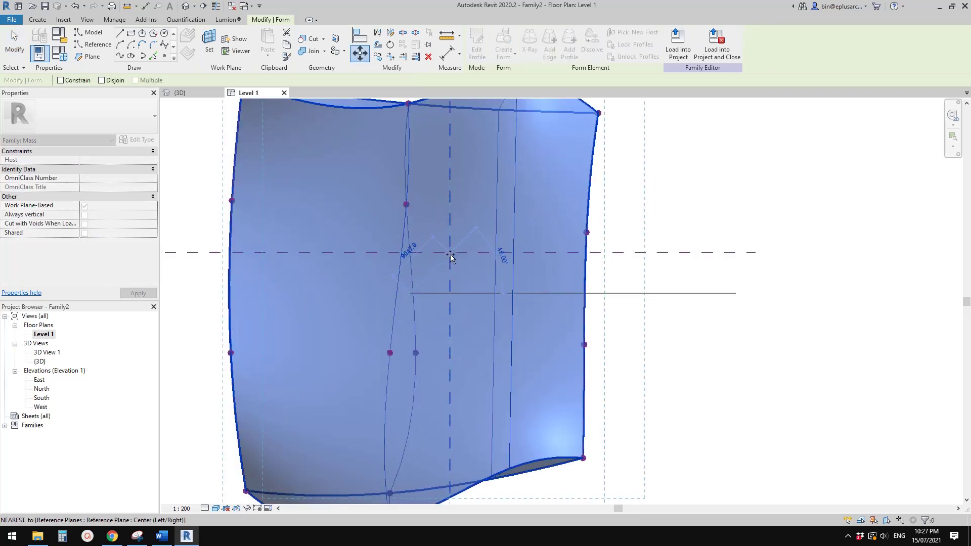
key(Escape)
scroll(453, 298, down, 3)
key(Escape)
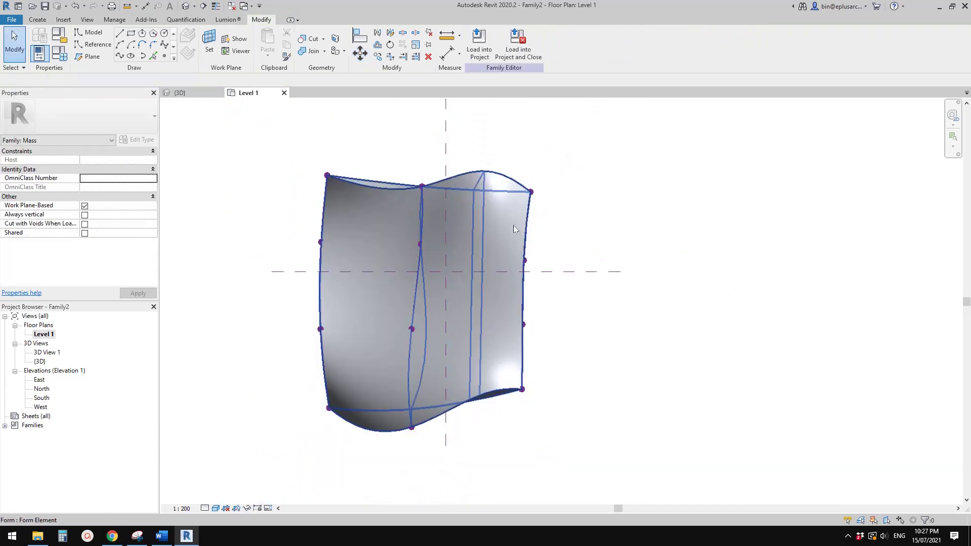
click(514, 228)
click(507, 234)
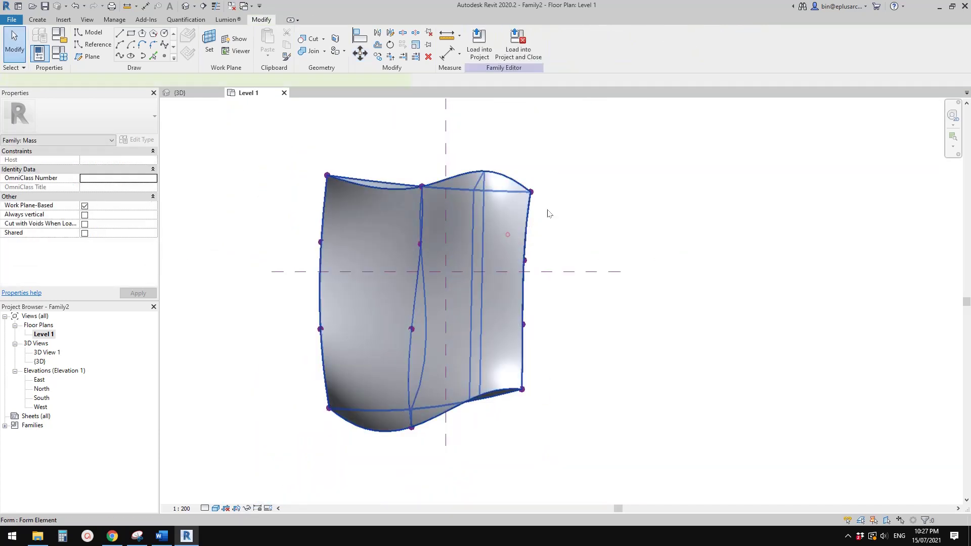
click(601, 182)
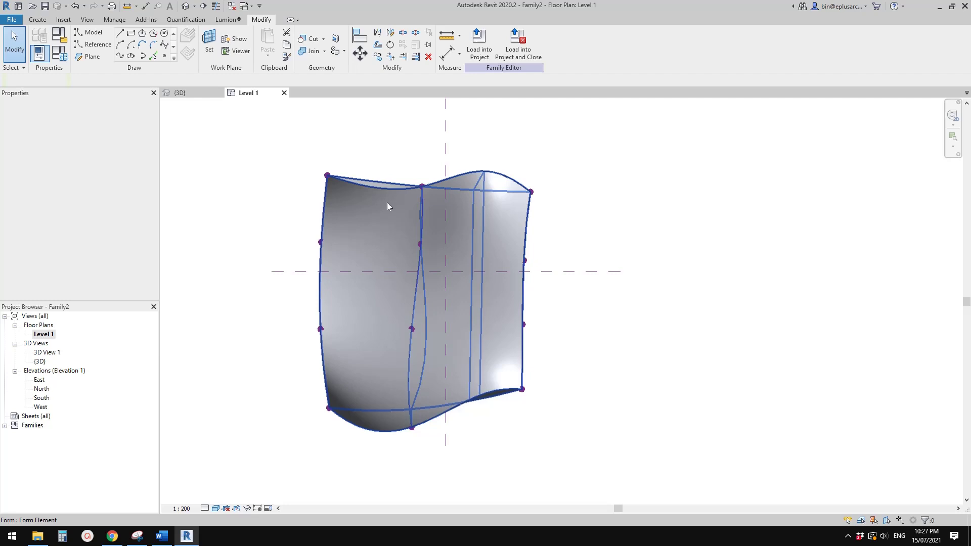
click(327, 204)
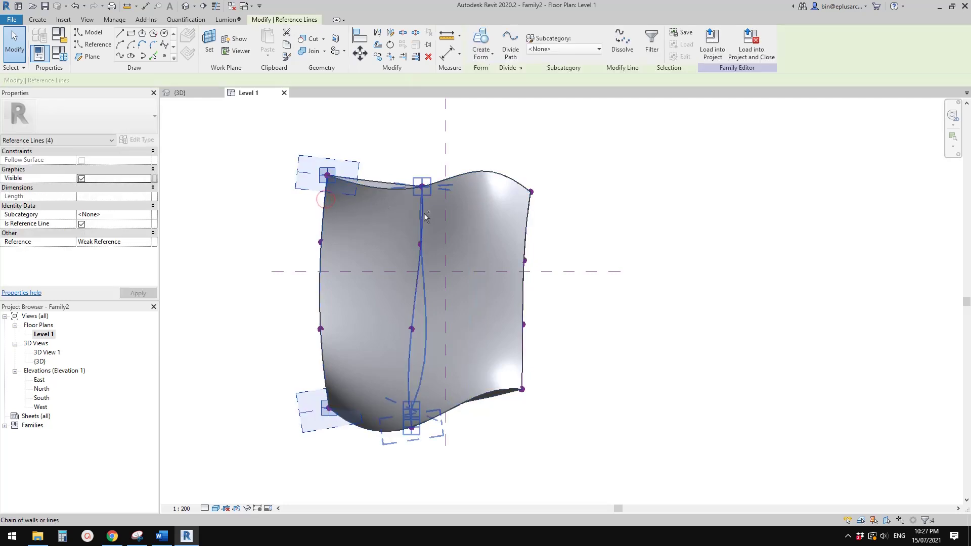
ctrl+click(531, 209)
key(Escape)
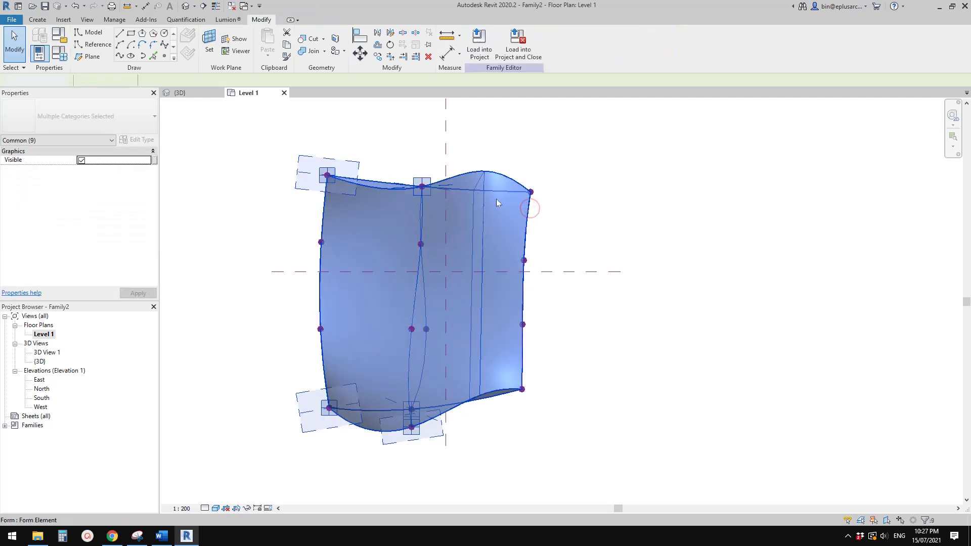
scroll(517, 205, down, 1)
In the 3D view, select all three closed reference-line profiles and move them together to reposition the form around the centre reference planes.
click(187, 7)
shift+middle_drag(535, 251, 436, 203)
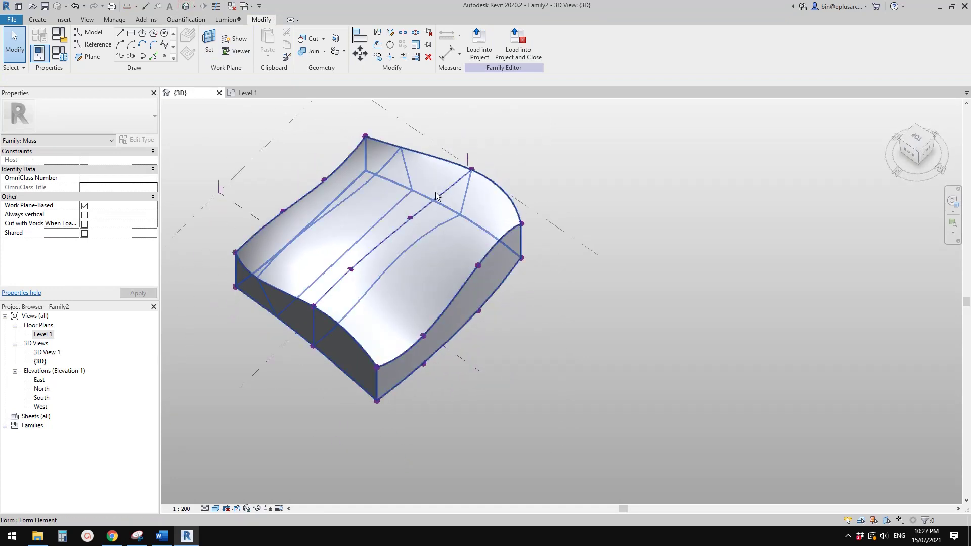
click(436, 202)
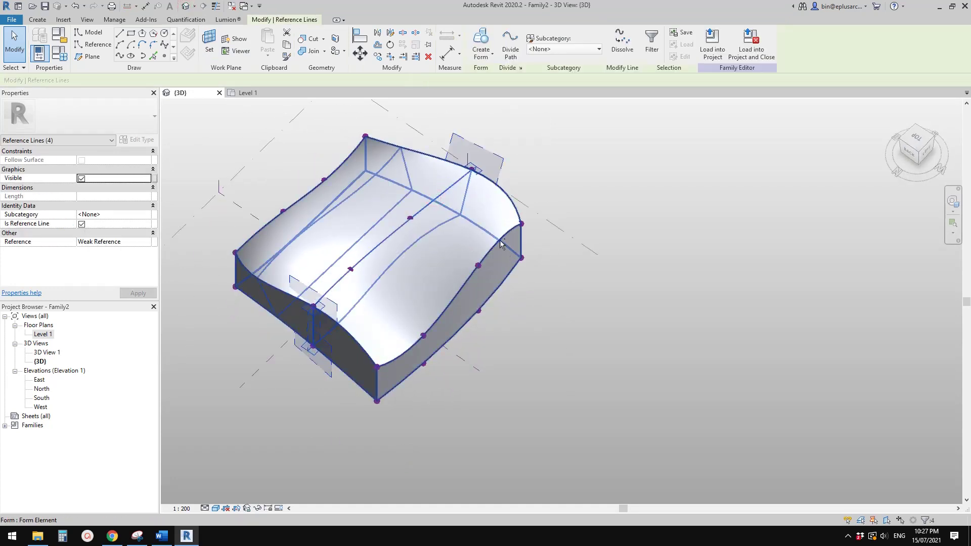
key(Tab)
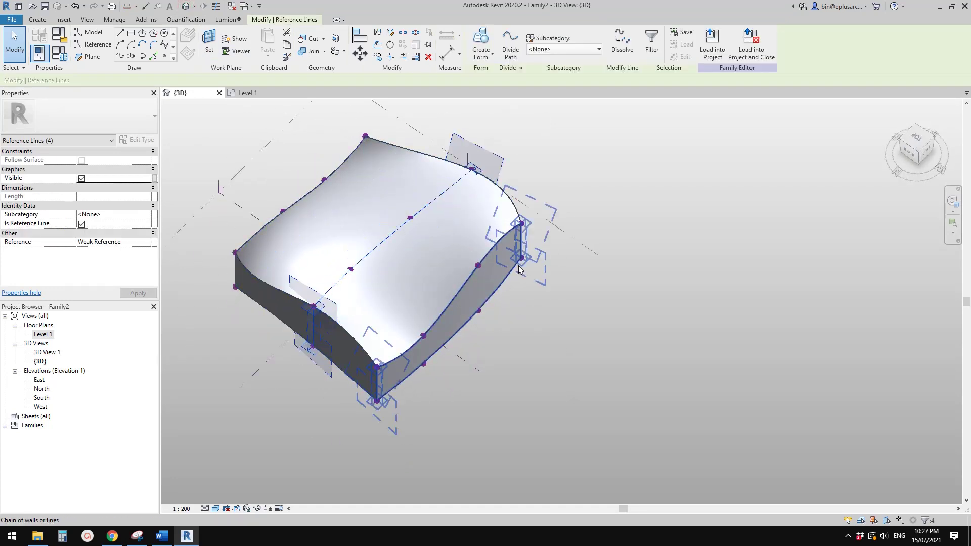
ctrl+click(519, 269)
ctrl+click(342, 164)
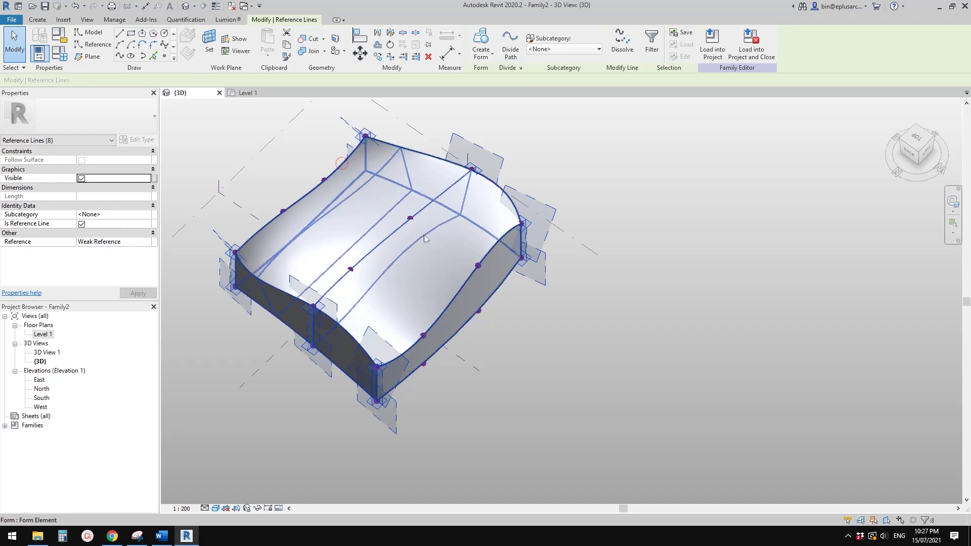
shift+middle_drag(365, 217, 534, 366)
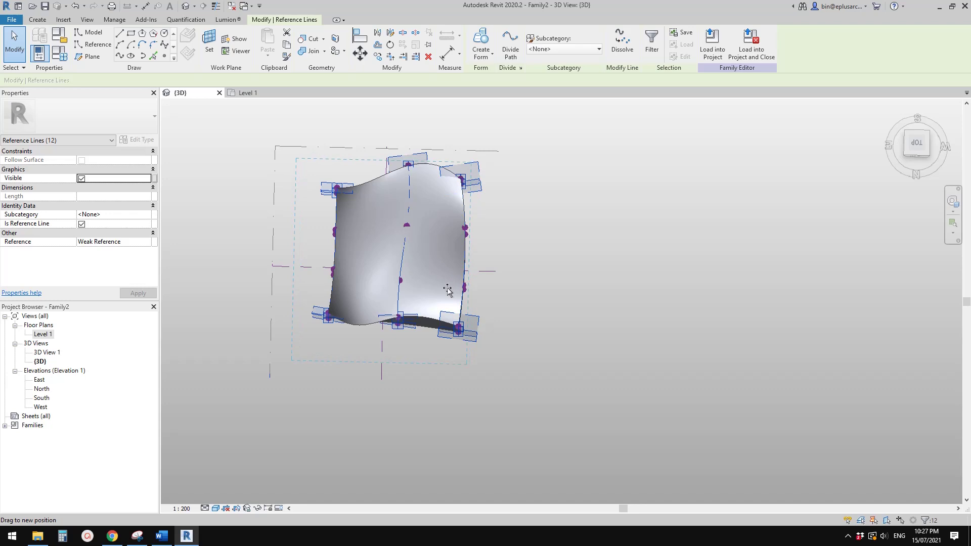
drag(440, 298, 439, 301)
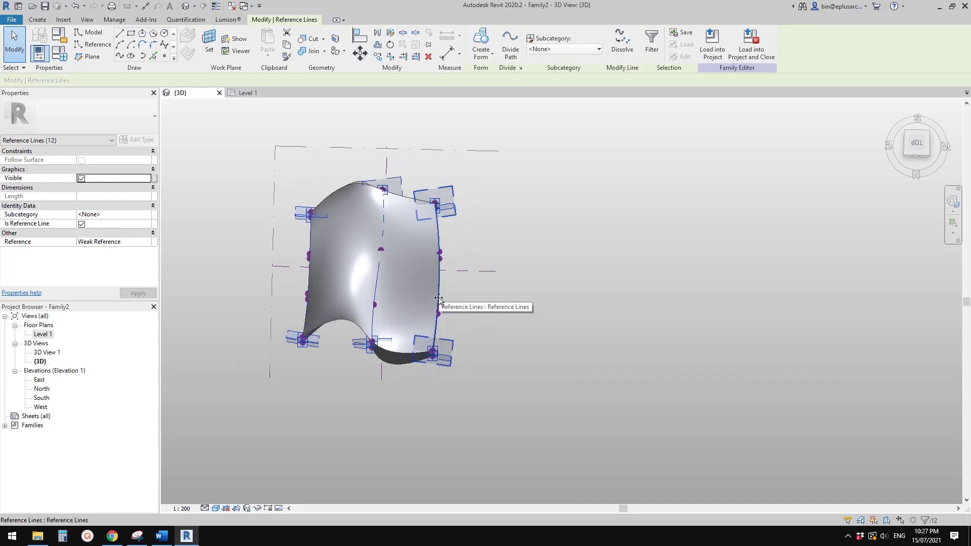
Examine how the repositioned profiles shape the form's roof and curved walls from the back and the sides.
shift+middle_drag(439, 299, 390, 148)
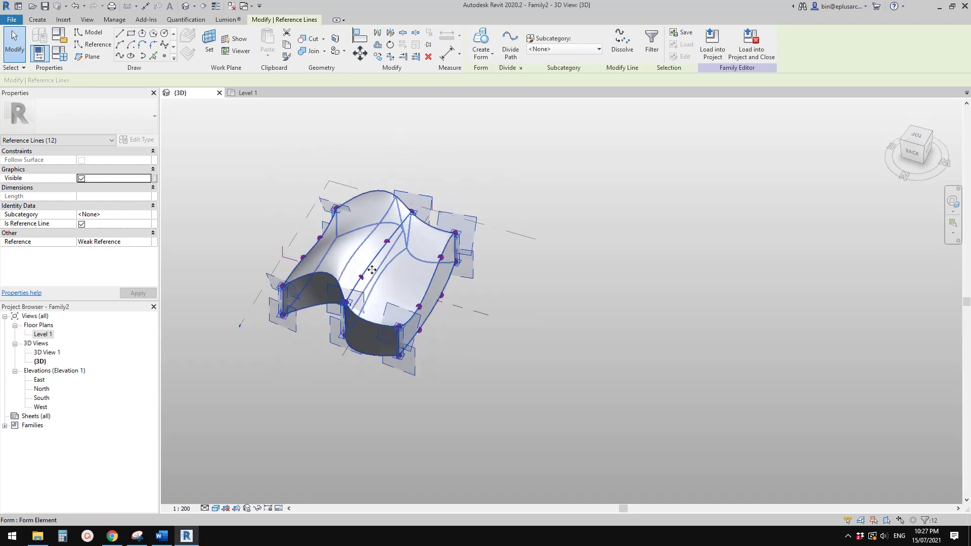
scroll(382, 257, up, 2)
shift+middle_drag(382, 257, 413, 254)
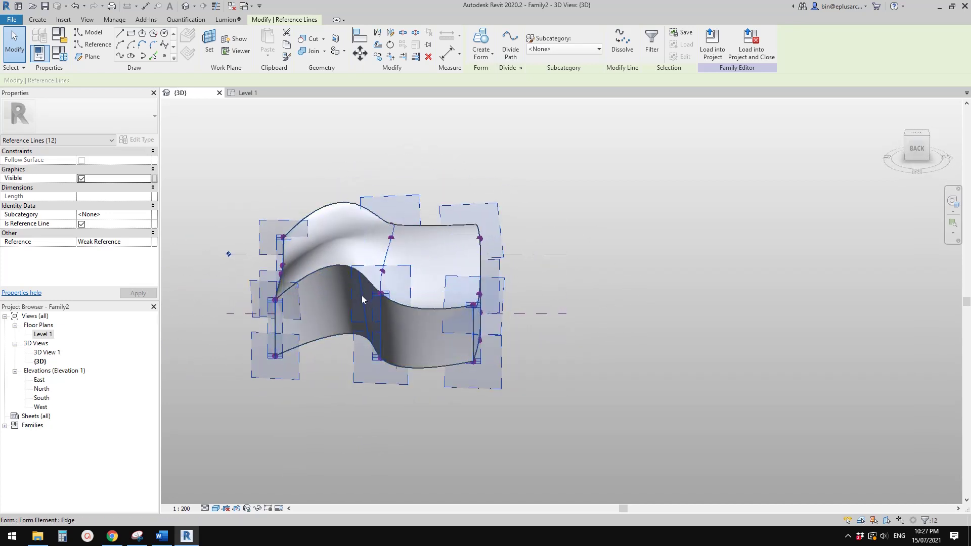
shift+middle_drag(361, 251, 386, 263)
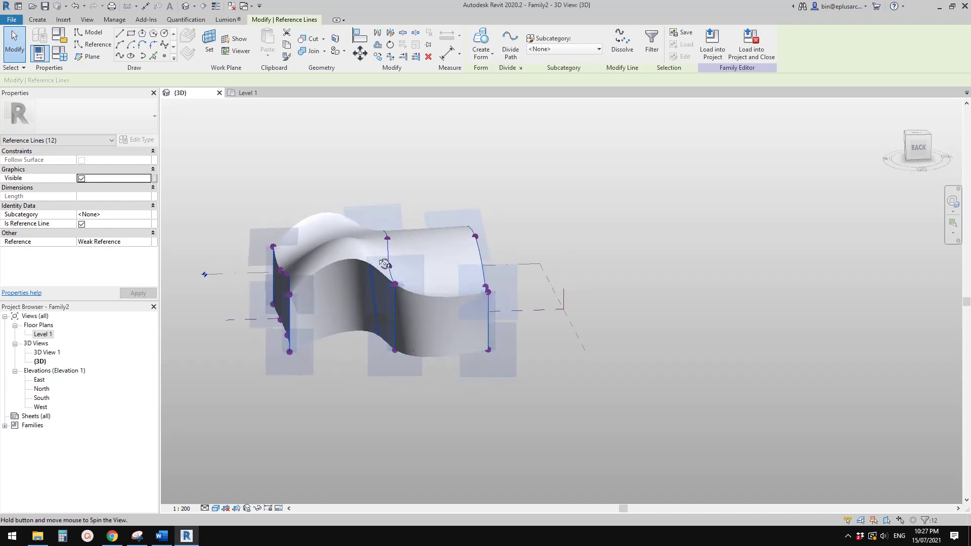
click(376, 300)
shift+middle_drag(375, 301, 369, 369)
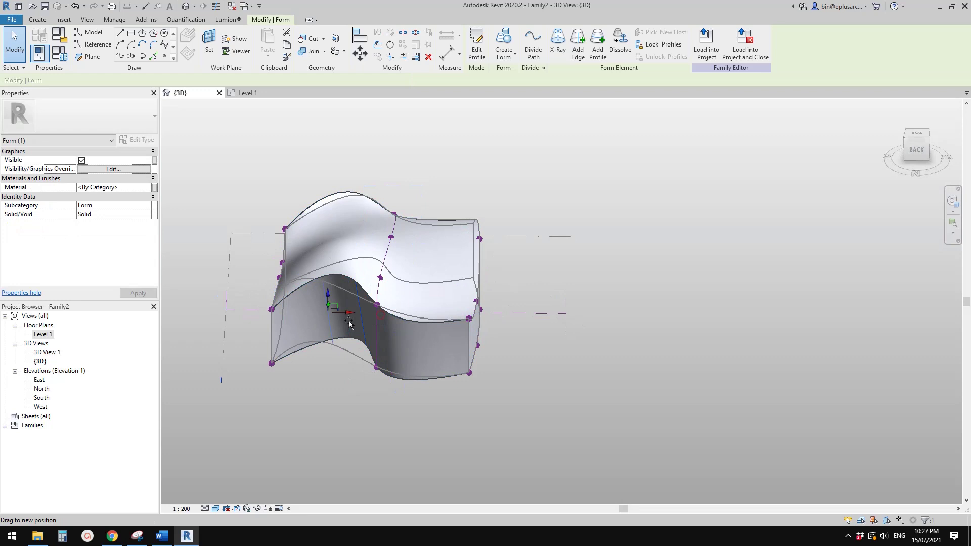
shift+middle_drag(349, 323, 318, 203)
shift+middle_drag(472, 358, 353, 332)
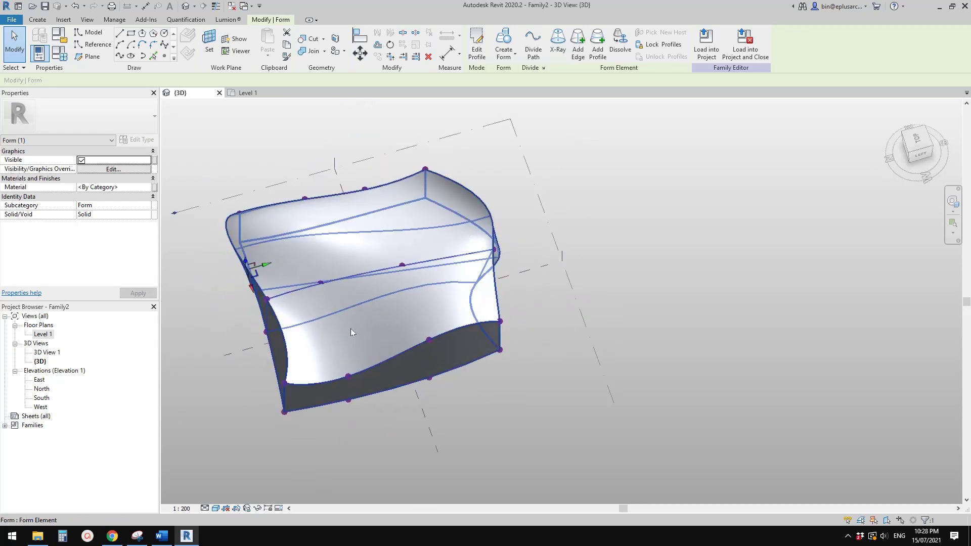
key(Escape)
click(45, 335)
double_click(43, 334)
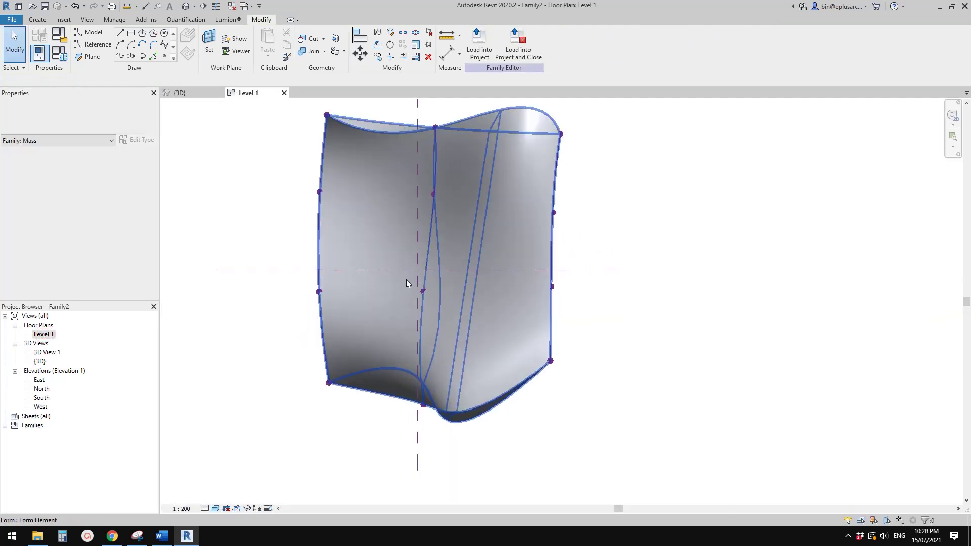
middle_drag(354, 240, 346, 244)
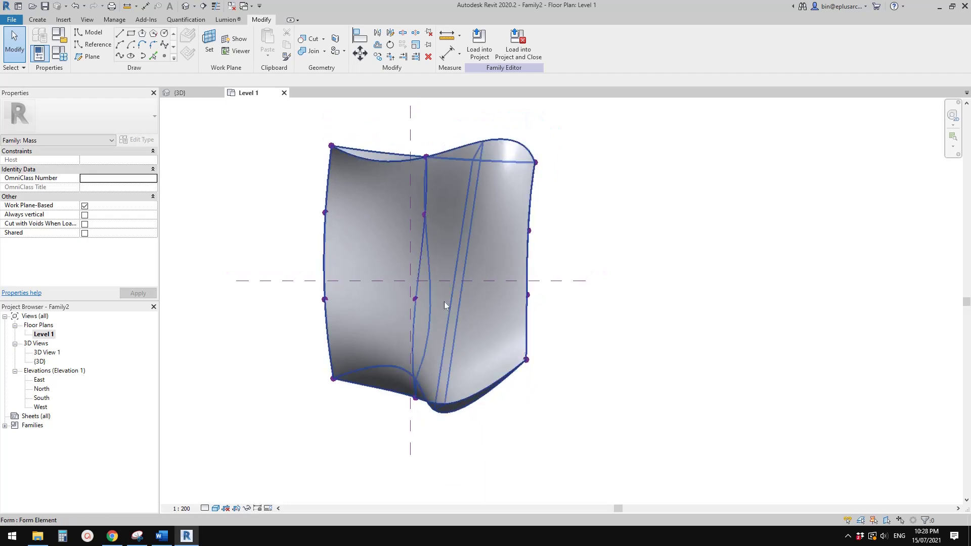
click(94, 45)
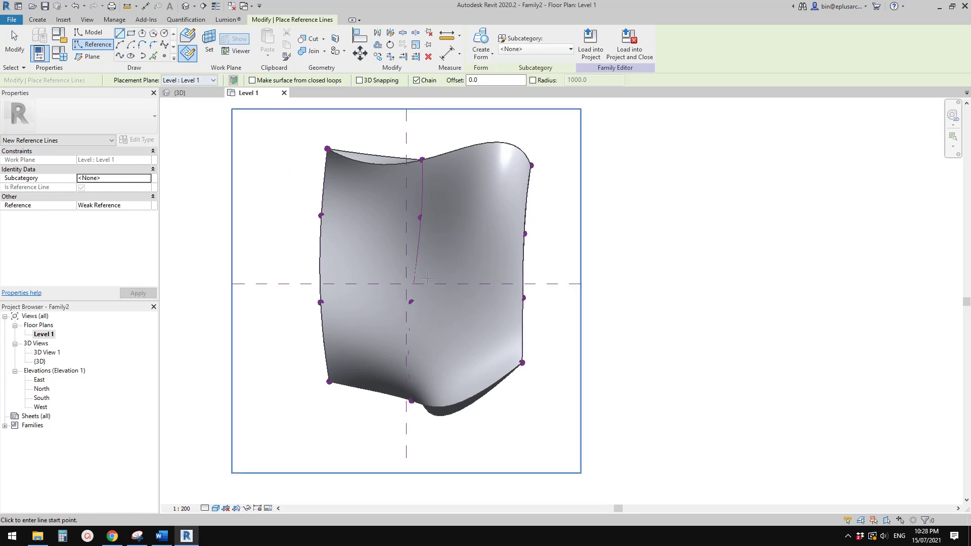
click(164, 33)
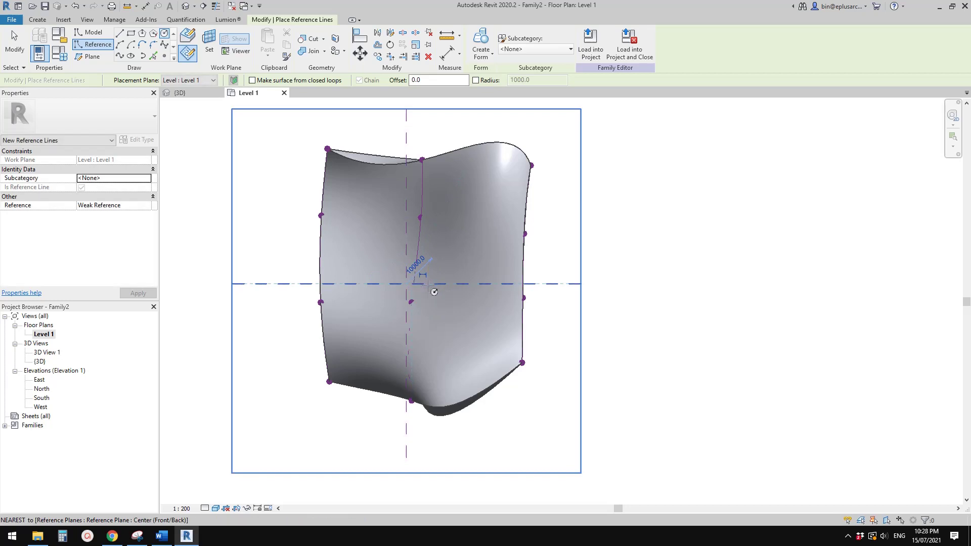
middle_drag(436, 294, 449, 293)
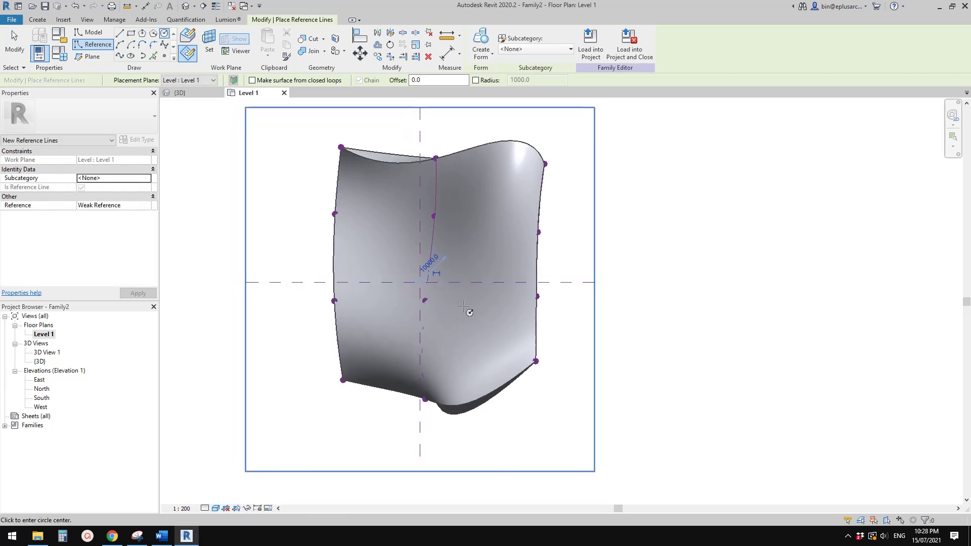
middle_drag(465, 354, 465, 287)
middle_drag(459, 342, 455, 382)
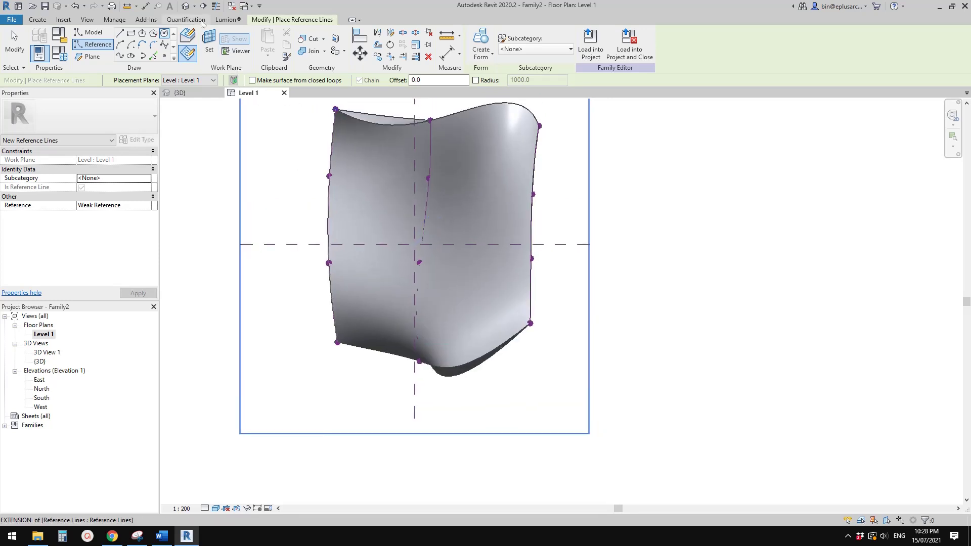
click(186, 5)
shift+middle_drag(464, 334, 438, 311)
key(Escape)
key(Escape)
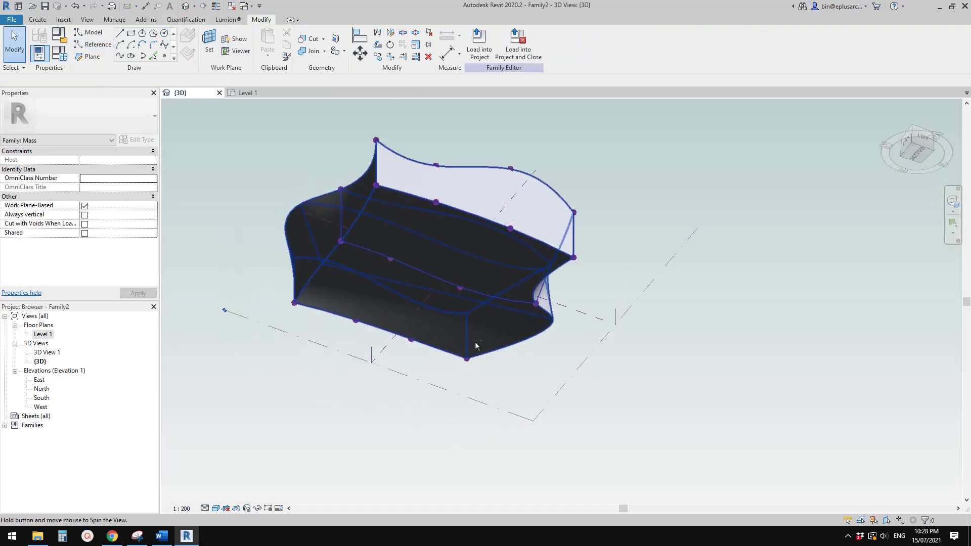
Examine the mass form from below, from the sides and from the front to check its underside against the reference planes.
shift+middle_drag(472, 343, 612, 209)
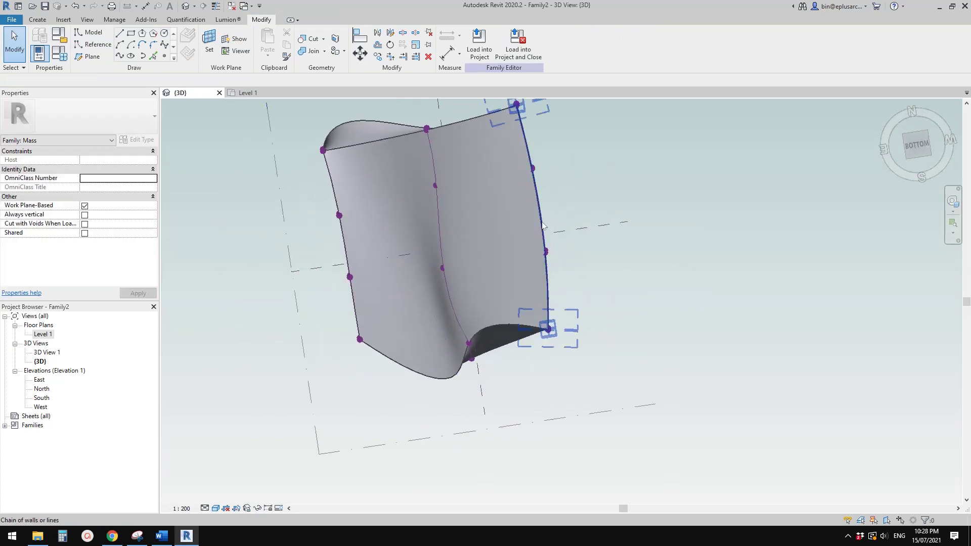
shift+middle_drag(566, 293, 433, 347)
click(373, 257)
scroll(402, 293, up, 5)
shift+middle_drag(406, 276, 455, 260)
scroll(410, 301, down, 2)
key(Escape)
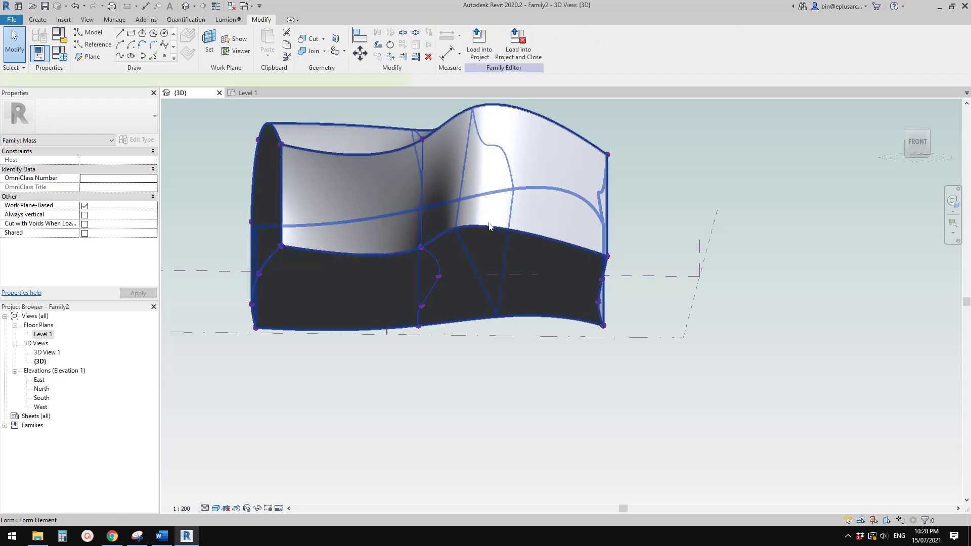
shift+middle_drag(453, 278, 436, 242)
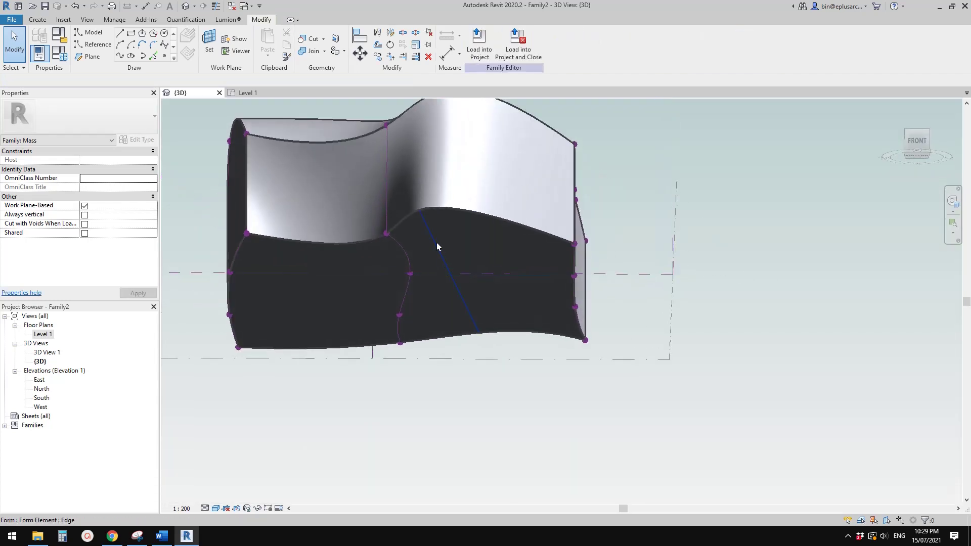
Select the whole mass form and delete it, keeping its reference-line profiles and the circle.
click(430, 233)
key(Escape)
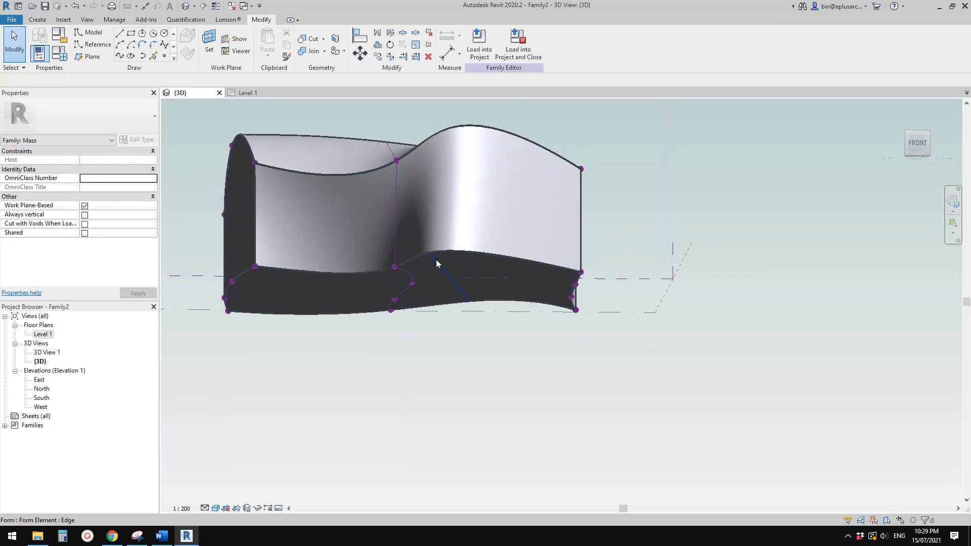
click(444, 267)
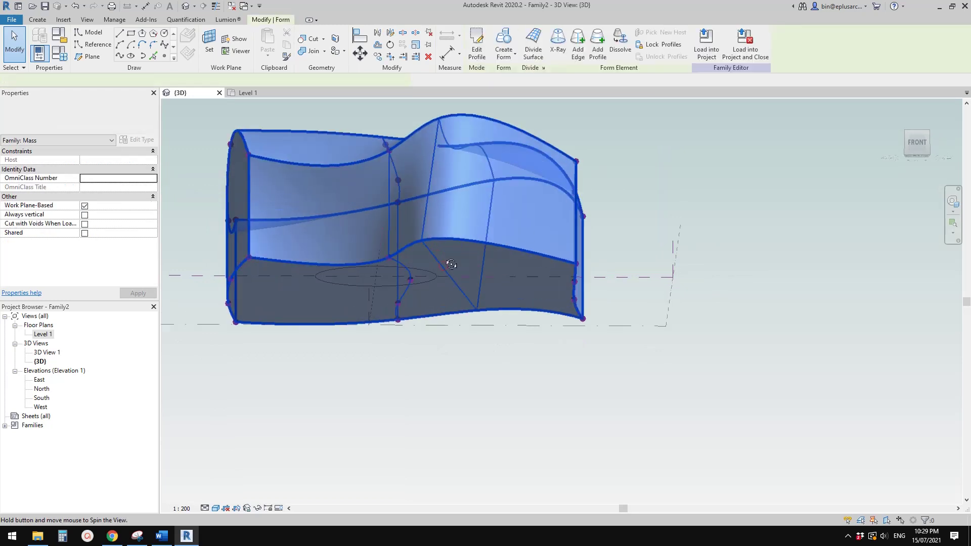
shift+middle_drag(444, 264, 468, 277)
key(Delete)
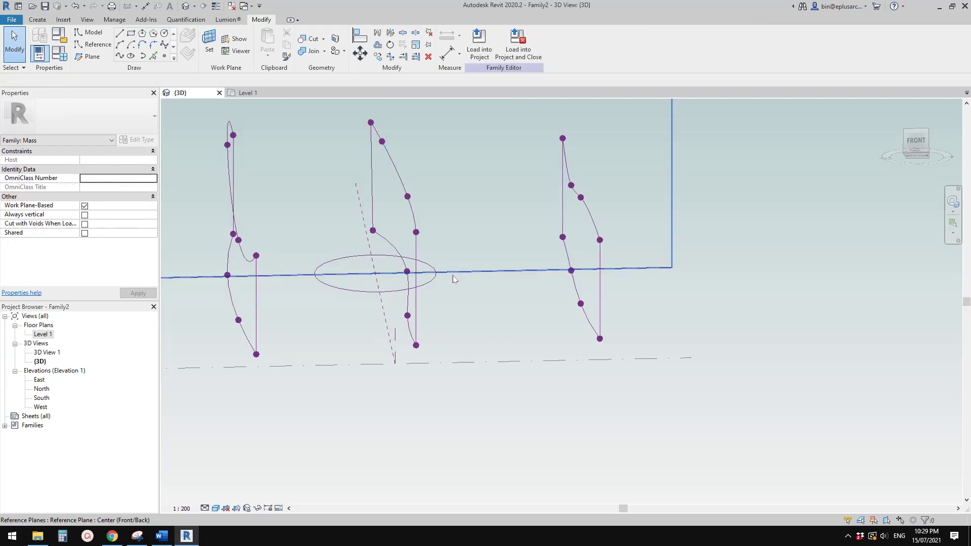
Select all three closed reference-line profiles as chains and create a solid form from them.
shift+middle_drag(453, 280, 373, 362)
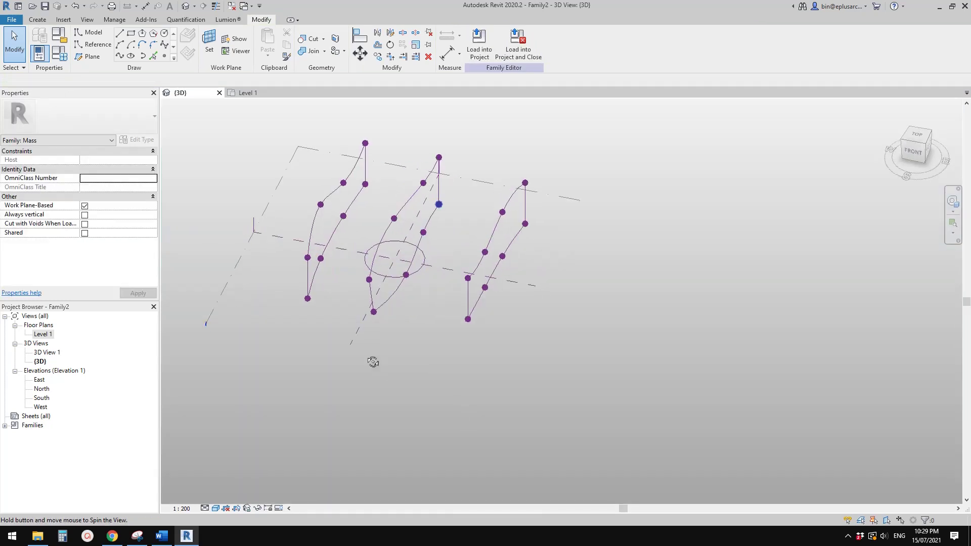
click(352, 173)
shift+middle_drag(453, 225, 461, 201)
key(Tab)
ctrl+click(414, 188)
key(Tab)
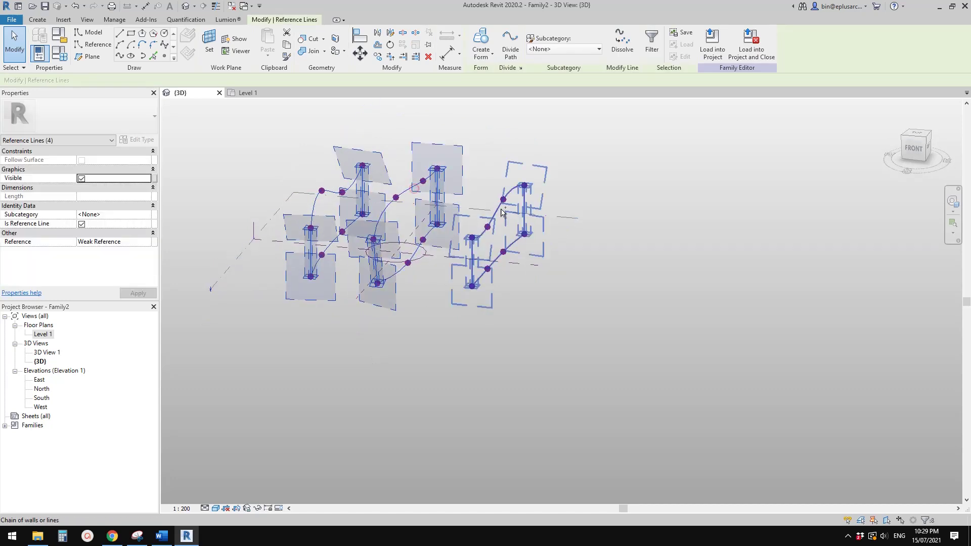
ctrl+click(502, 208)
shift+middle_drag(362, 222, 328, 229)
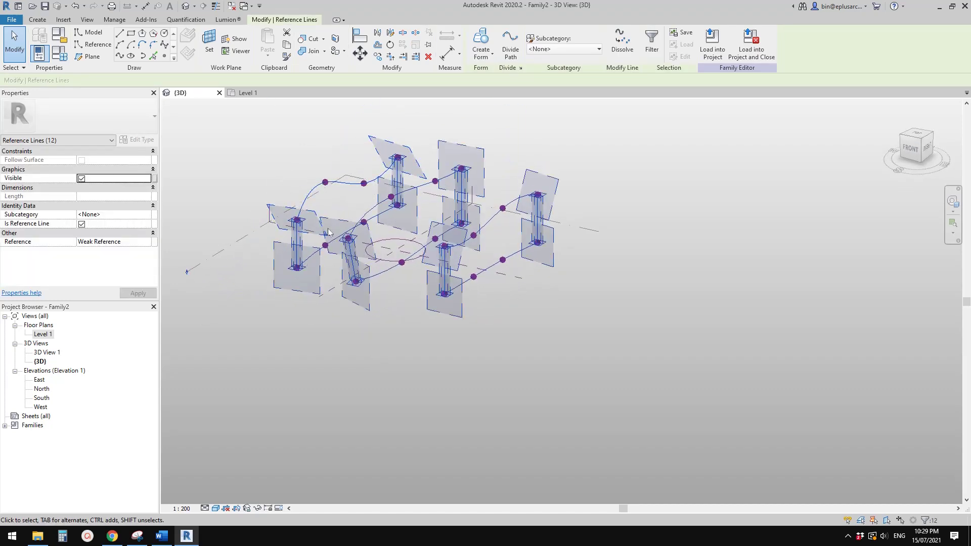
middle_drag(607, 152, 604, 157)
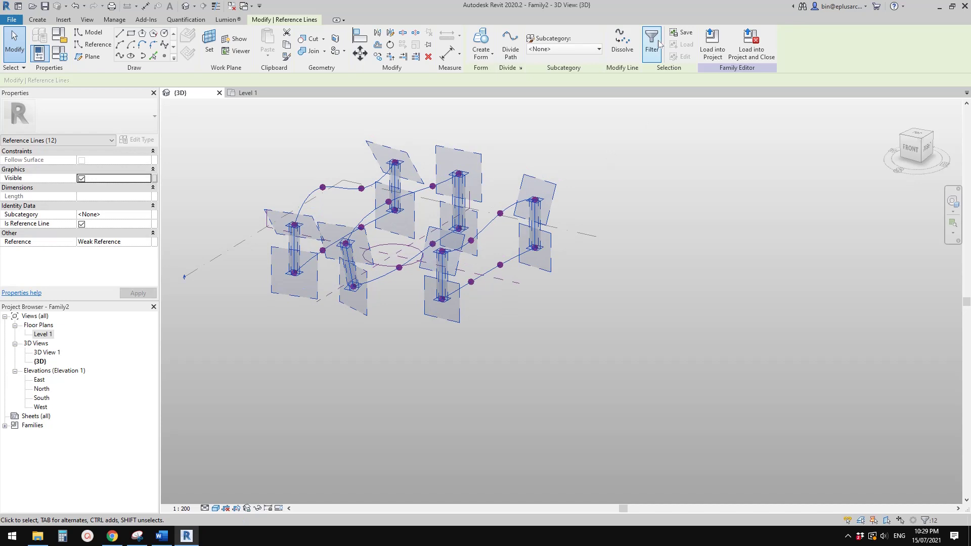
click(490, 47)
scroll(406, 240, up, 1)
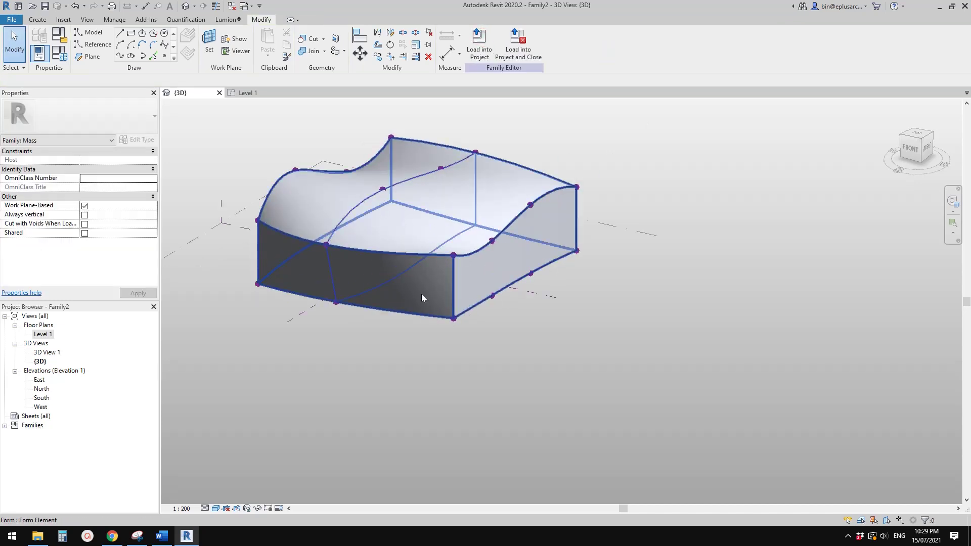
Examine the rebuilt form's underside and sides, and orient the 3D view to the front to check its base against Level 1.
shift+middle_drag(422, 297, 563, 195)
mouse_move(524, 284)
shift+middle_down()
mouse_move(429, 312)
mouse_move(448, 265)
mouse_move(518, 299)
mouse_move(487, 357)
mouse_move(436, 325)
mouse_move(445, 346)
mouse_move(445, 332)
mouse_move(403, 326)
mouse_move(297, 264)
mouse_move(524, 262)
mouse_move(369, 265)
shift+middle_up()
click(445, 230)
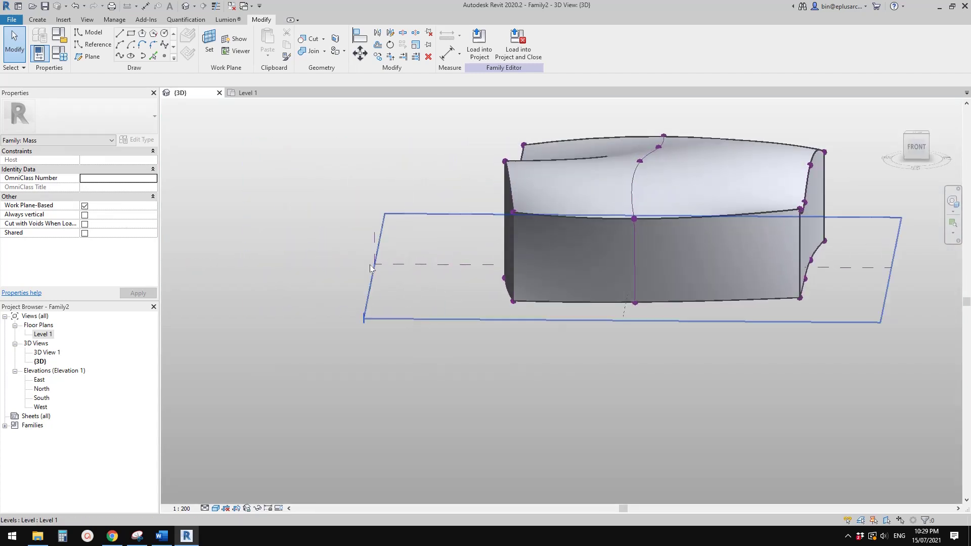
shift+middle_drag(567, 275, 471, 261)
click(920, 144)
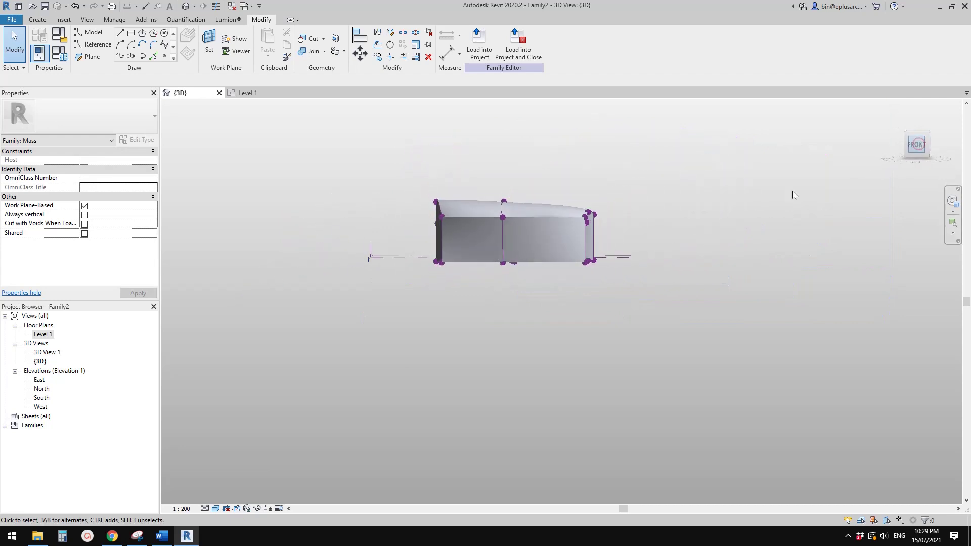
scroll(528, 349, up, 2)
middle_drag(528, 349, 464, 334)
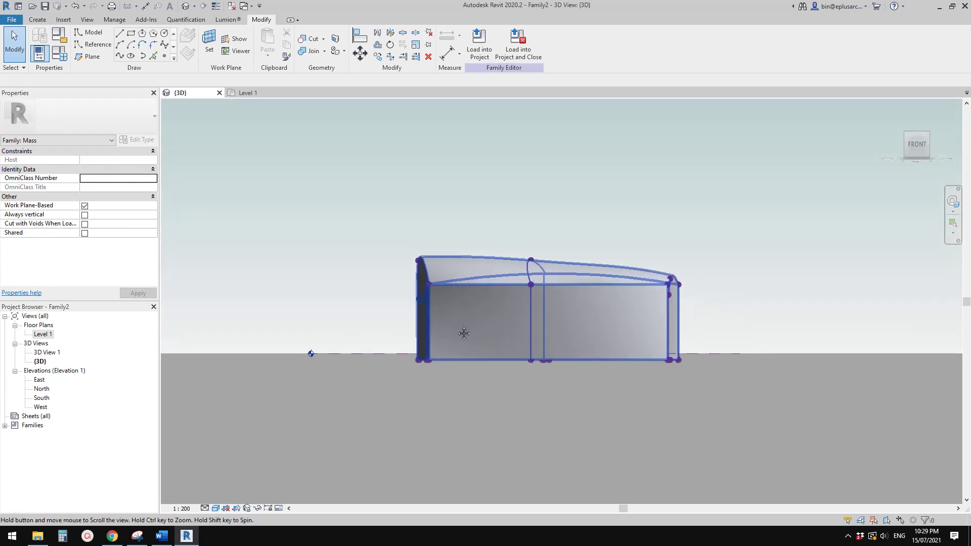
Select all three closed profiles and move them vertically from the form's base edge to the Level 1 line.
click(444, 351)
key(Tab)
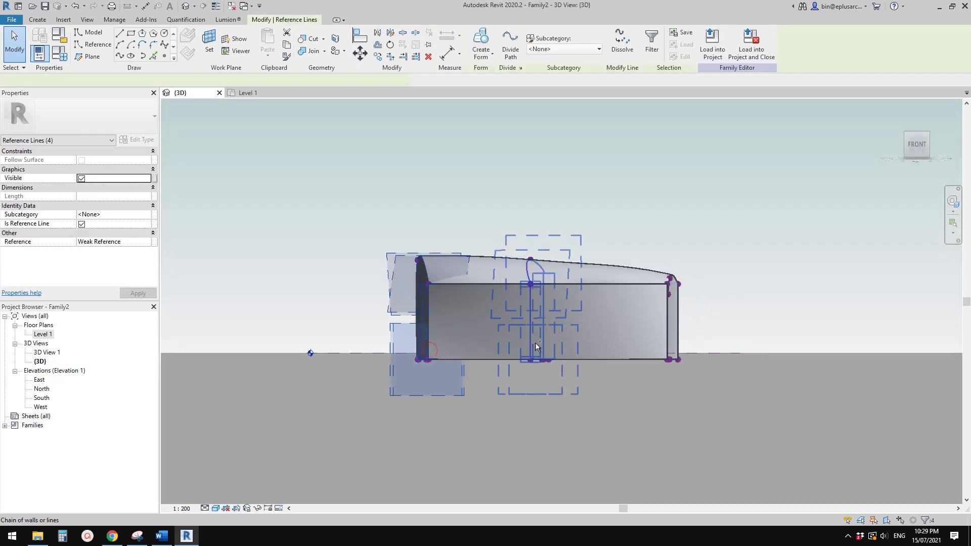
key(Tab)
ctrl+click(530, 334)
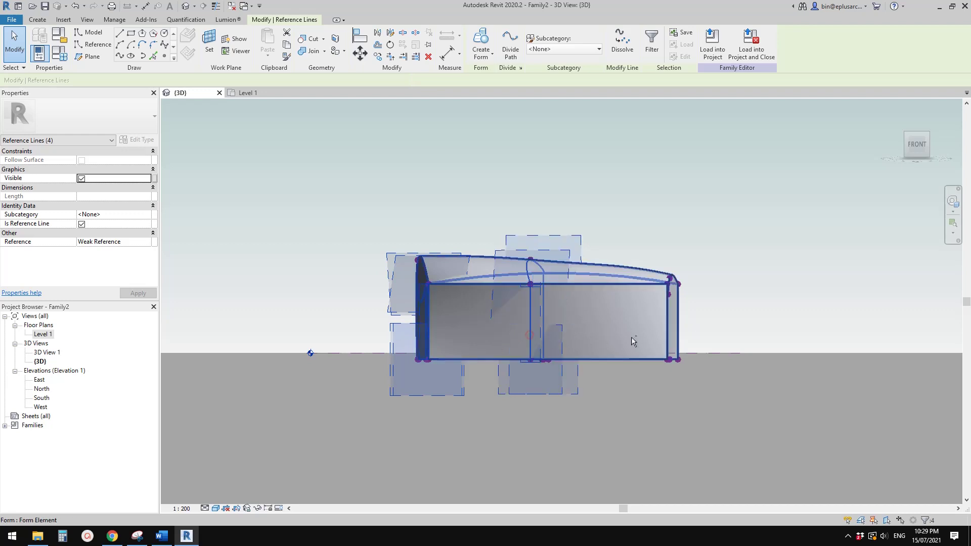
key(Tab)
ctrl+click(680, 331)
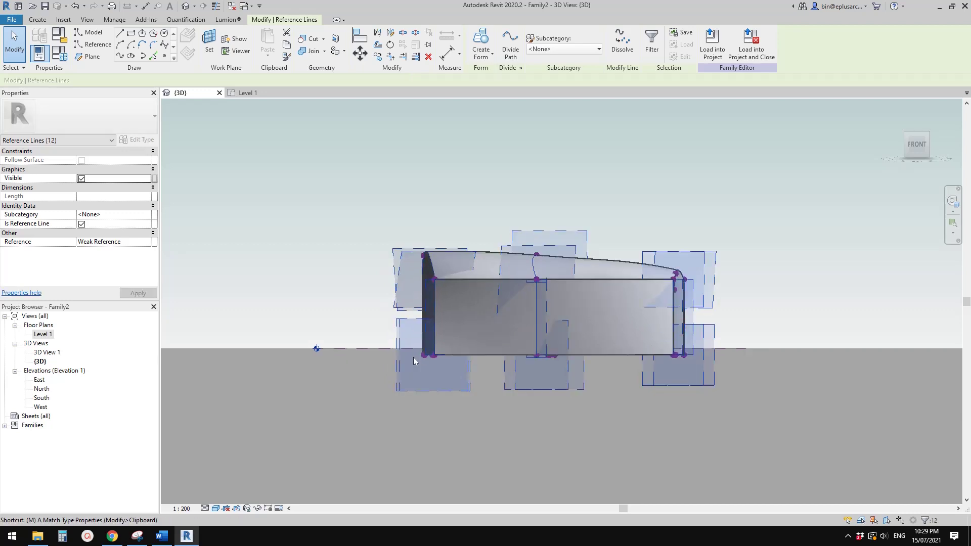
key(m)
key(v)
scroll(500, 360, up, 4)
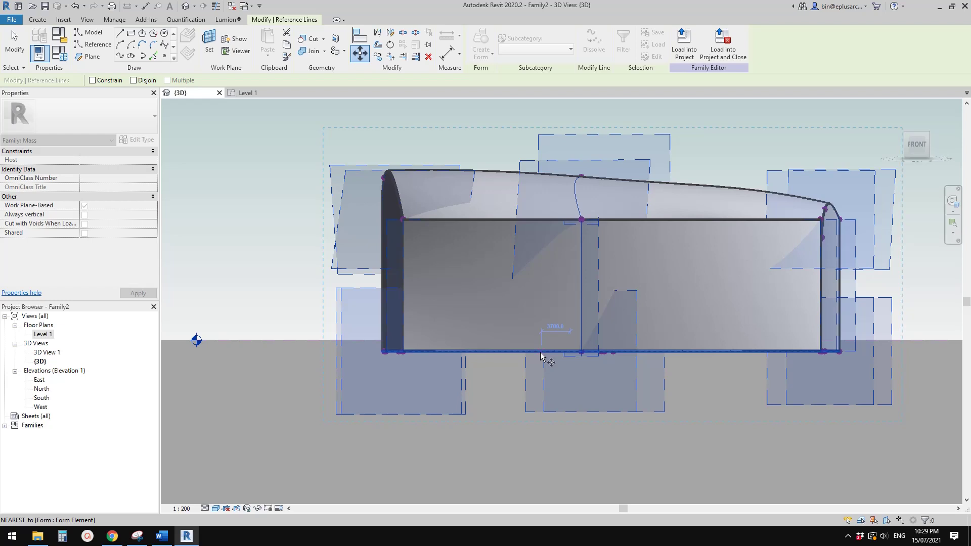
click(401, 352)
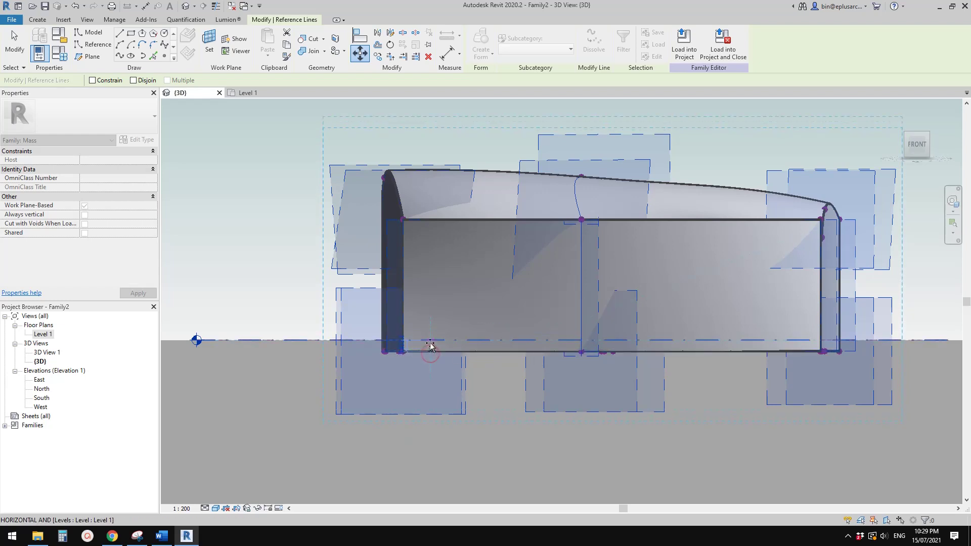
click(431, 343)
Select the circular reference line under the form and create a solid extruded cylinder from it.
middle_drag(606, 373, 594, 297)
scroll(678, 347, down, 2)
middle_drag(677, 347, 522, 198)
key(Escape)
click(552, 246)
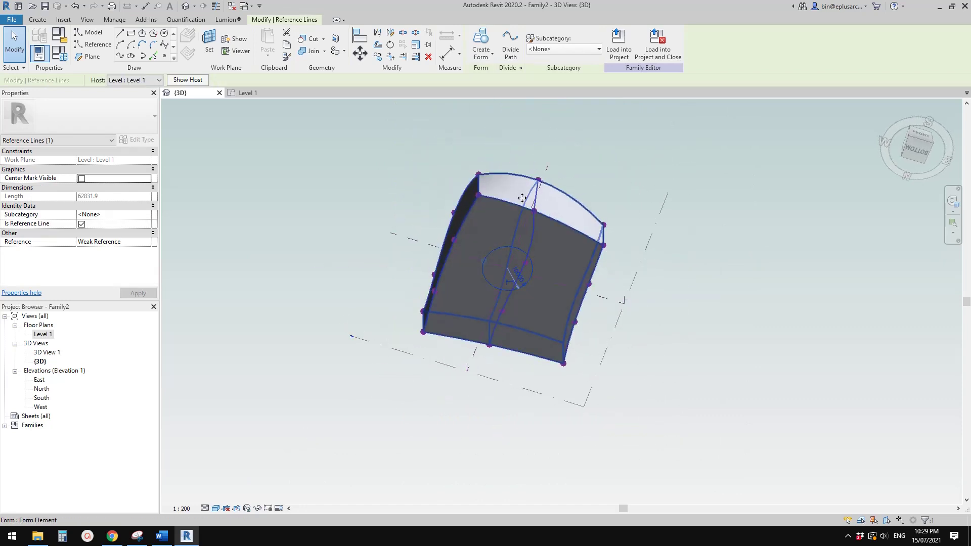
click(485, 59)
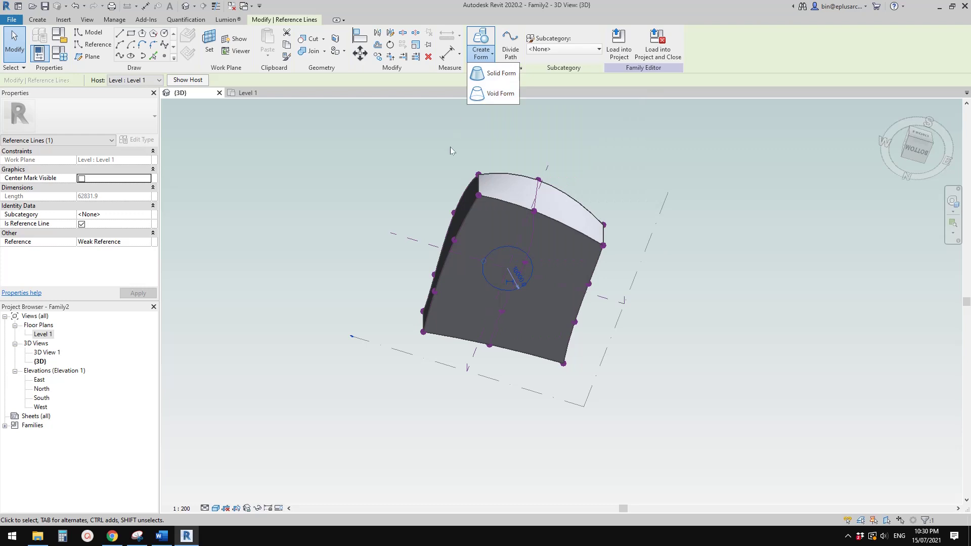
click(494, 77)
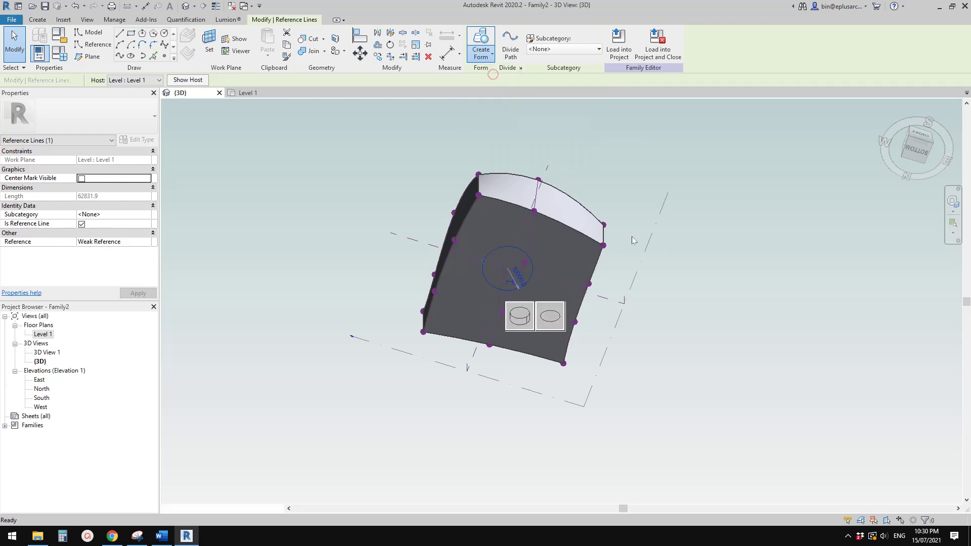
click(524, 322)
Stretch the cylinder's top face to stand just above the curved roof, with a positive offset of about 27956.
shift+middle_drag(559, 275, 559, 352)
middle_drag(520, 279, 515, 347)
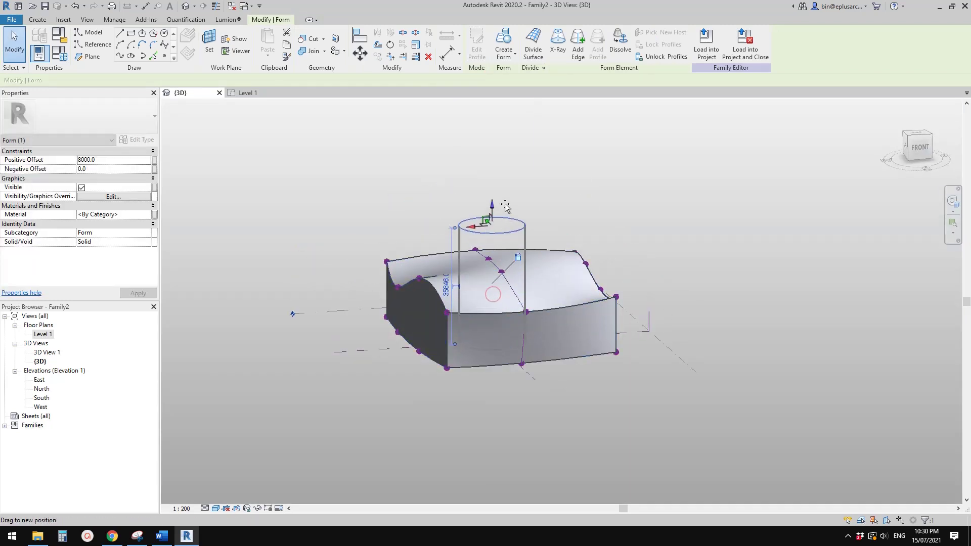
drag(504, 205, 505, 203)
shift+middle_drag(510, 251, 572, 205)
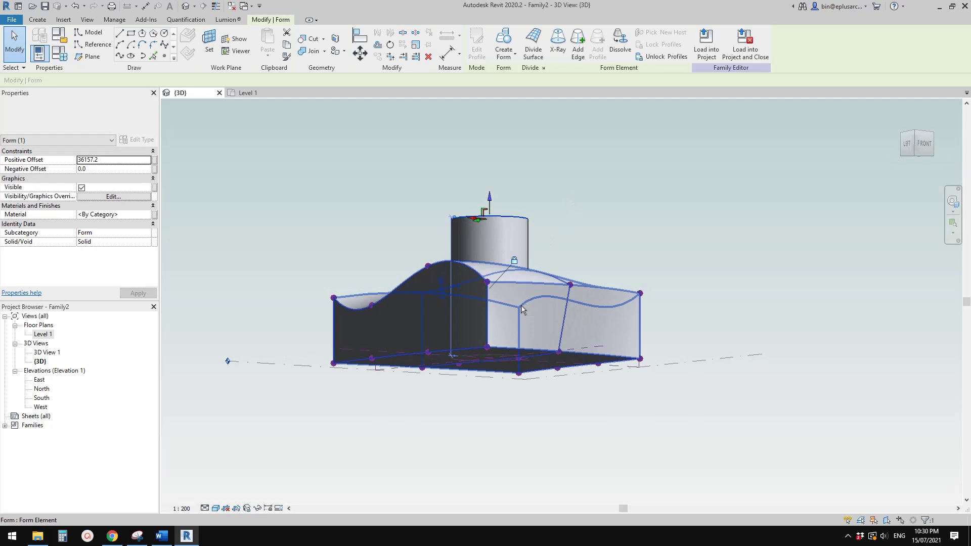
shift+middle_drag(523, 309, 436, 450)
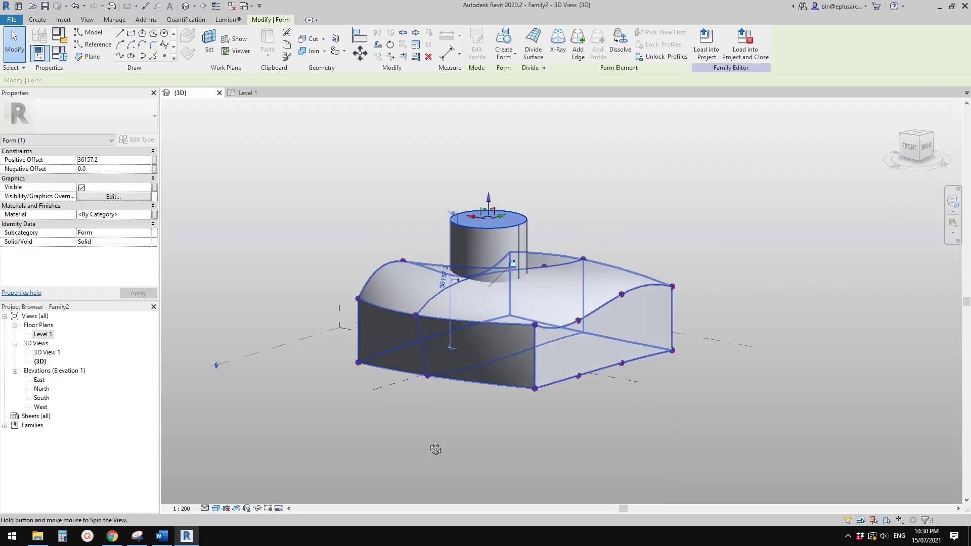
drag(488, 200, 491, 233)
shift+middle_drag(511, 273, 485, 329)
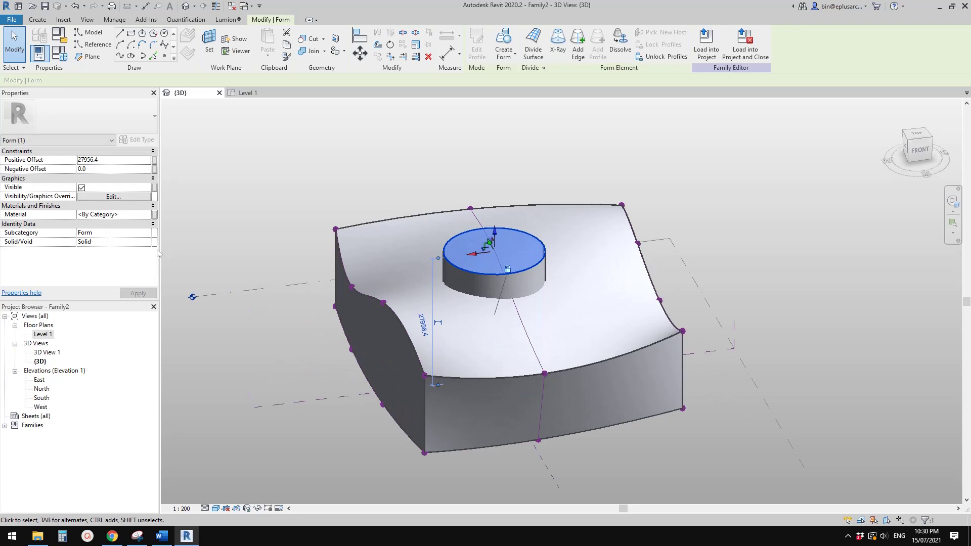
shift+middle_drag(521, 296, 549, 269)
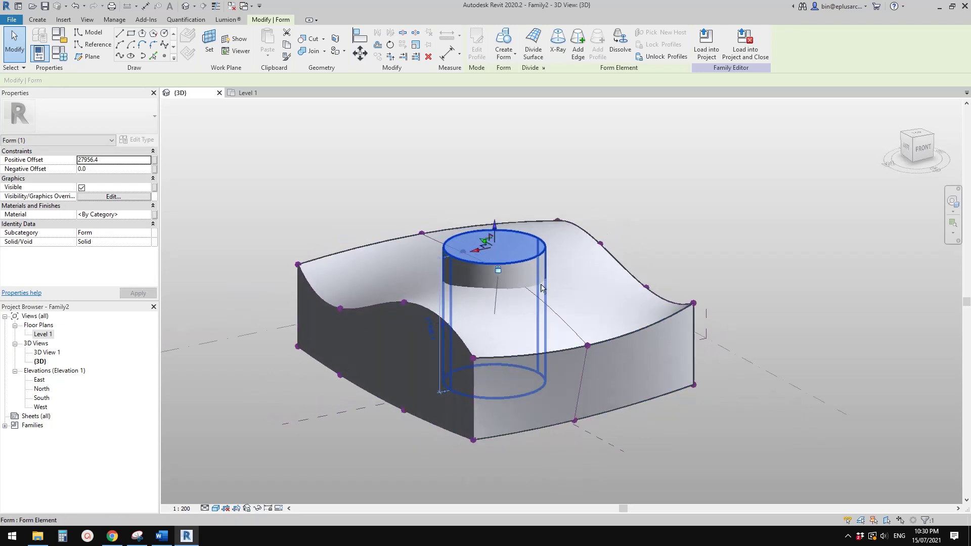
Select the whole cylinder and change it from Solid to Void so that it cuts the mass form.
click(656, 178)
click(519, 266)
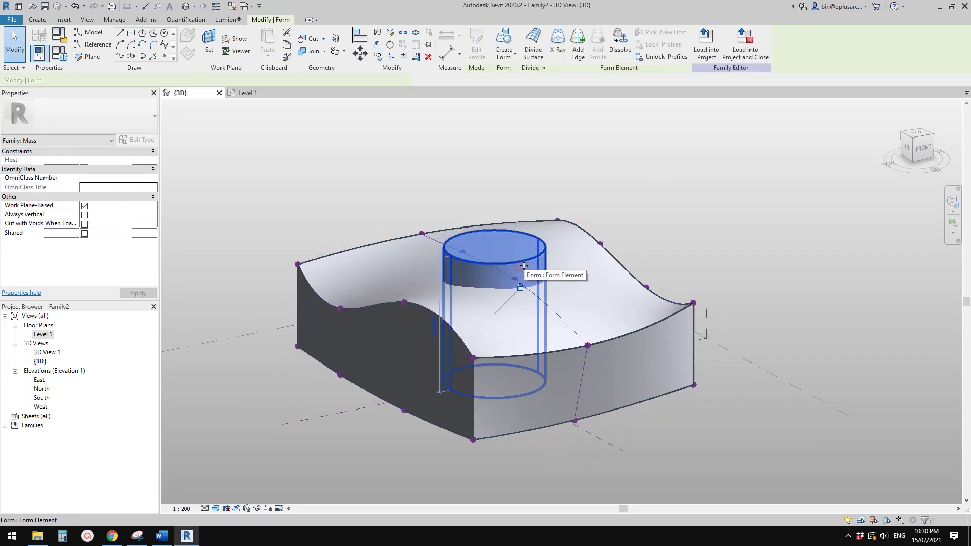
shift+middle_drag(525, 265, 521, 152)
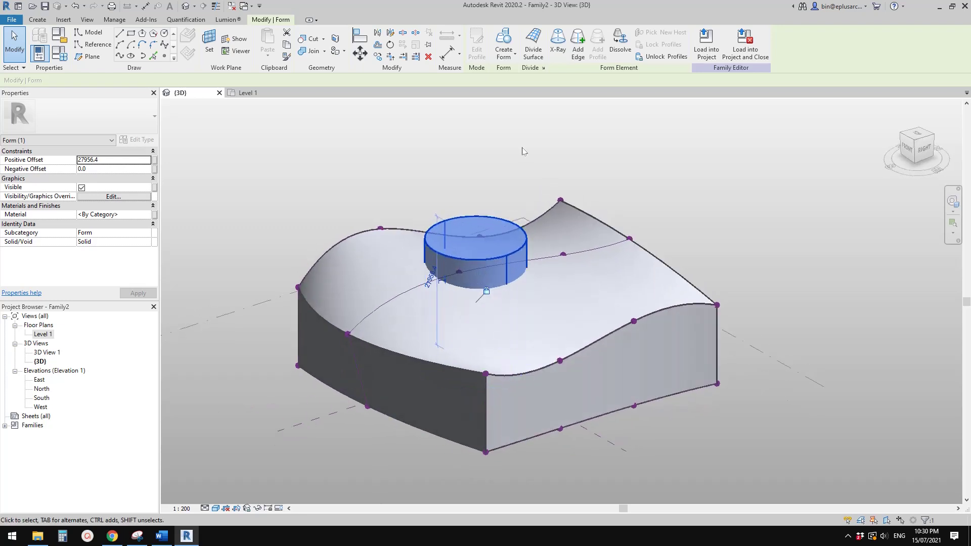
click(150, 243)
click(146, 260)
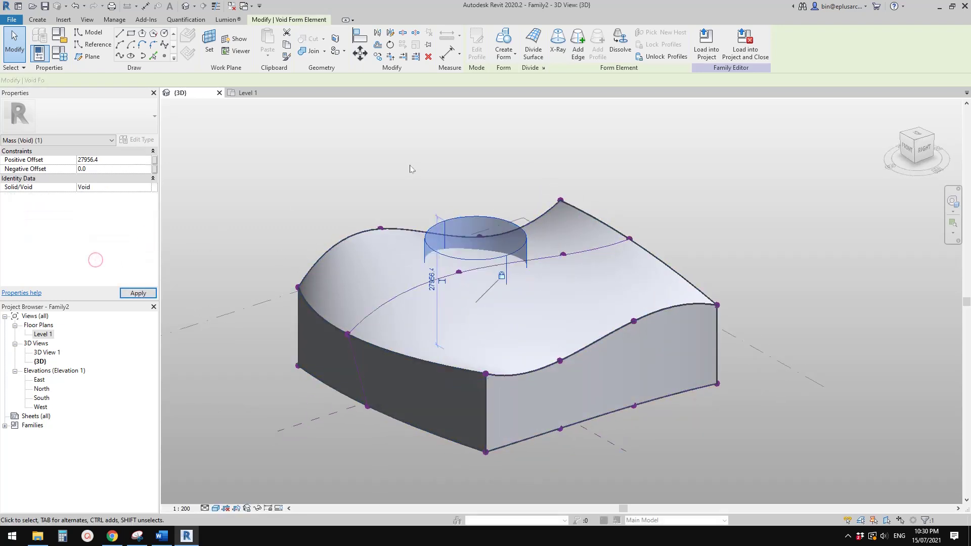
click(846, 202)
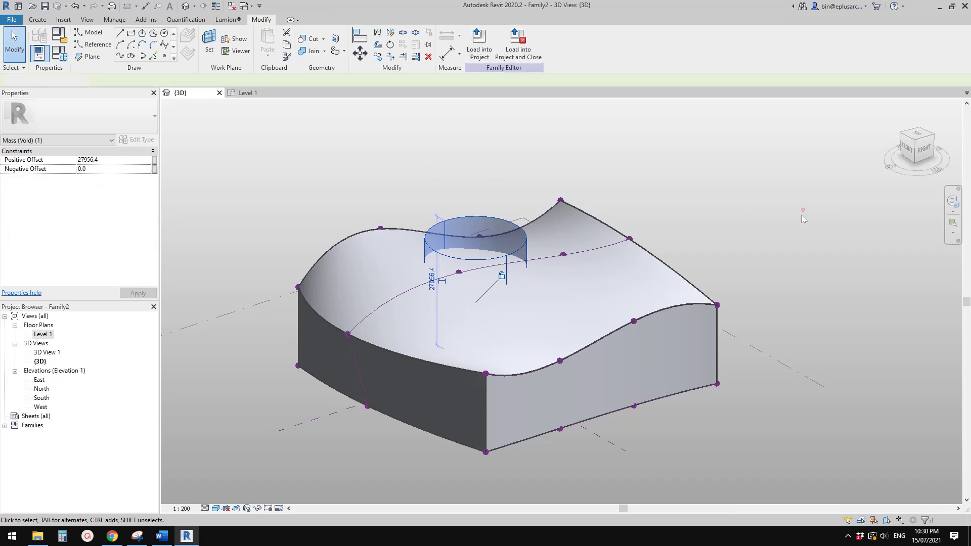
Examine the circular opening through the curved mass from several angles and from above.
shift+middle_drag(800, 235, 511, 165)
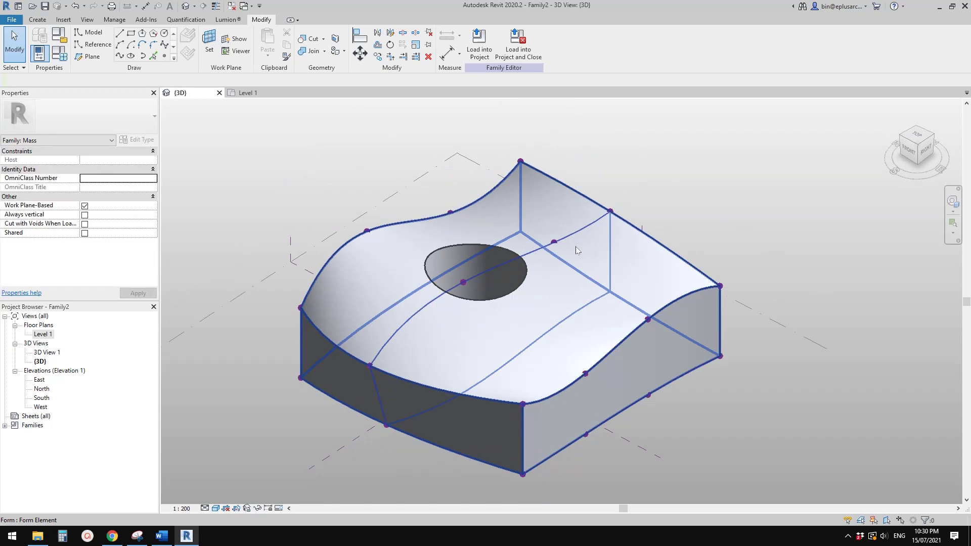
shift+middle_drag(577, 245, 445, 275)
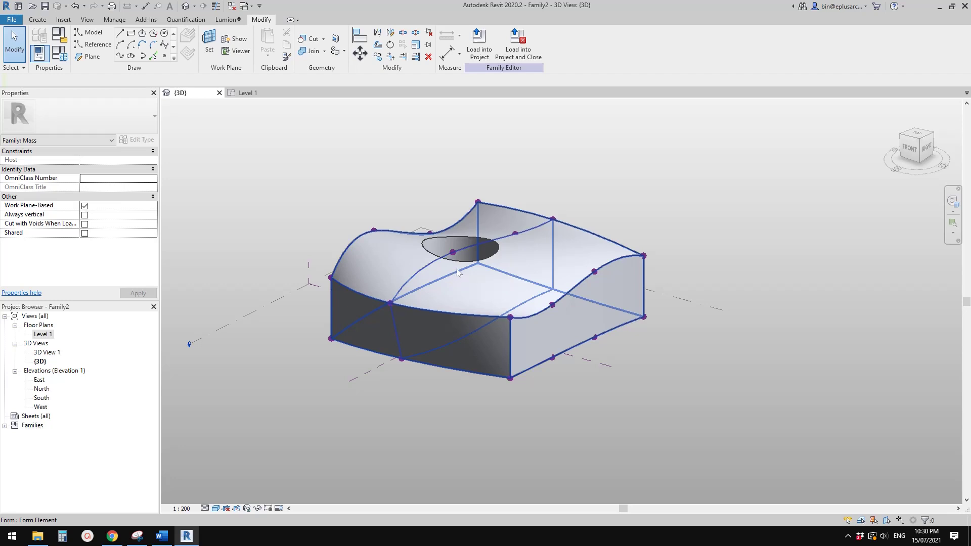
shift+middle_drag(459, 273, 475, 290)
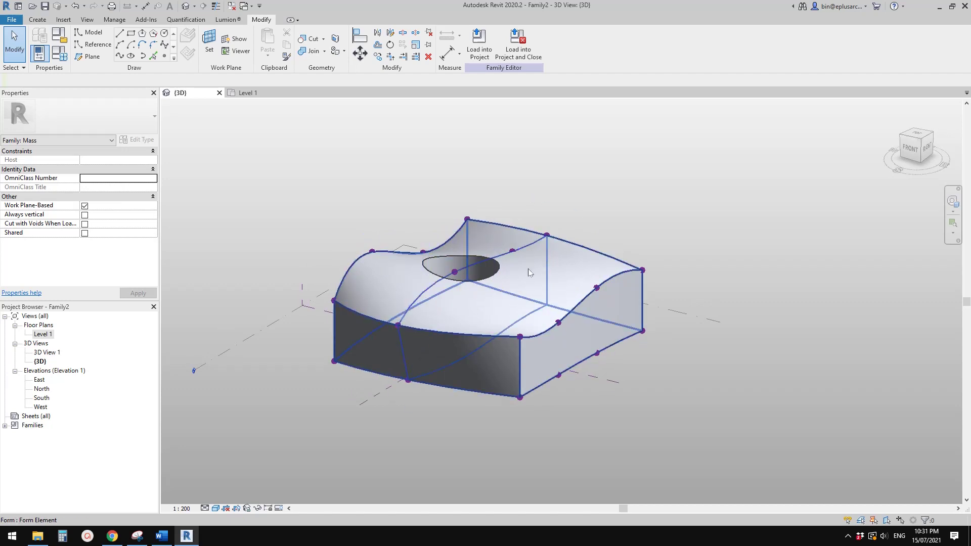
middle_drag(510, 280, 486, 348)
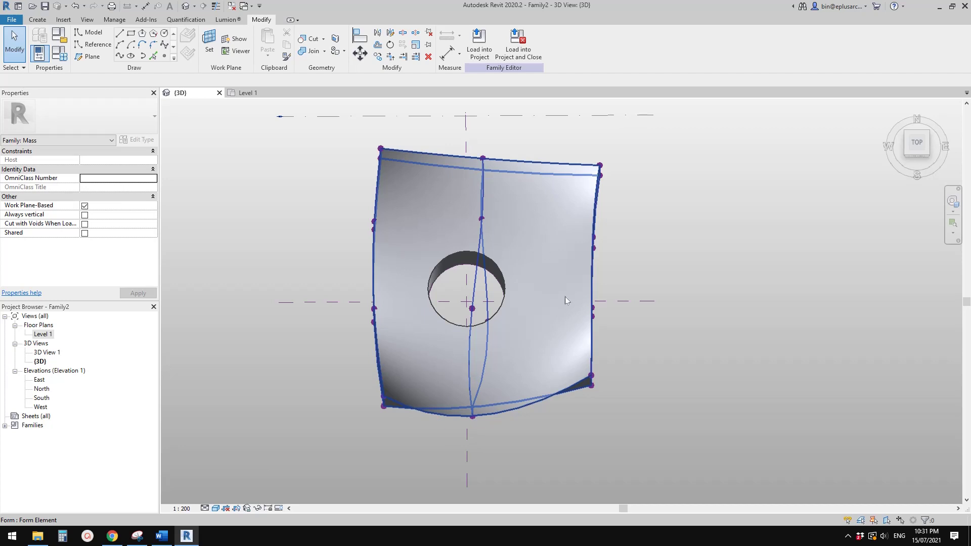
Open the Level 1 floor plan with the whole curved mass in view.
double_click(43, 334)
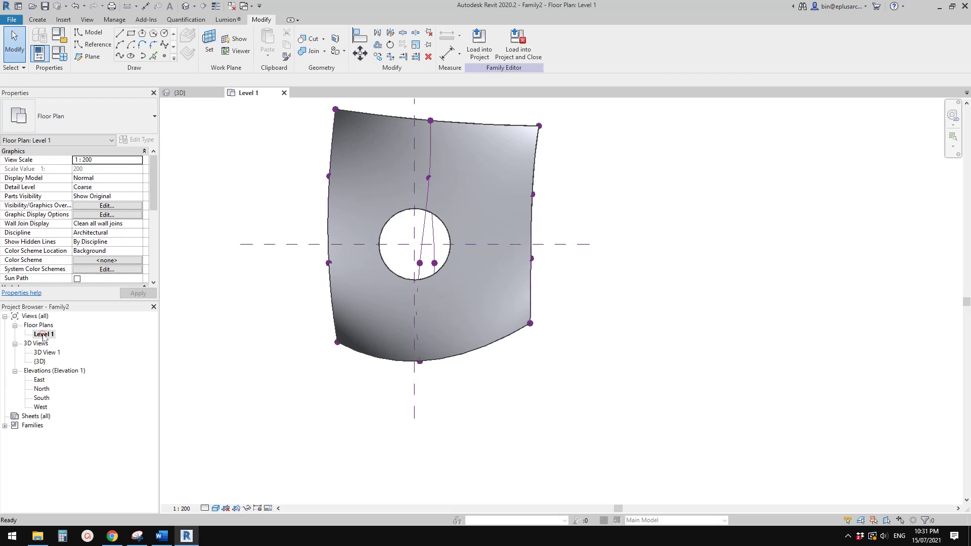
middle_drag(444, 234, 422, 266)
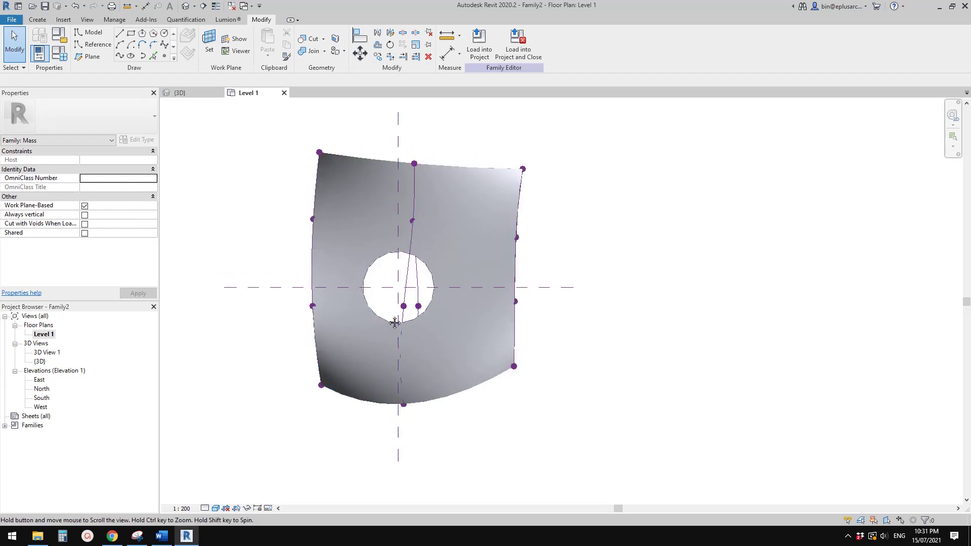
mouse_move(323, 272)
middle_down()
mouse_move(341, 282)
mouse_move(325, 282)
middle_up()
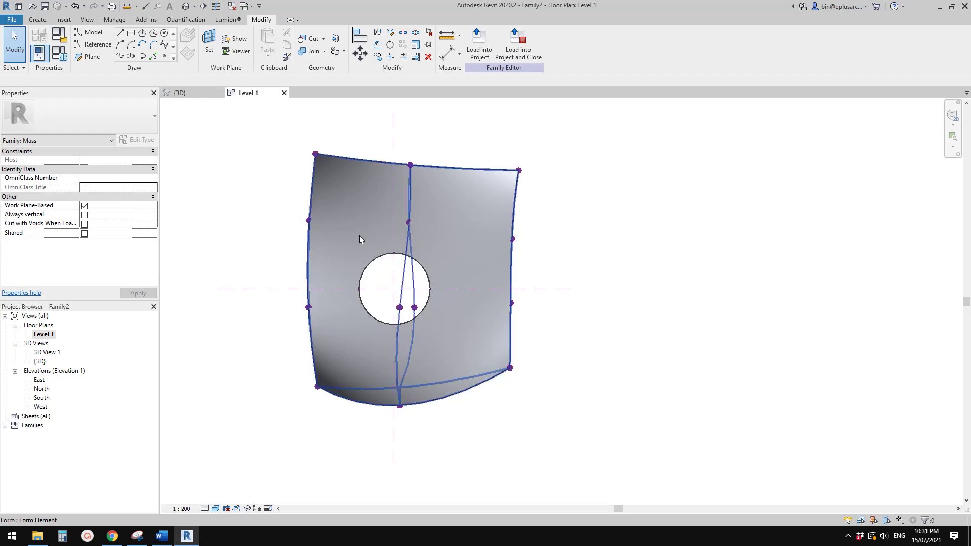
middle_drag(347, 237, 336, 223)
click(93, 45)
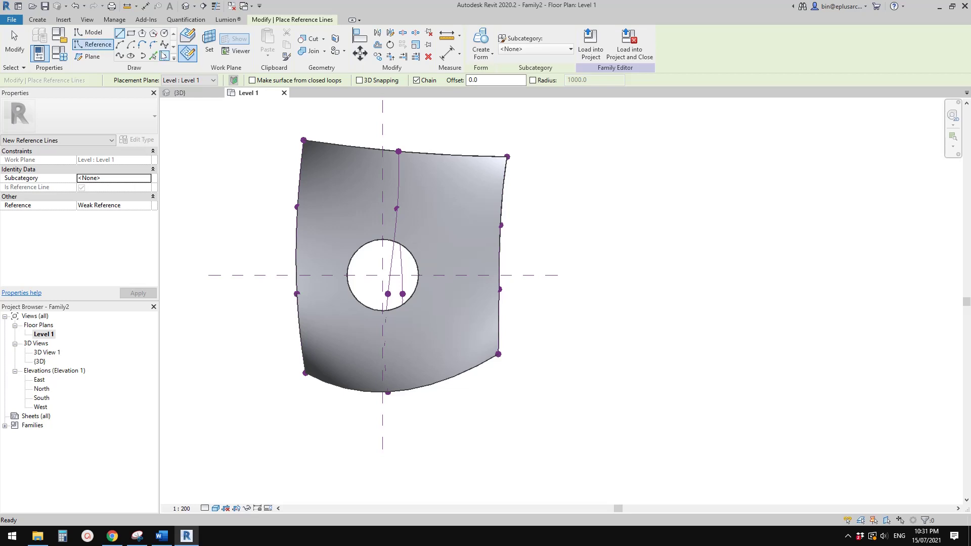
click(165, 34)
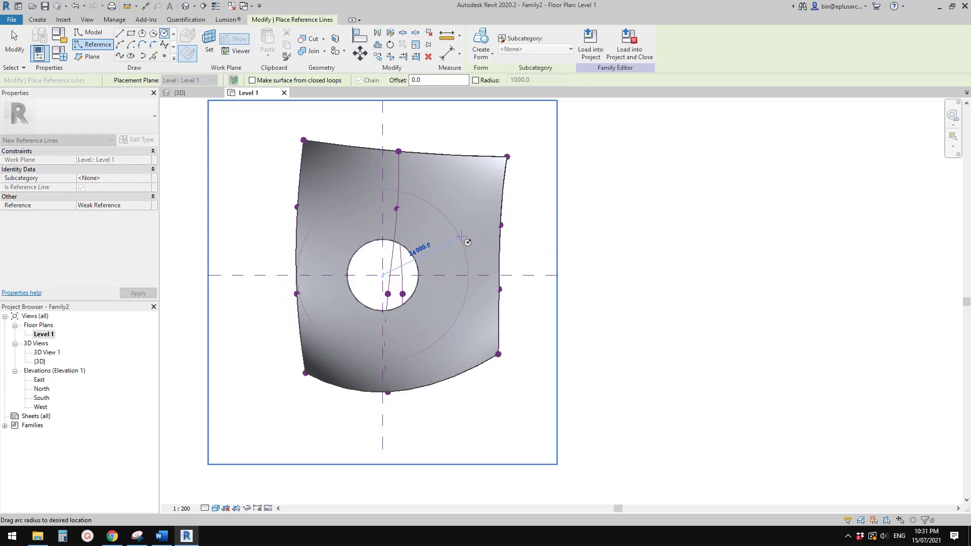
scroll(291, 277, up, 1)
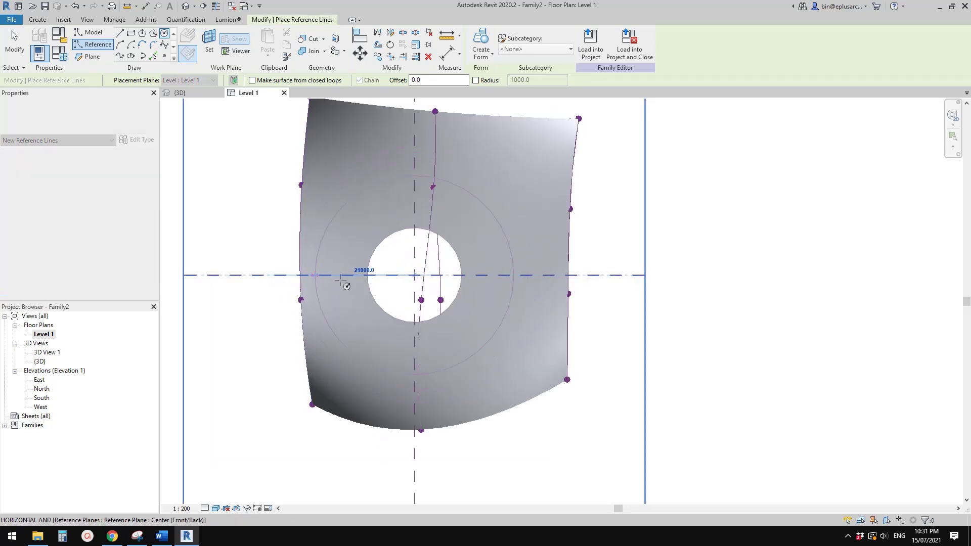
scroll(329, 279, down, 1)
key(Escape)
key(Escape)
Select the chain of reference lines defining the form's west edge and nudge it westward to widen the mass.
key(Tab)
click(307, 296)
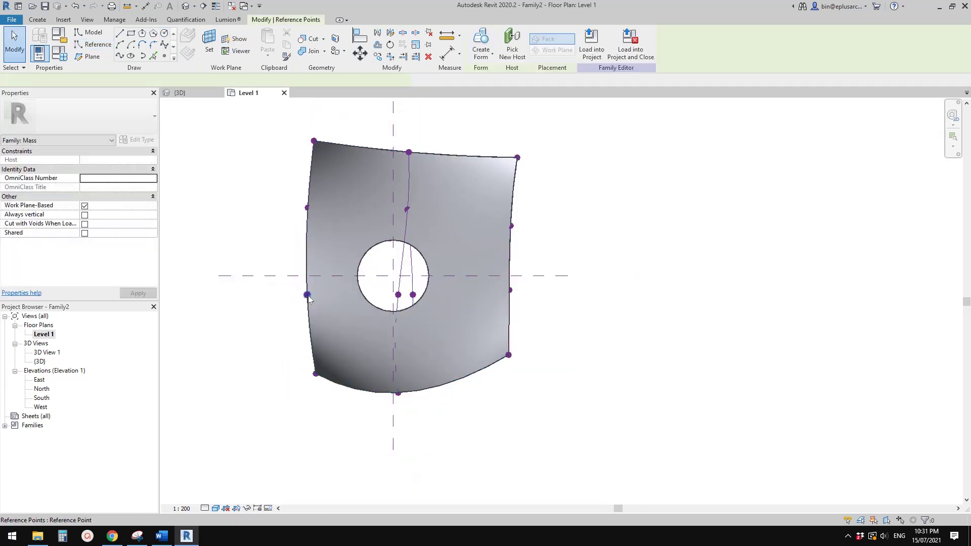
key(Escape)
key(Tab)
click(305, 267)
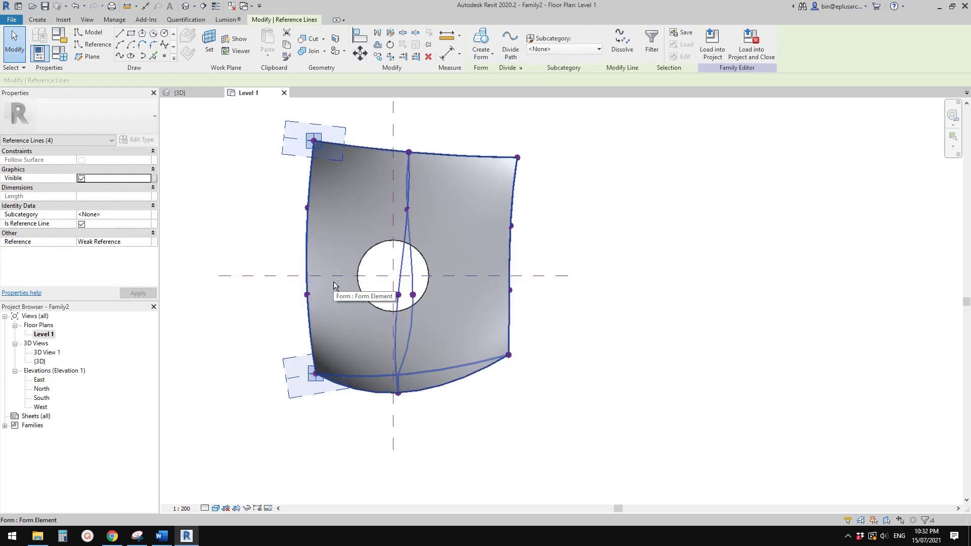
key(Left)
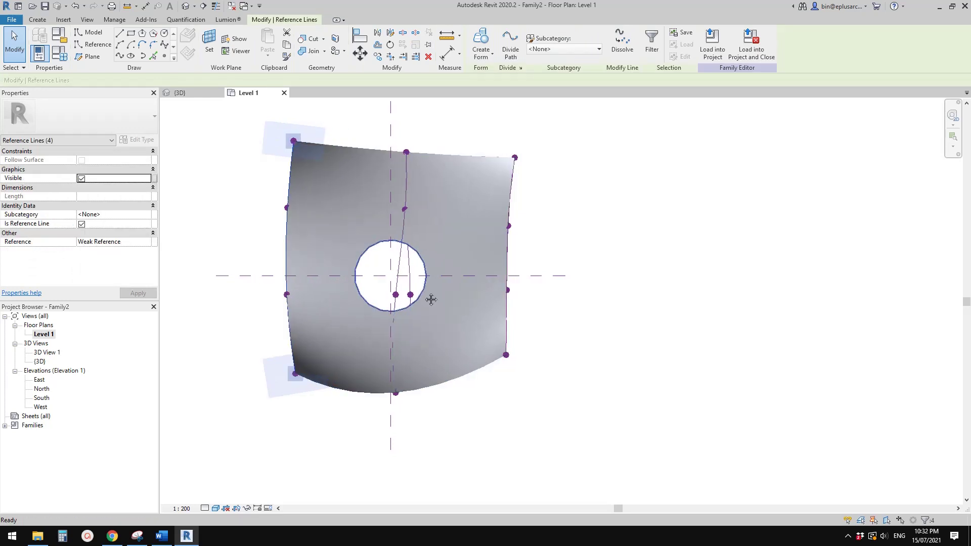
key(Escape)
Draw a circular reference line of radius 26000 on Level 1, centred on the intersection of the reference planes.
click(93, 44)
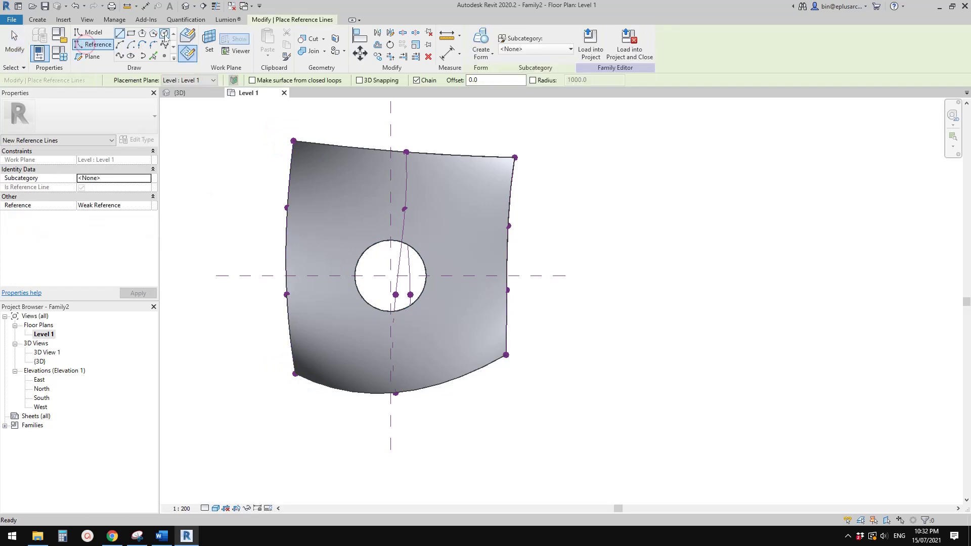
click(165, 32)
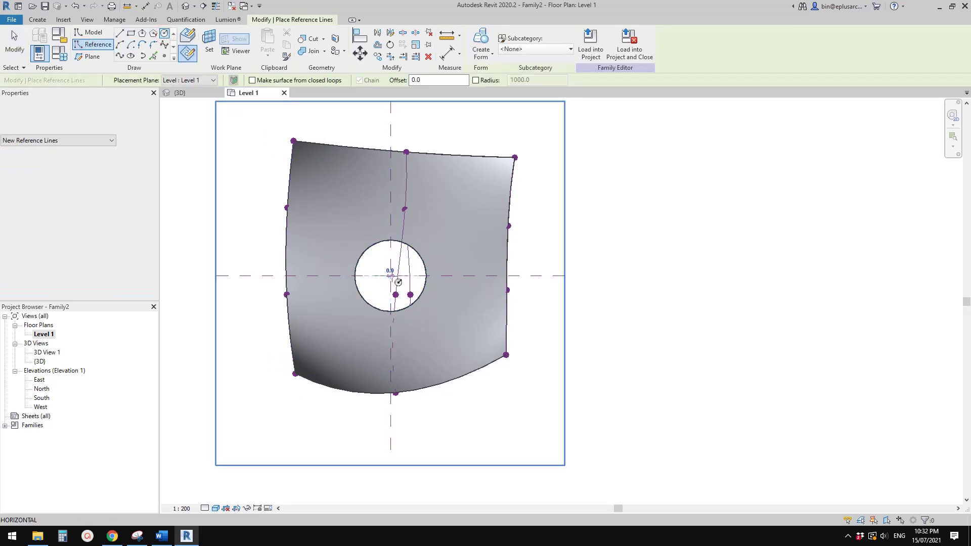
click(391, 276)
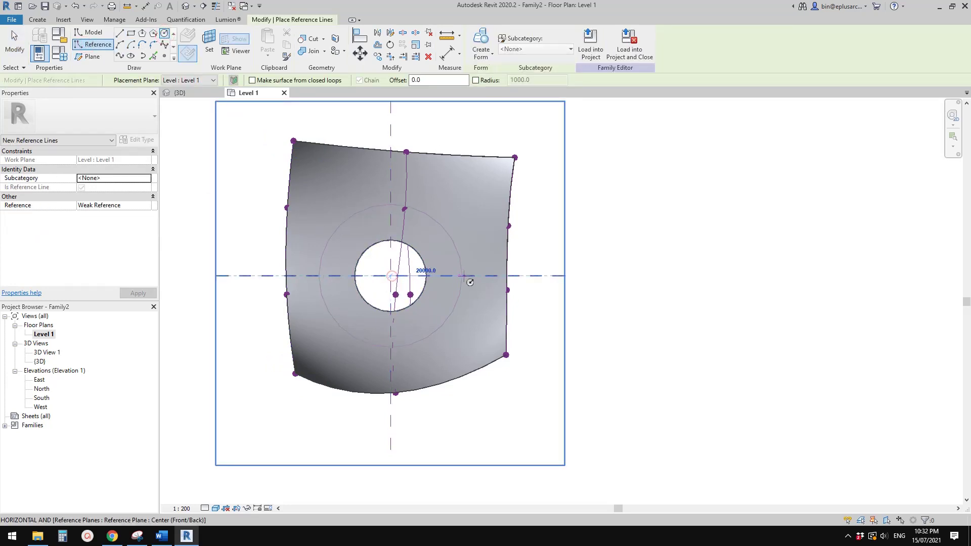
click(488, 275)
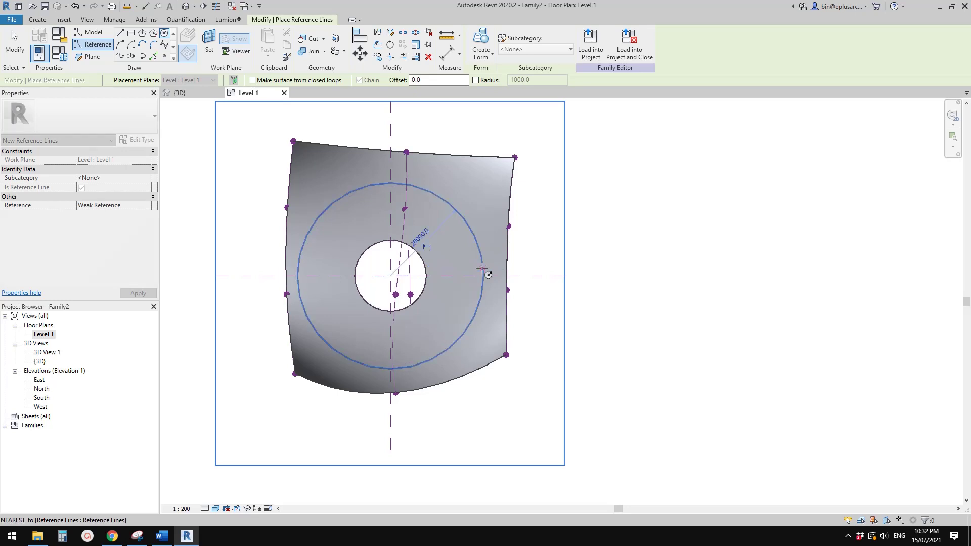
Draw a second, concentric circular reference line of radius 51000 that encloses the whole form.
click(398, 281)
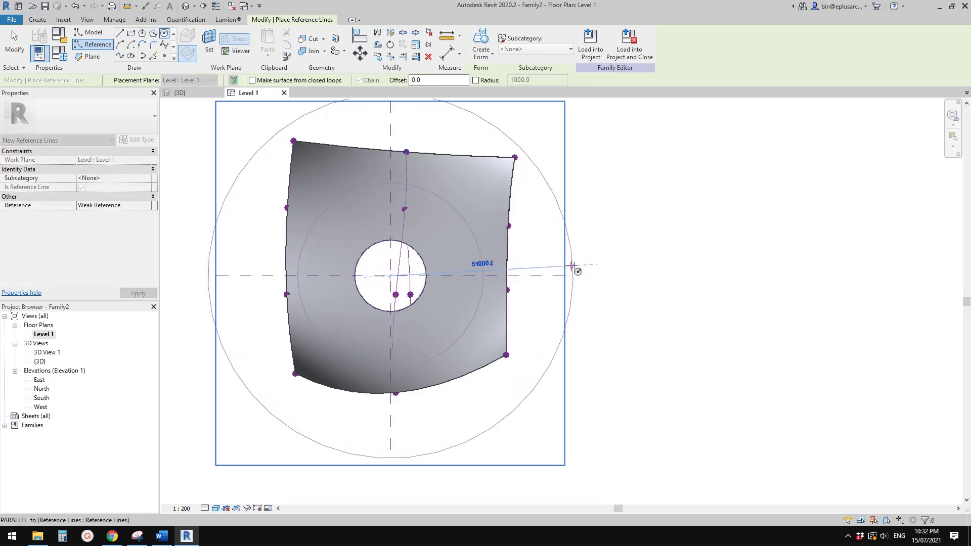
click(574, 267)
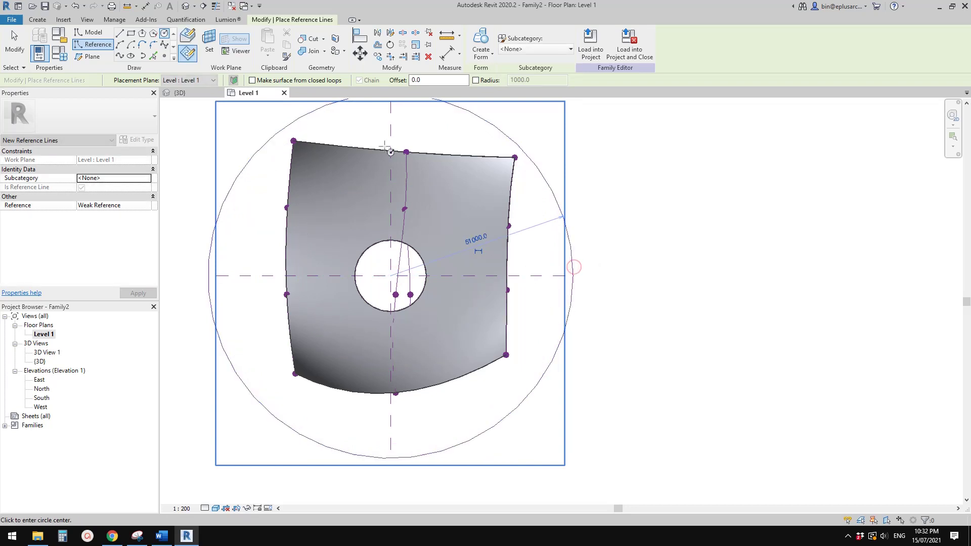
key(Escape)
Try to create a form from the two concentric circular reference lines together in the 3D view.
click(180, 92)
middle_drag(521, 315, 512, 275)
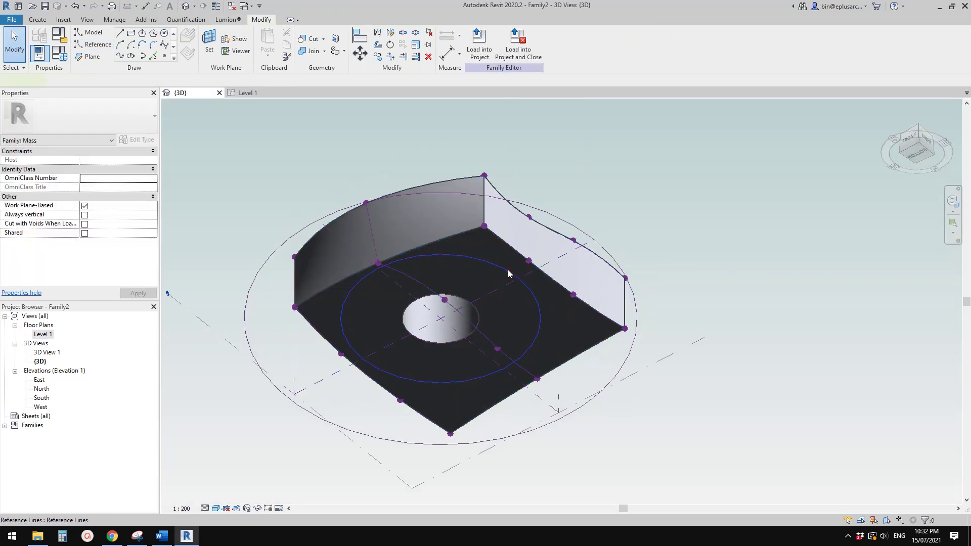
click(508, 274)
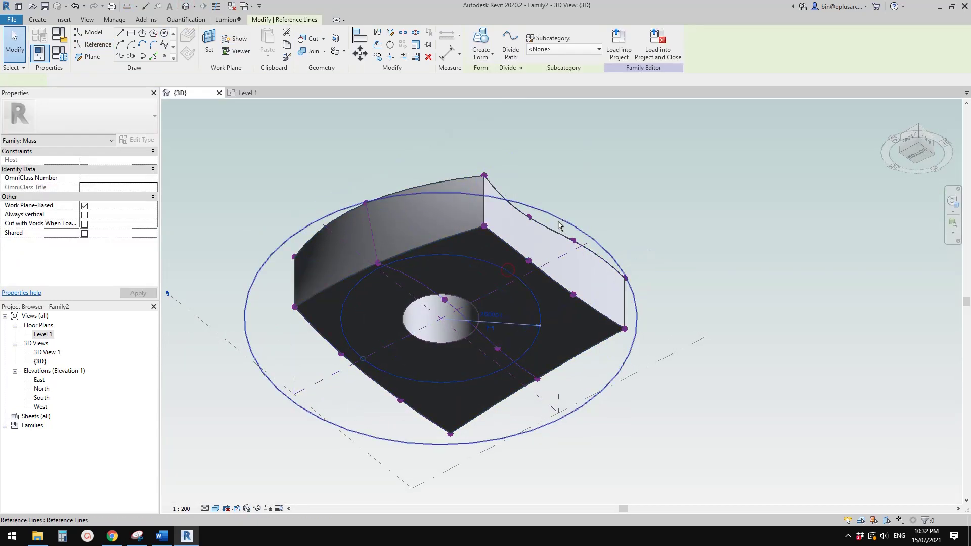
ctrl+click(375, 268)
mouse_move(522, 283)
shift+middle_down()
mouse_move(534, 271)
mouse_move(528, 280)
shift+middle_up()
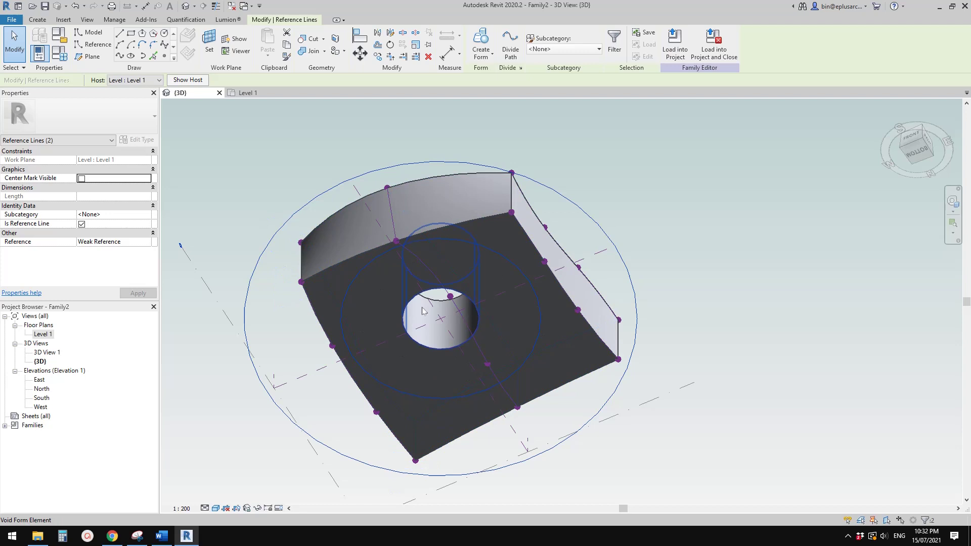
middle_drag(432, 299, 421, 317)
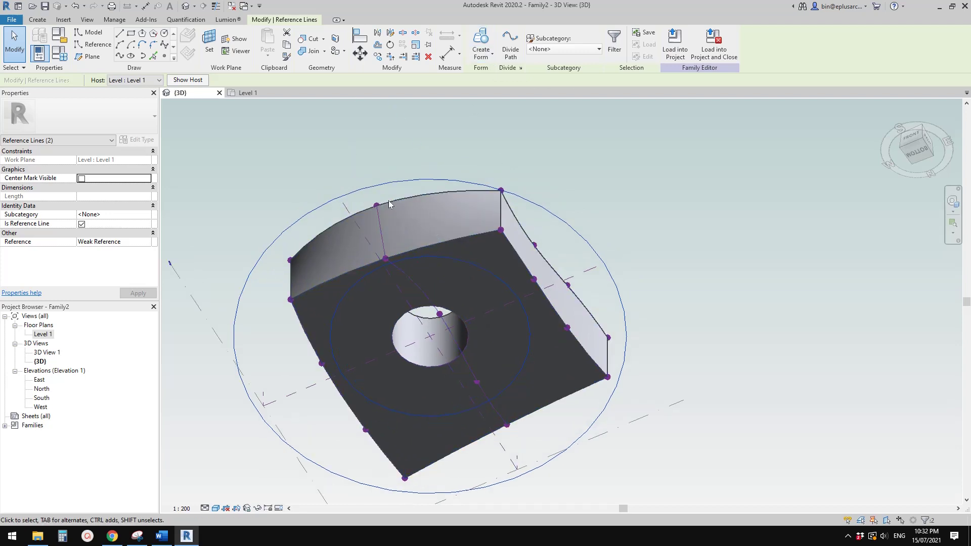
middle_drag(499, 177, 487, 170)
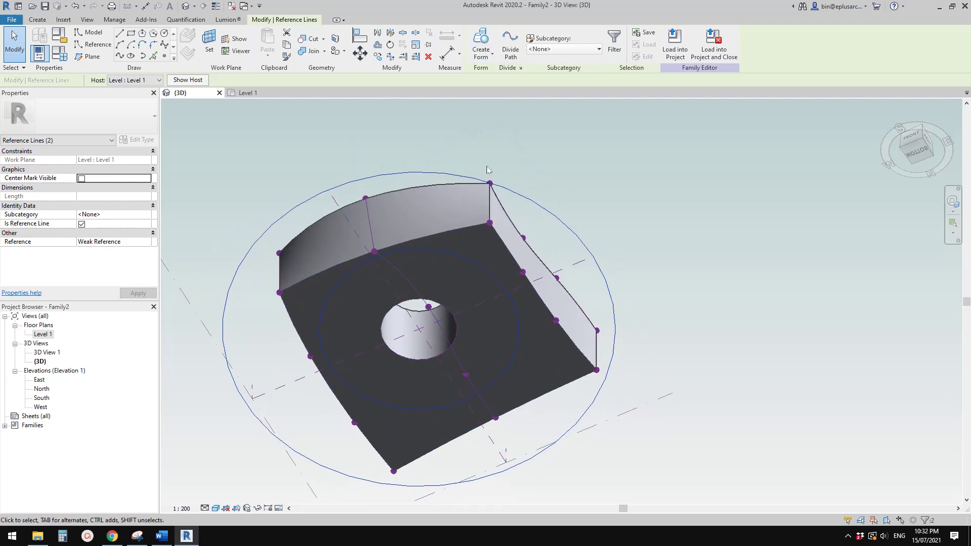
click(484, 41)
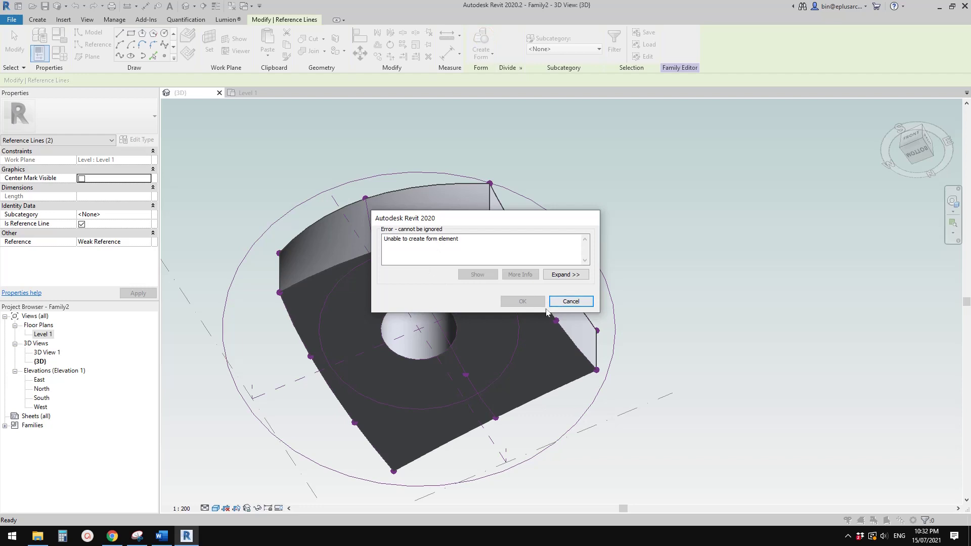
click(572, 302)
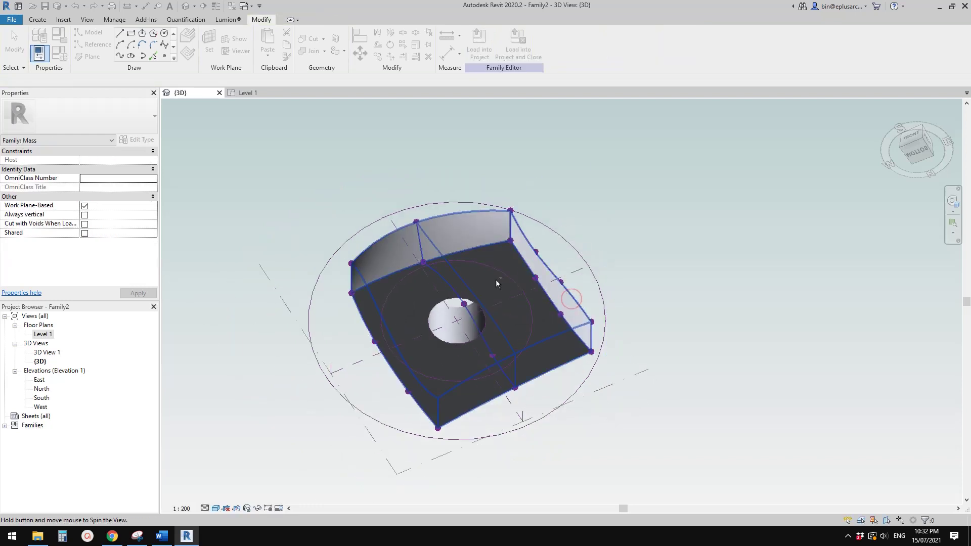
Delete the outer circular reference line that surrounds the mass.
shift+middle_drag(497, 283, 495, 238)
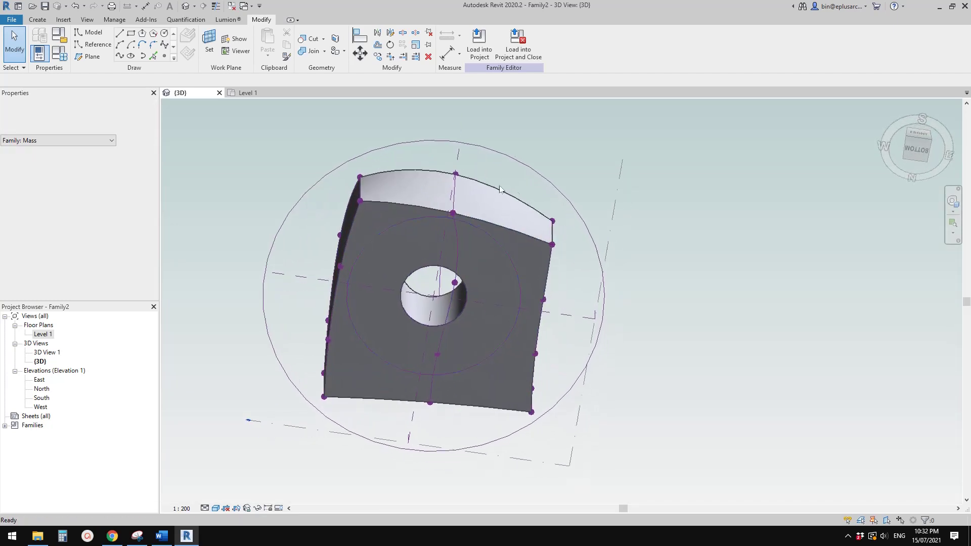
click(540, 175)
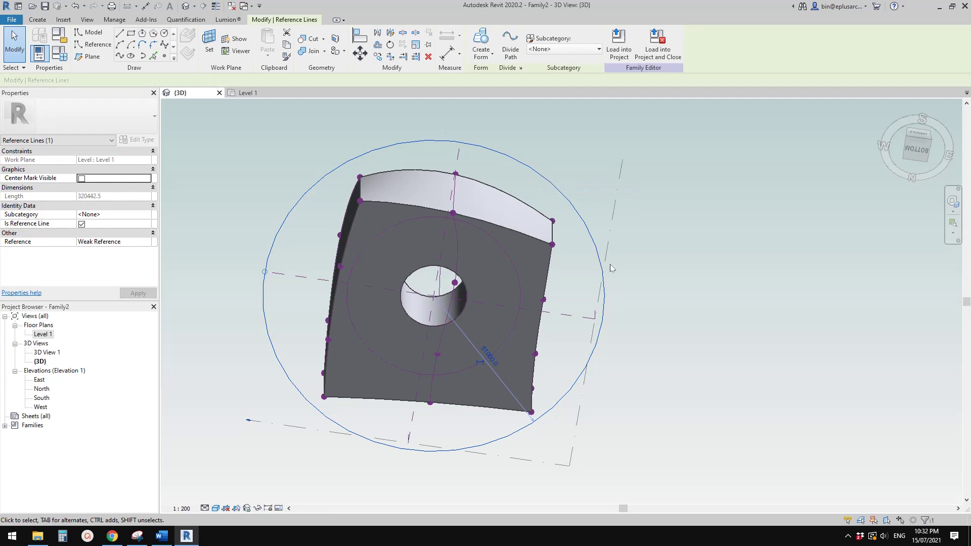
key(Delete)
Split the remaining large circular reference line under the mass at two points on opposite sides of the hole.
shift+middle_drag(481, 268, 470, 248)
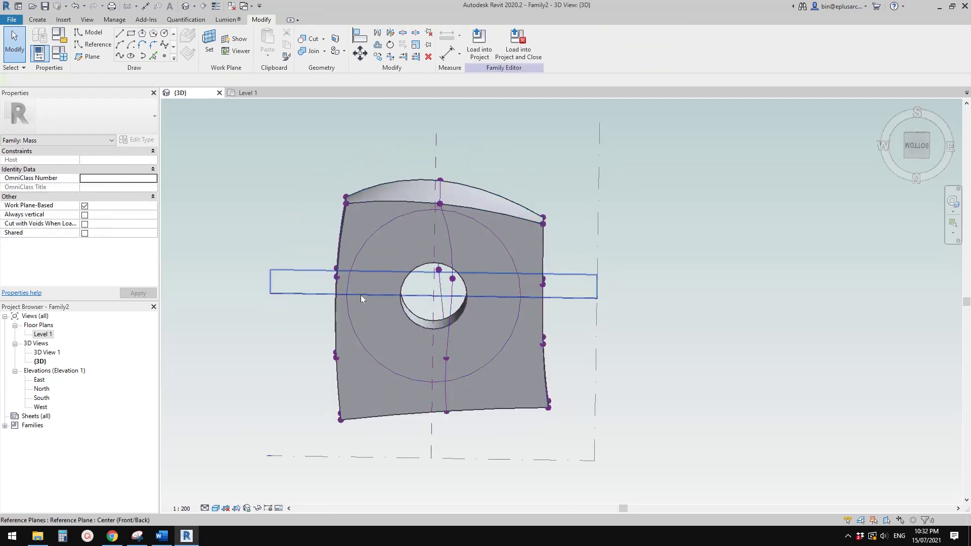
scroll(431, 320, up, 2)
shift+middle_drag(431, 320, 444, 307)
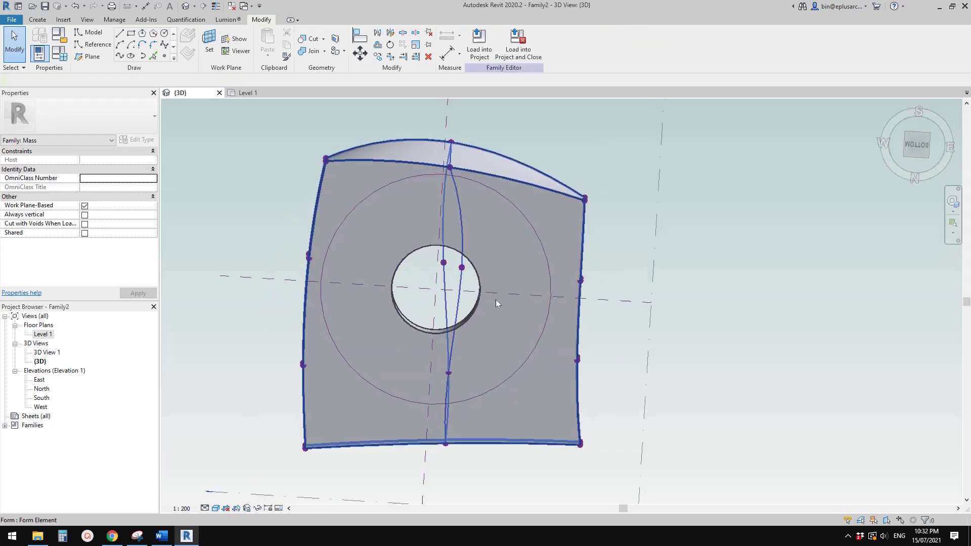
key(s)
key(l)
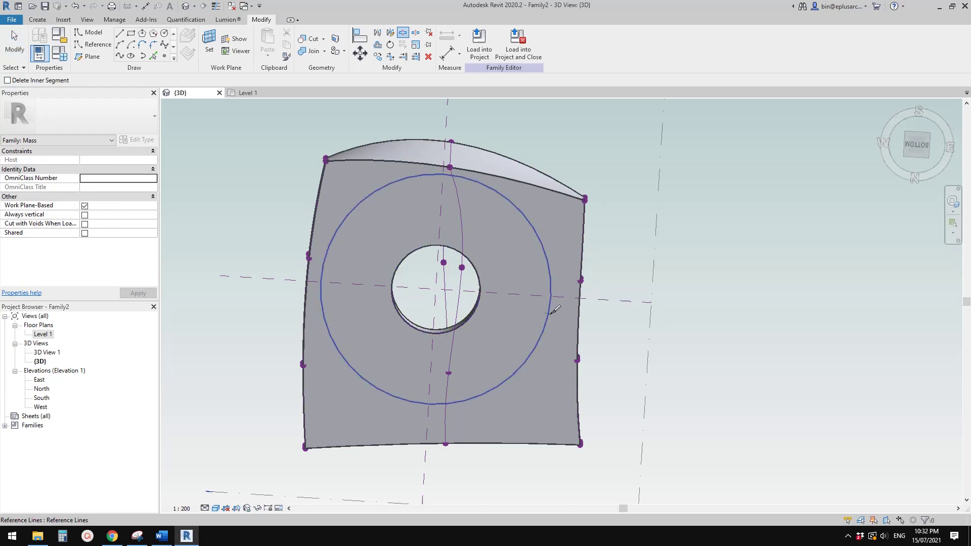
click(550, 267)
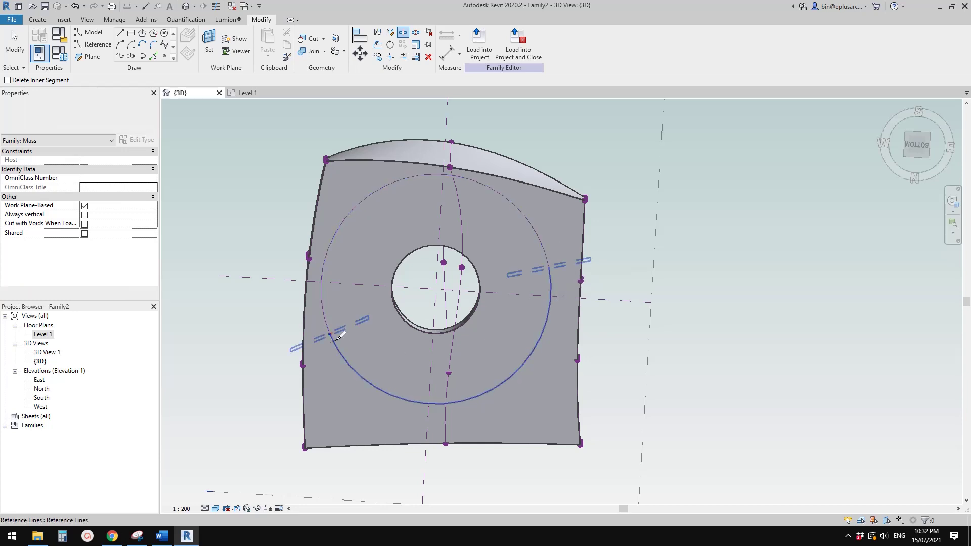
key(Escape)
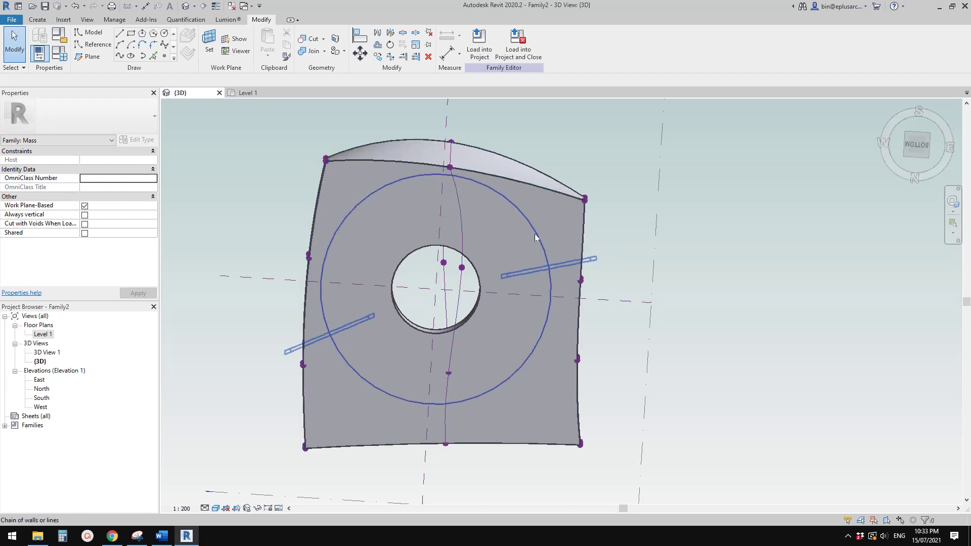
Start new reference lines in the 3D view and set their placement plane to Level : Level 1.
shift+middle_drag(463, 269, 471, 254)
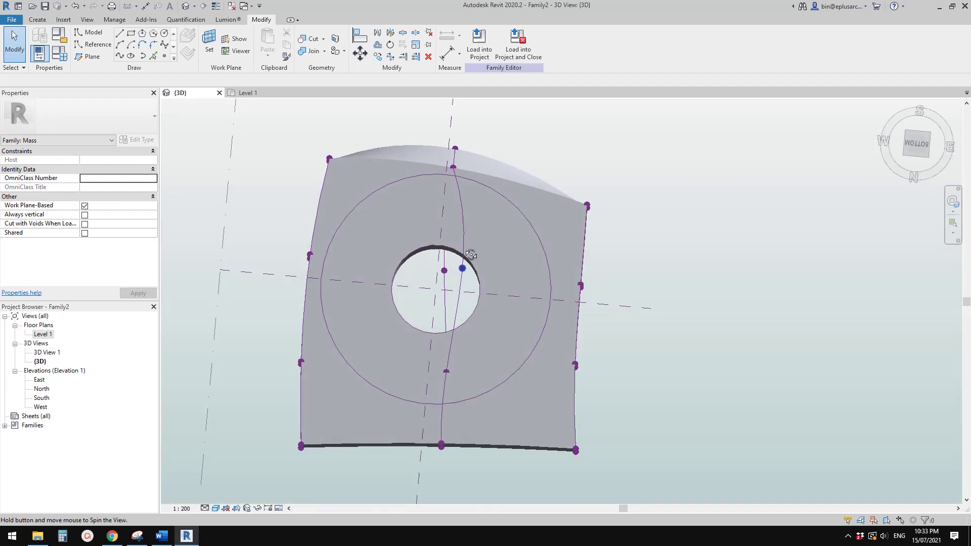
scroll(394, 234, down, 1)
middle_drag(394, 234, 389, 234)
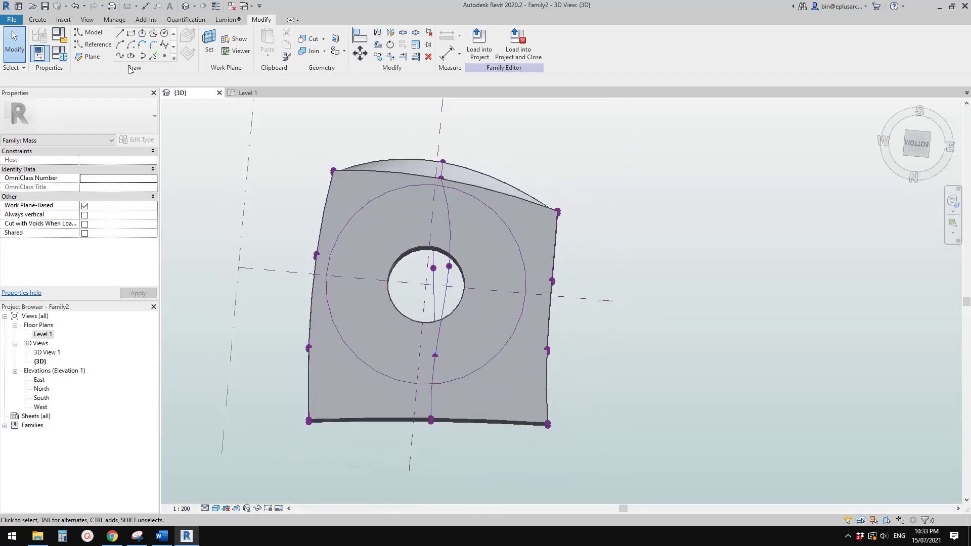
click(95, 46)
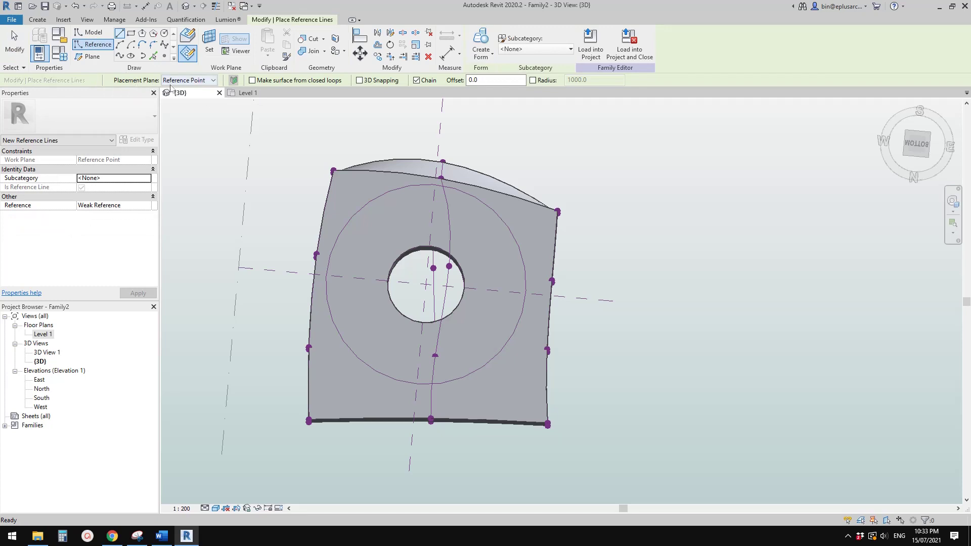
click(186, 56)
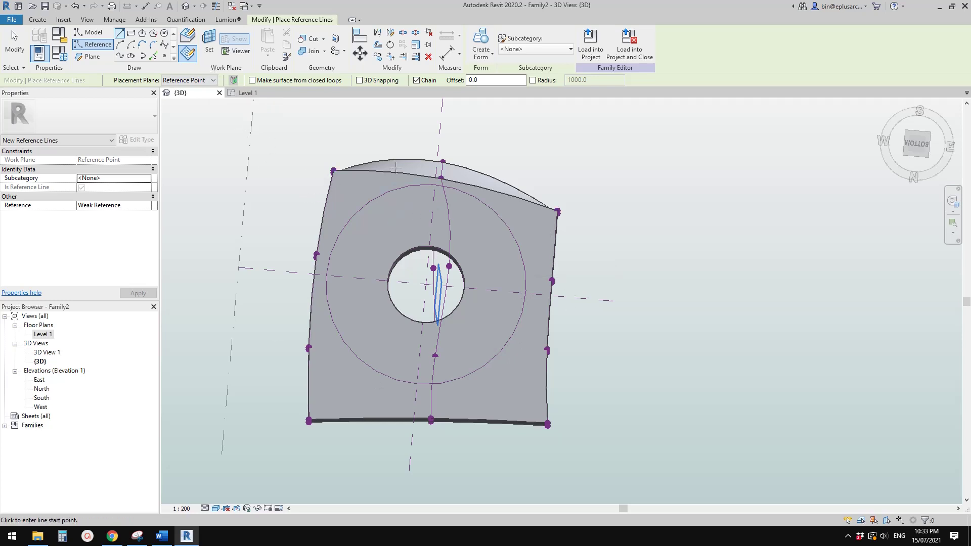
click(212, 52)
click(92, 81)
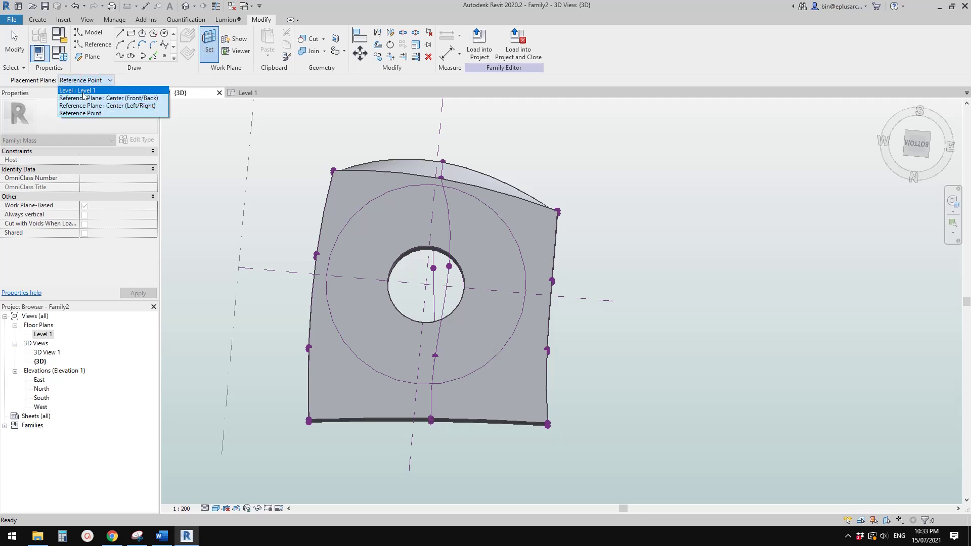
click(93, 91)
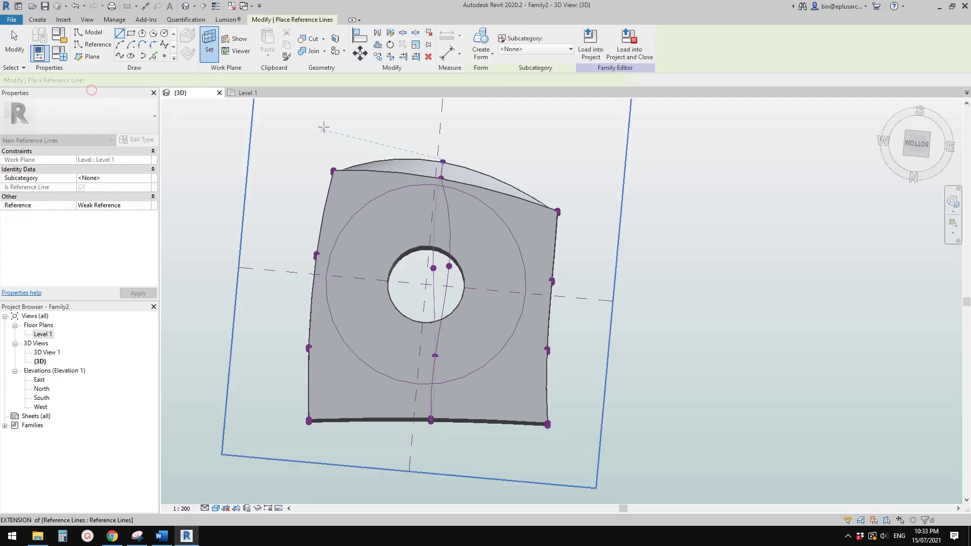
Draw a spline reference line about 235500 mm long around the mass's south side, connecting the circle's two split points on Level 1.
click(93, 44)
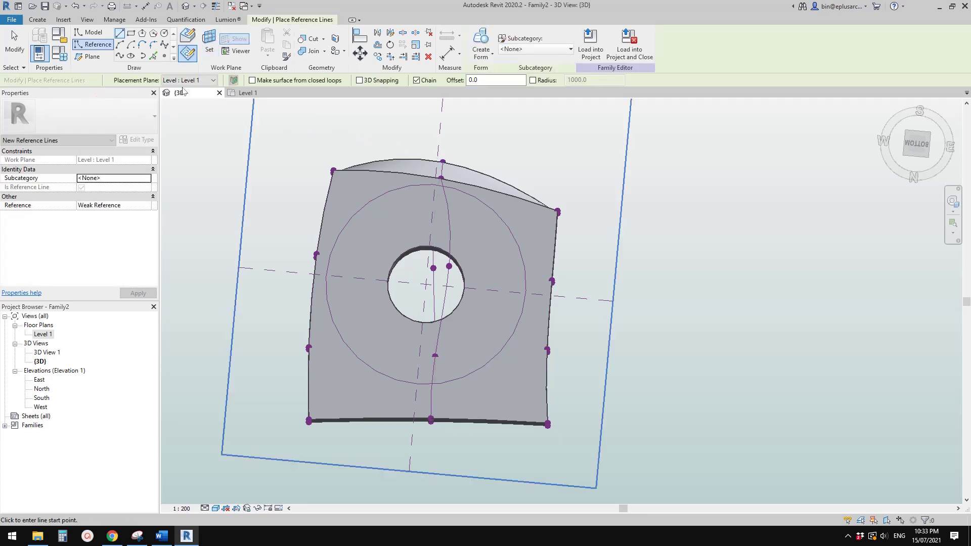
click(119, 56)
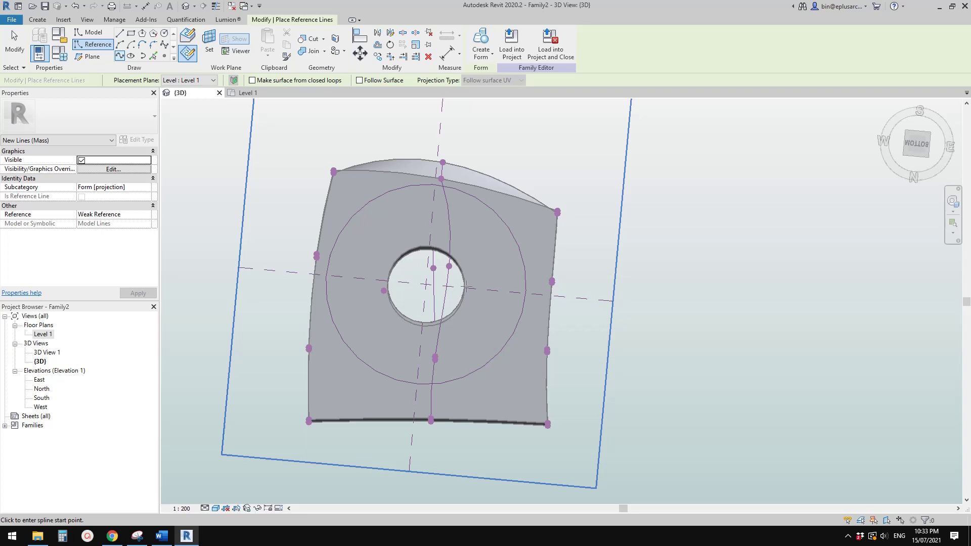
click(332, 320)
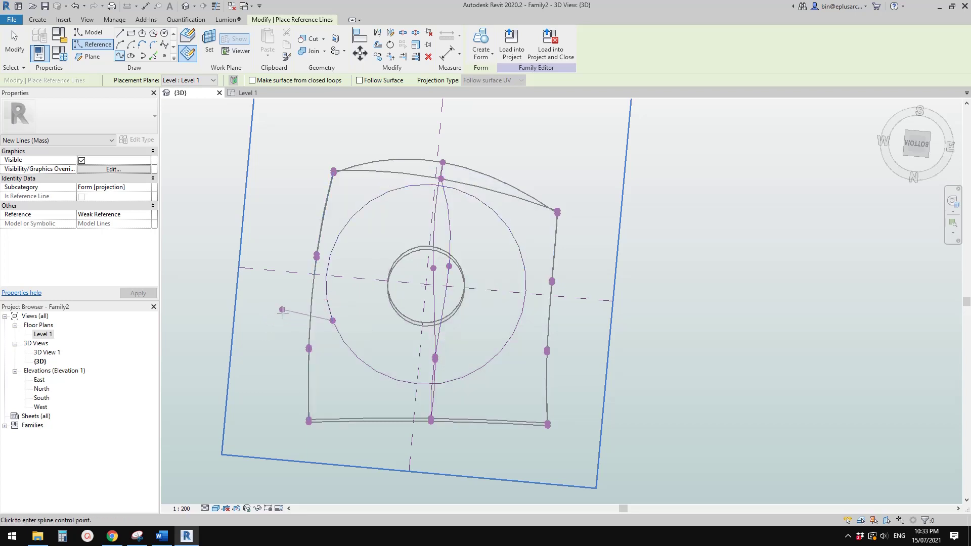
scroll(283, 313, down, 3)
middle_drag(292, 311, 306, 313)
scroll(323, 312, up, 2)
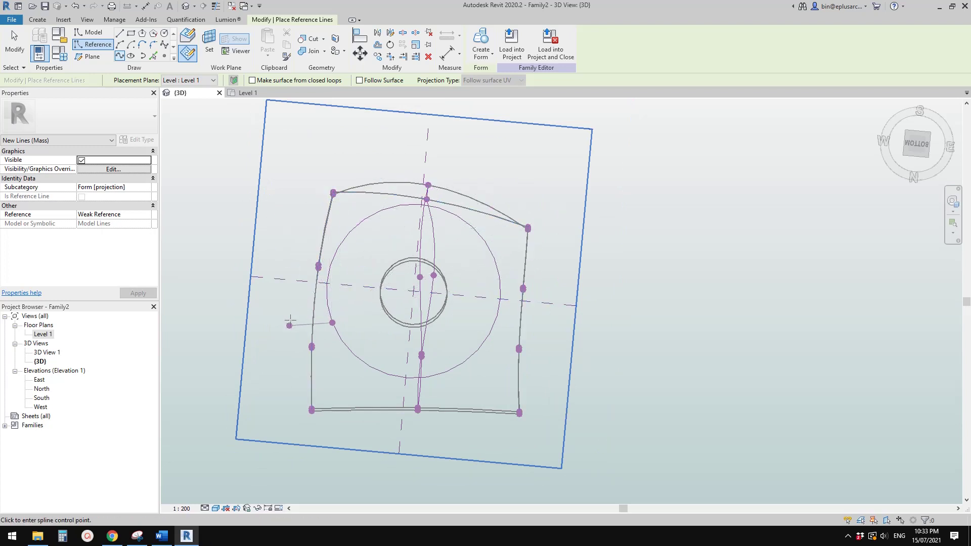
click(277, 333)
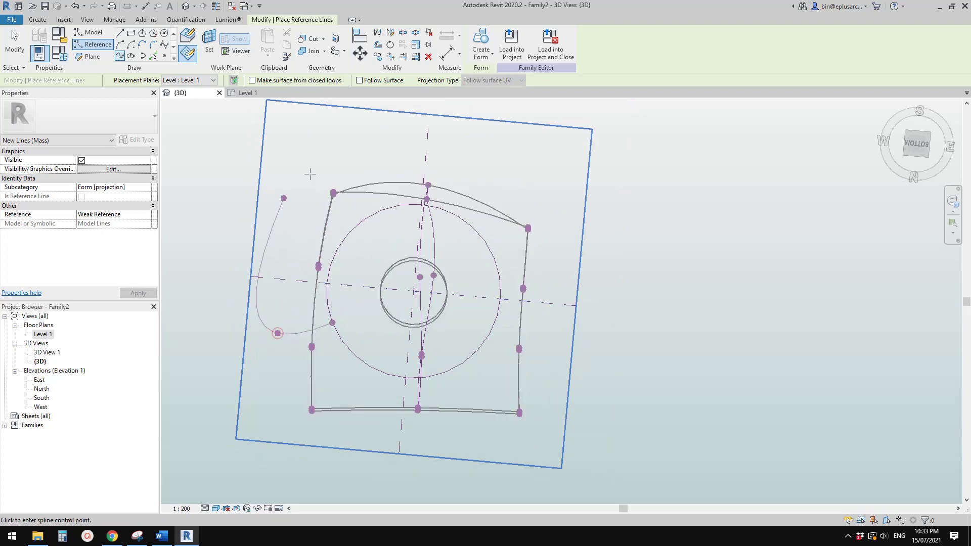
double_click(284, 198)
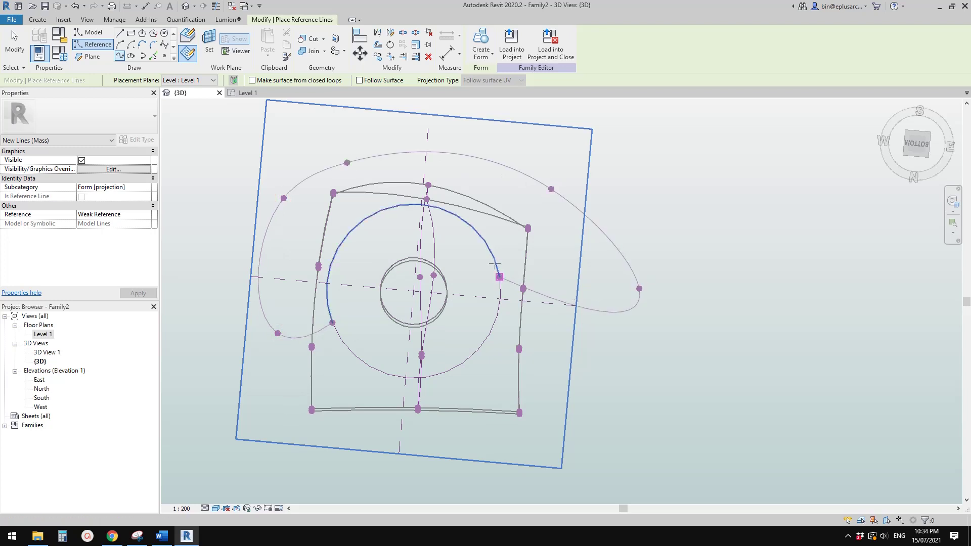
click(499, 277)
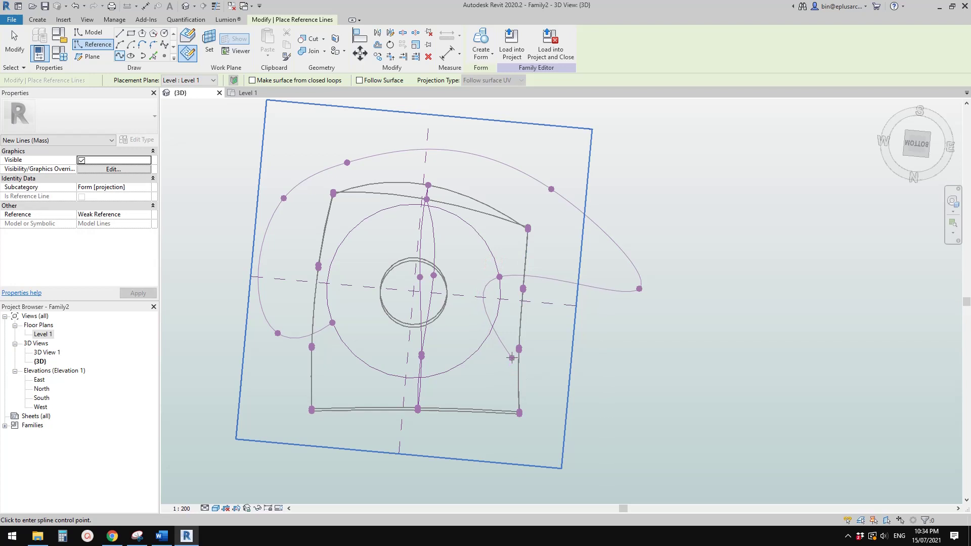
key(Escape)
key(Escape)
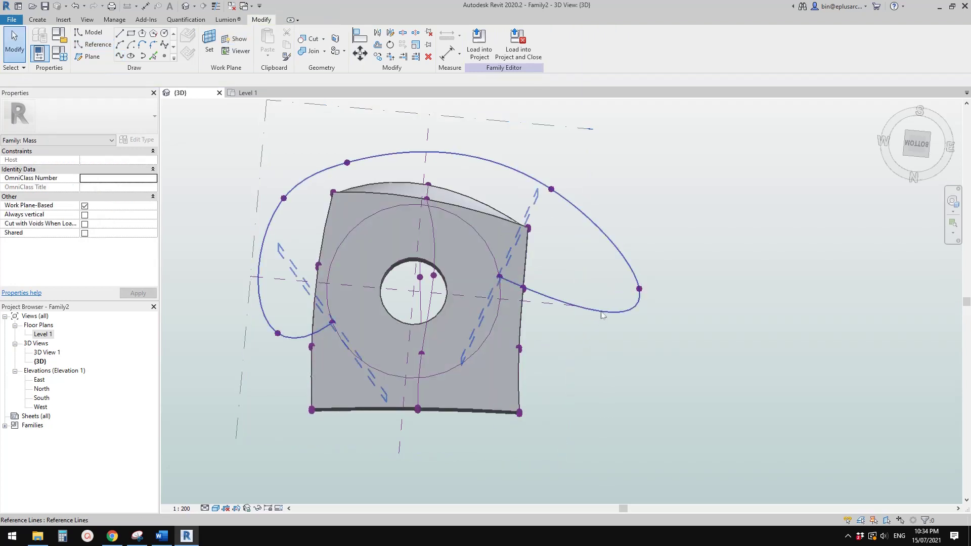
Create an extruded solid form from the outer spline together with the circle's south arc.
click(611, 237)
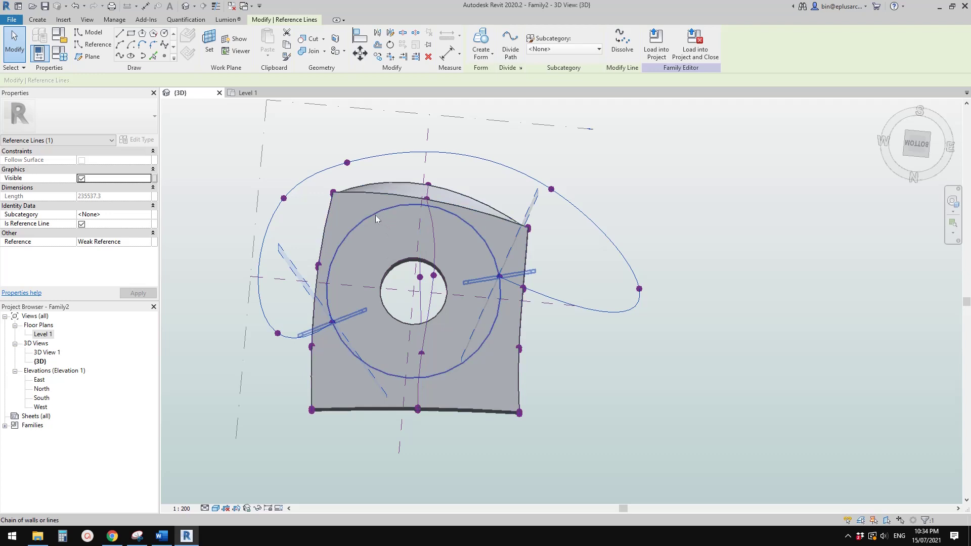
key(Tab)
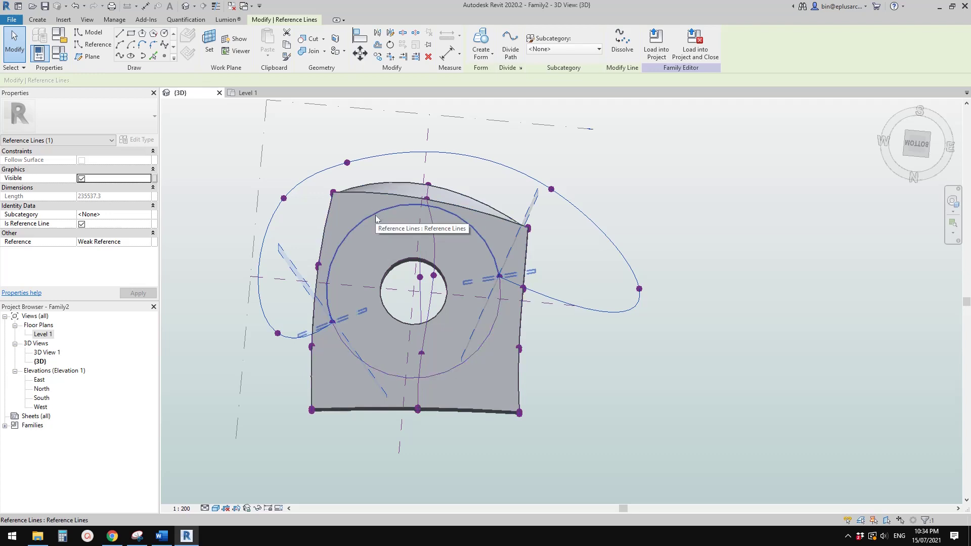
ctrl+click(376, 217)
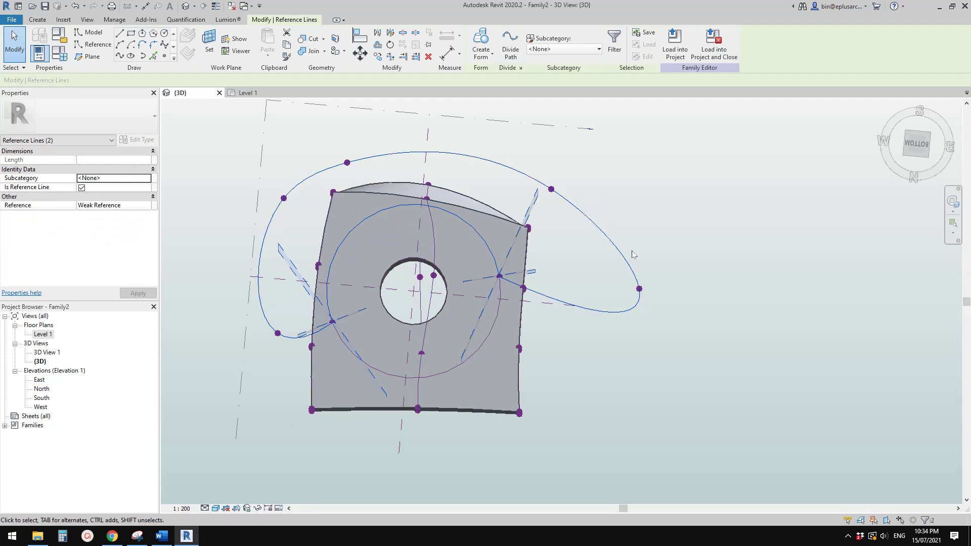
click(477, 49)
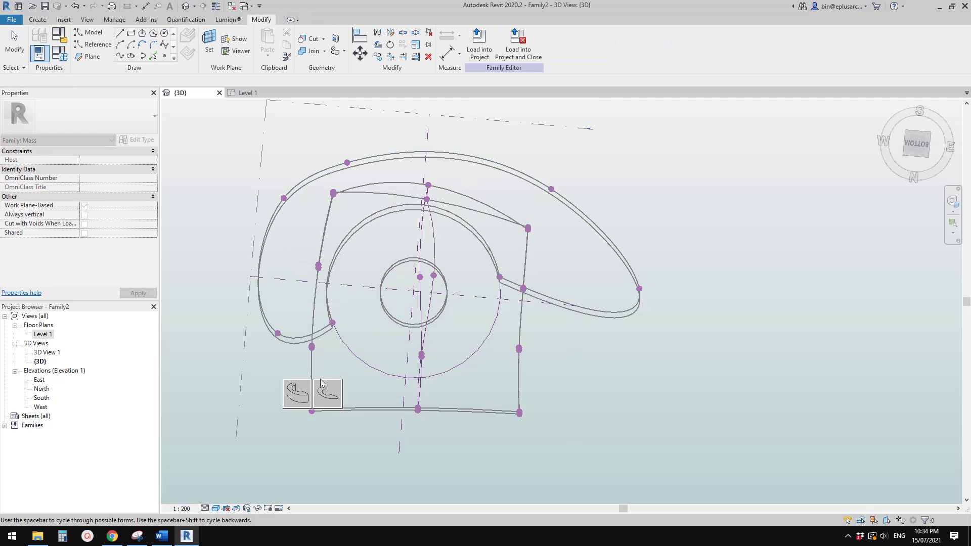
click(304, 394)
scroll(466, 283, down, 3)
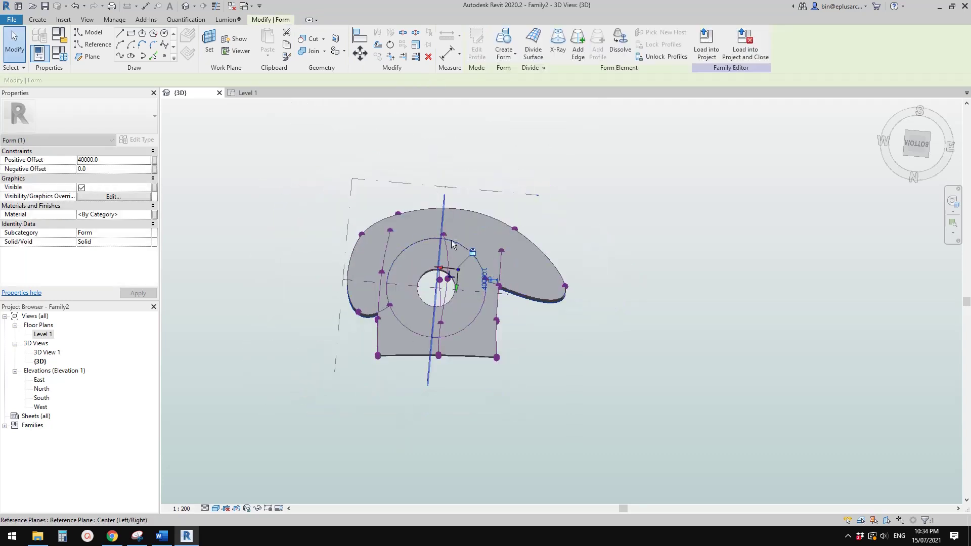
shift+middle_drag(452, 245, 412, 374)
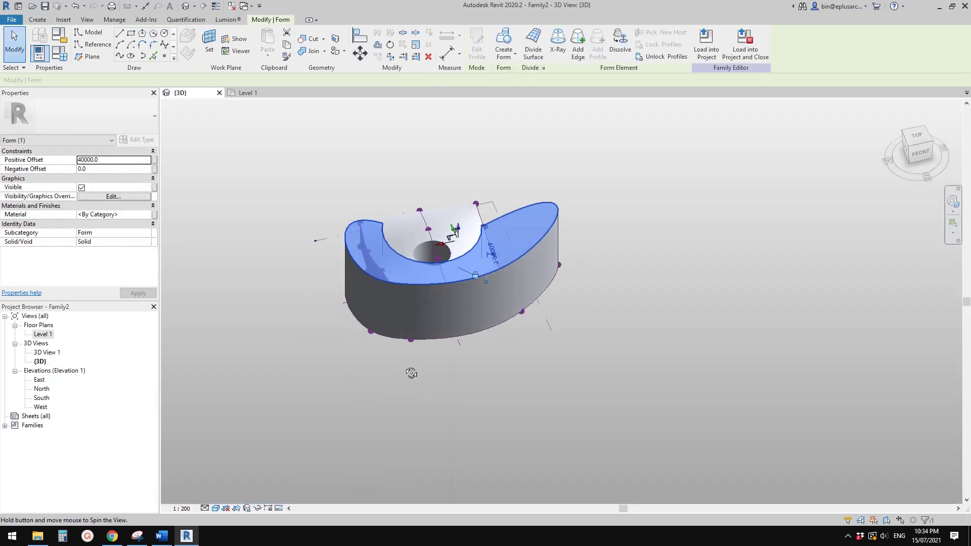
key(Escape)
Change the new crescent-shaped form from Solid to Void so it cuts the mass.
shift+middle_drag(538, 253, 134, 262)
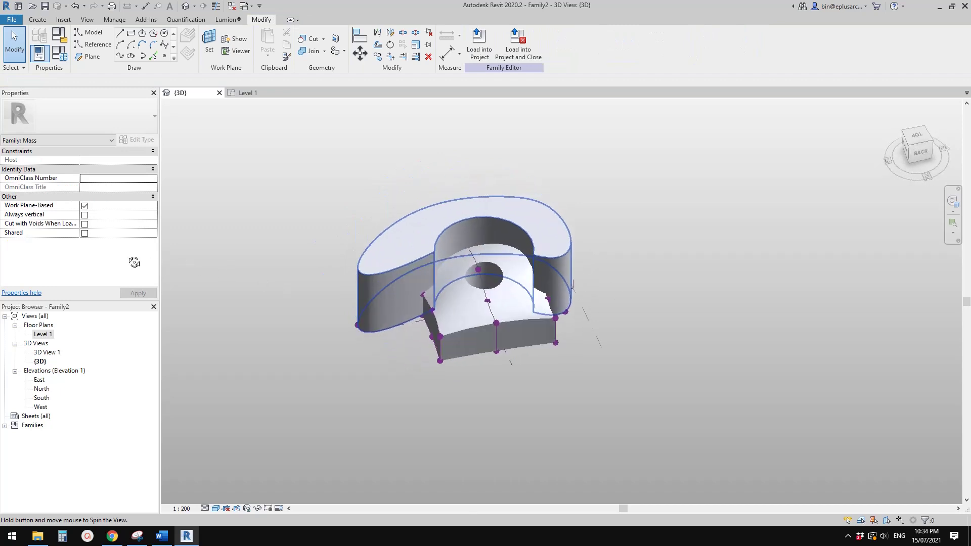
click(391, 292)
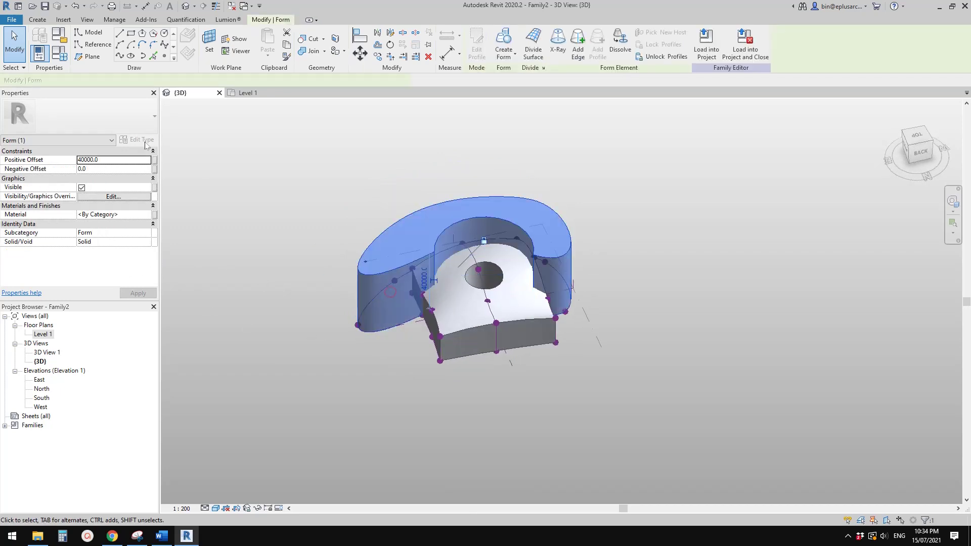
click(146, 242)
click(93, 259)
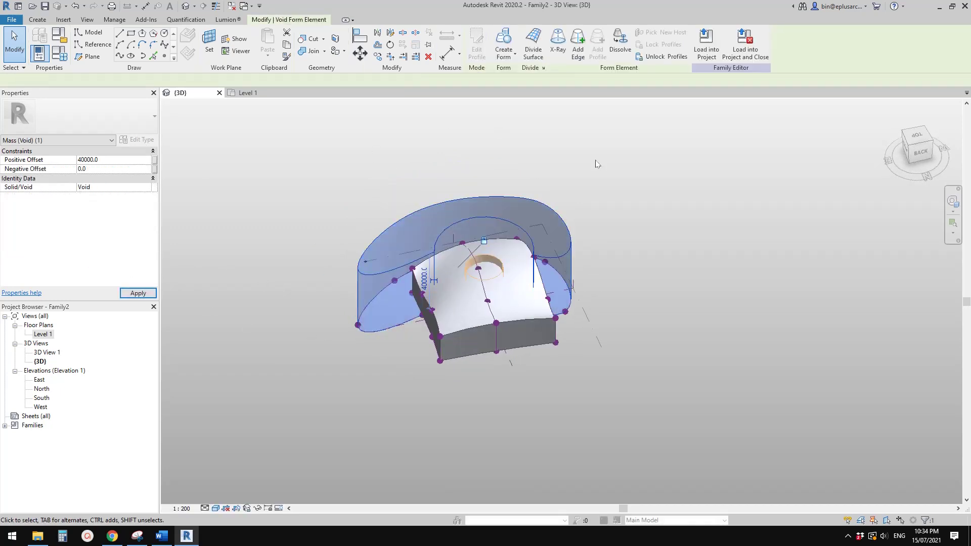
click(679, 211)
Draw a second spline reference line about 259900 mm long around the mass's north side, connecting the same two split points on Level 1.
shift+middle_drag(680, 212, 476, 271)
scroll(446, 361, up, 2)
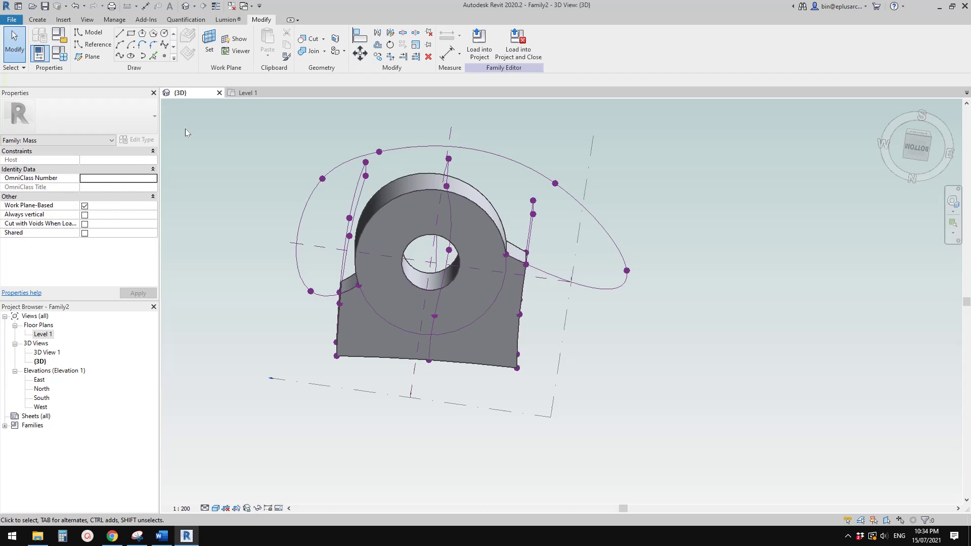
click(94, 45)
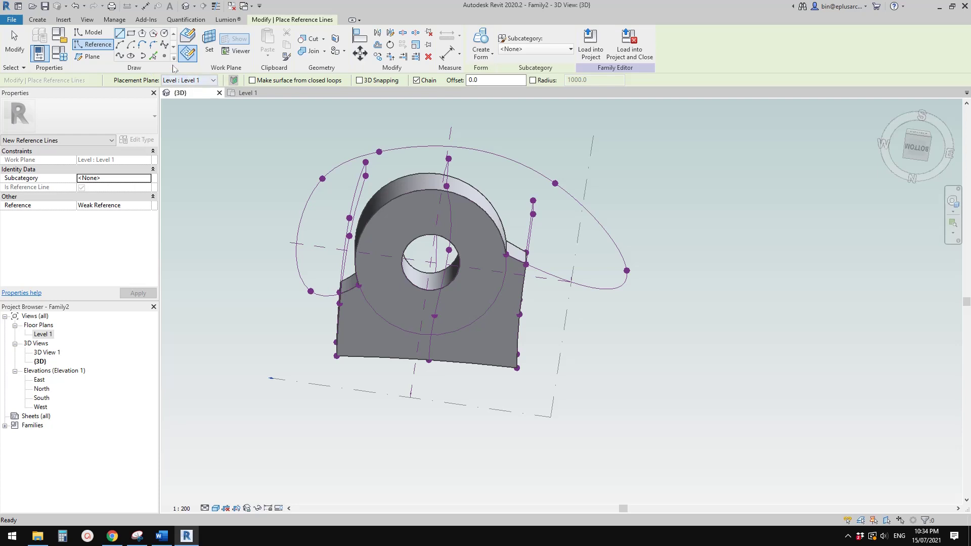
click(120, 56)
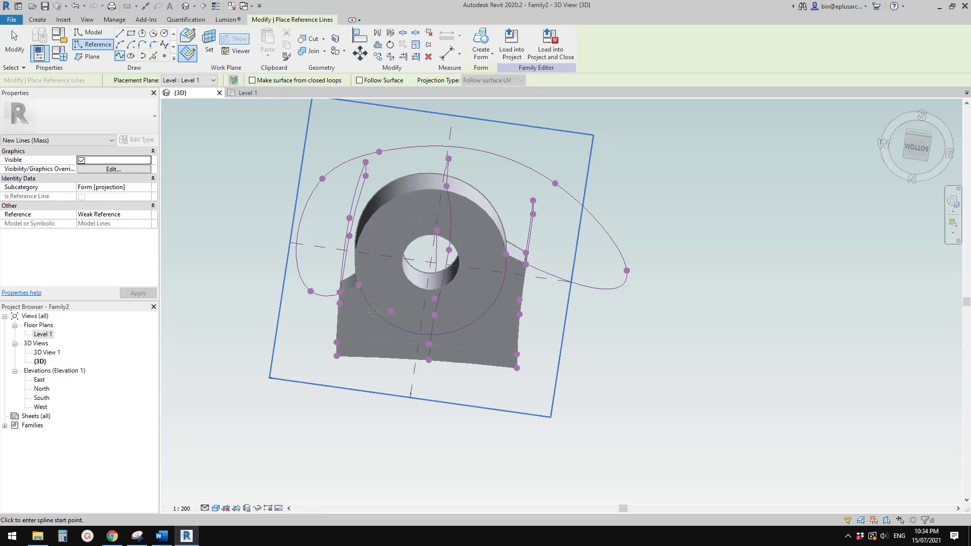
click(371, 307)
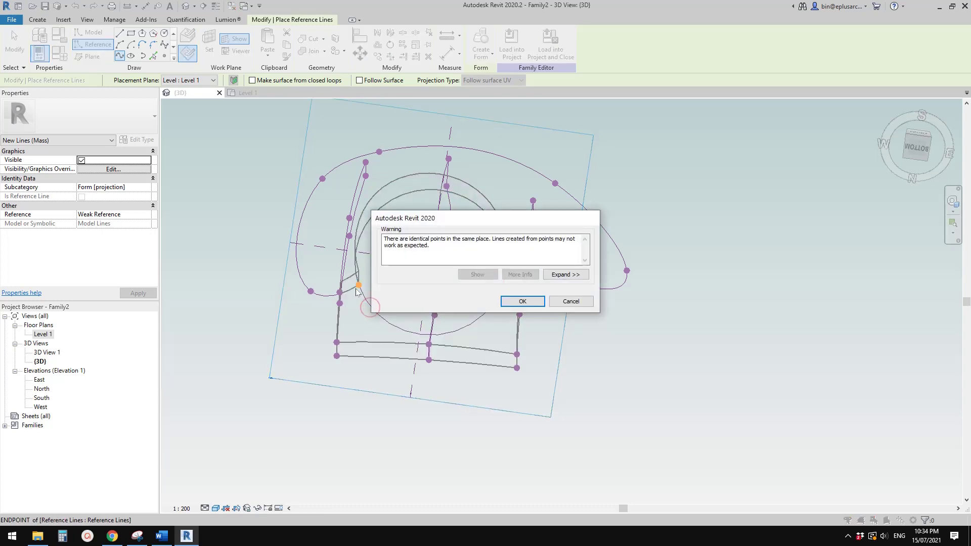
click(524, 300)
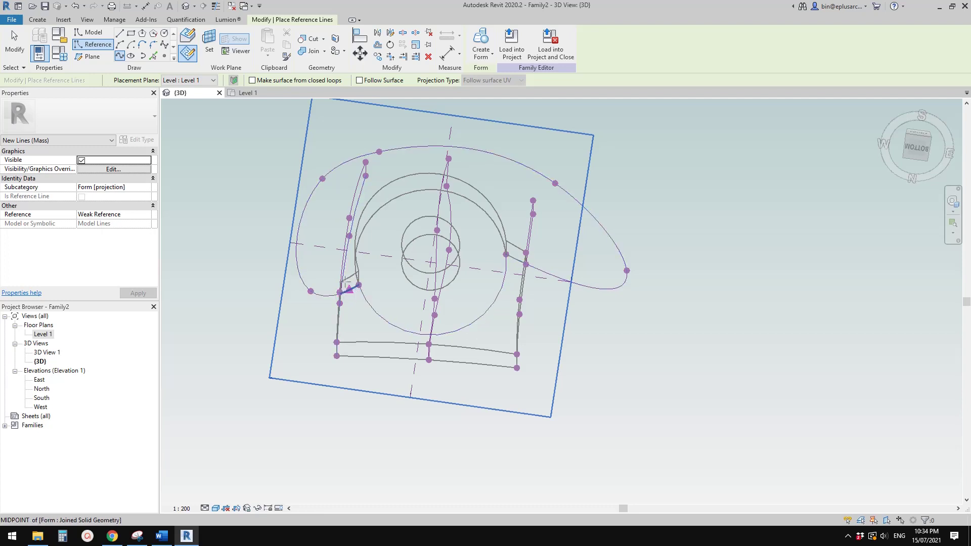
click(323, 263)
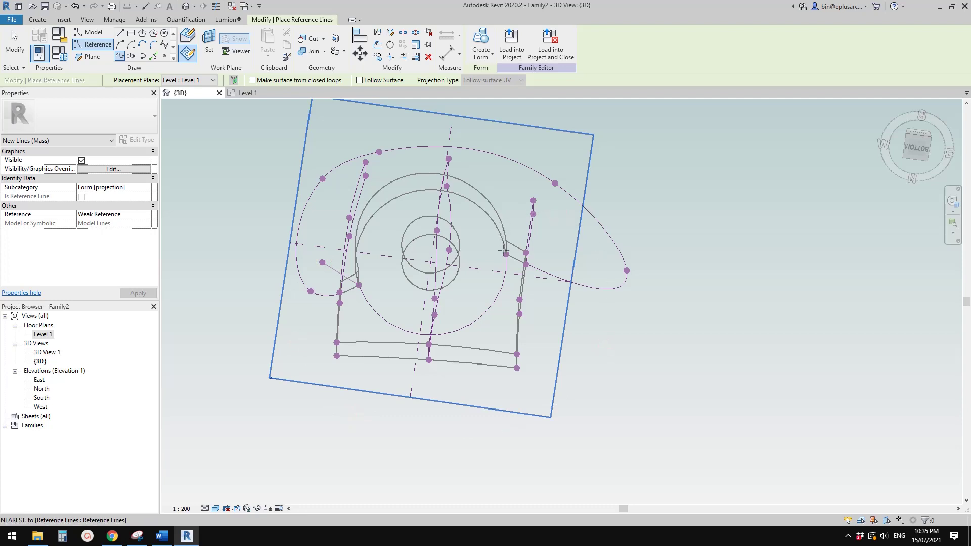
click(506, 254)
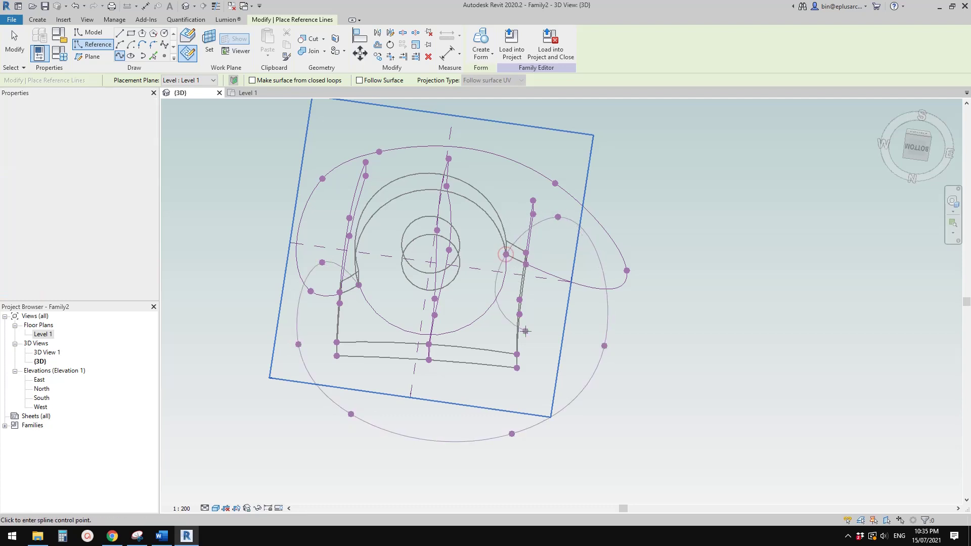
key(Escape)
key(Escape)
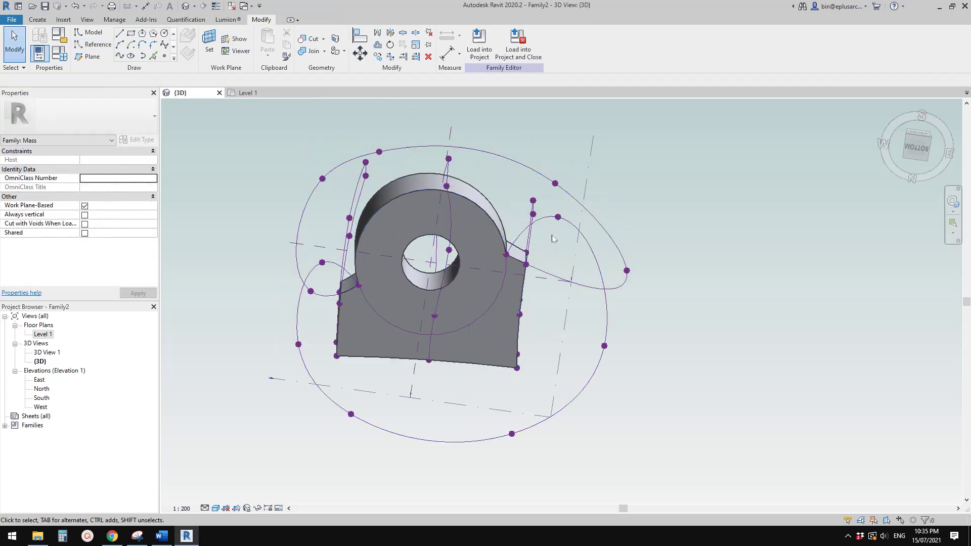
Create an extruded solid form from the second spline together with the circle's remaining north arc.
click(589, 246)
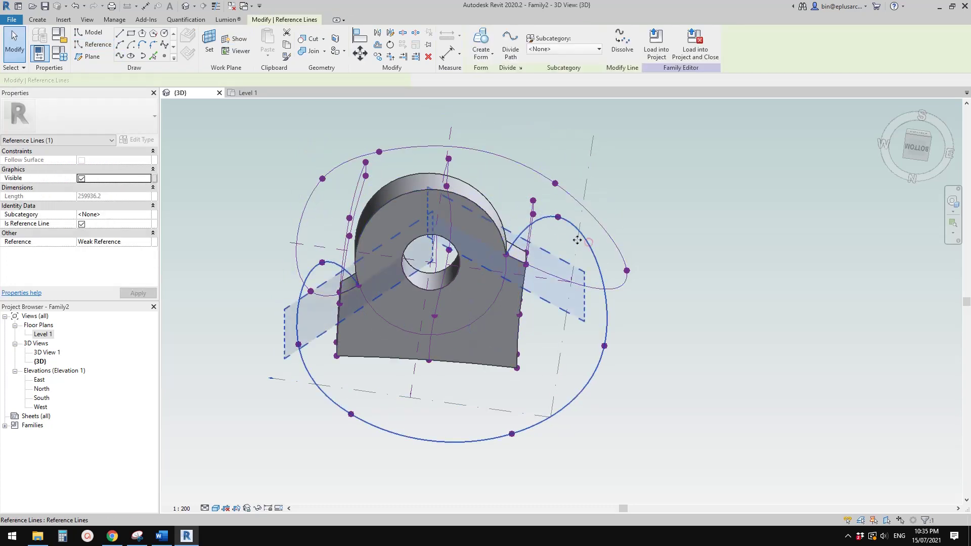
ctrl+click(490, 310)
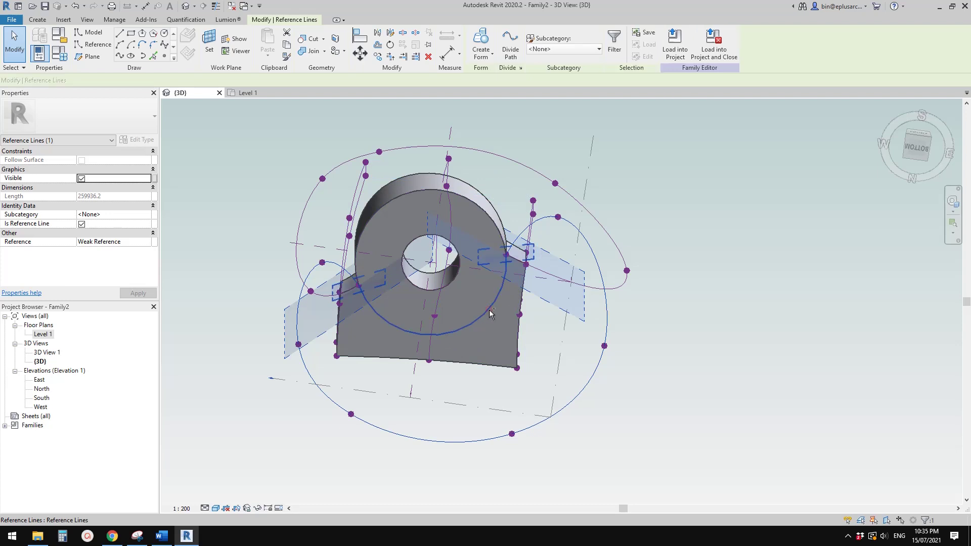
click(485, 45)
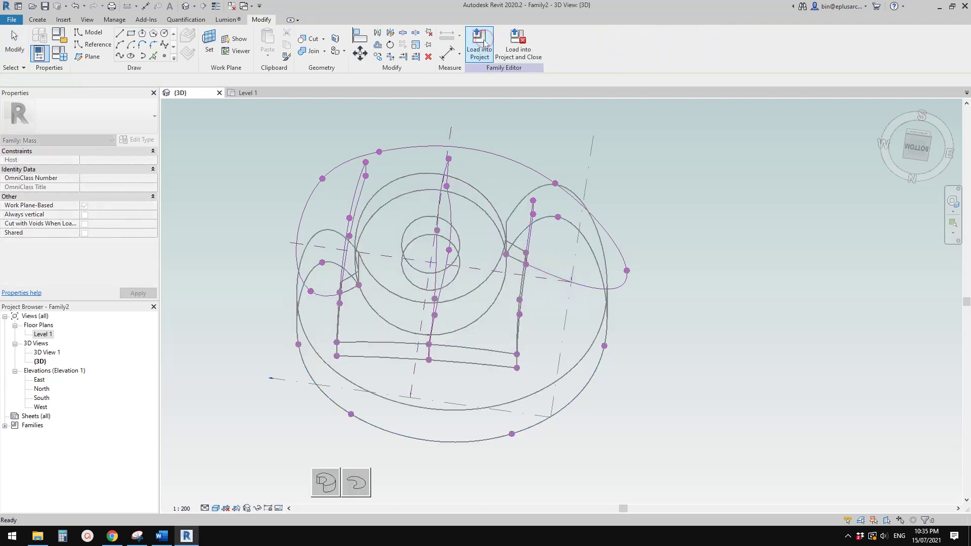
click(328, 472)
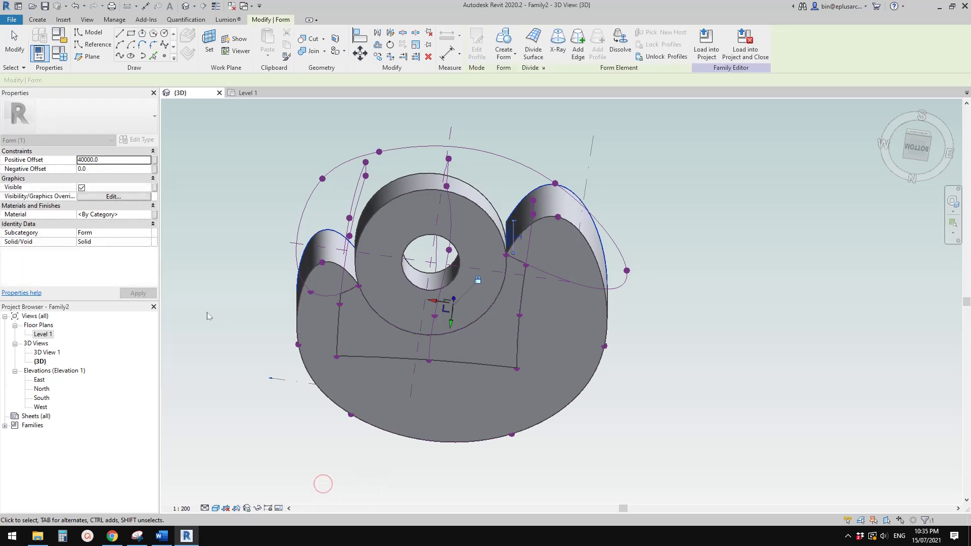
Change the second outer form to Void so the mass is trimmed to the circle's outline.
click(124, 242)
click(122, 259)
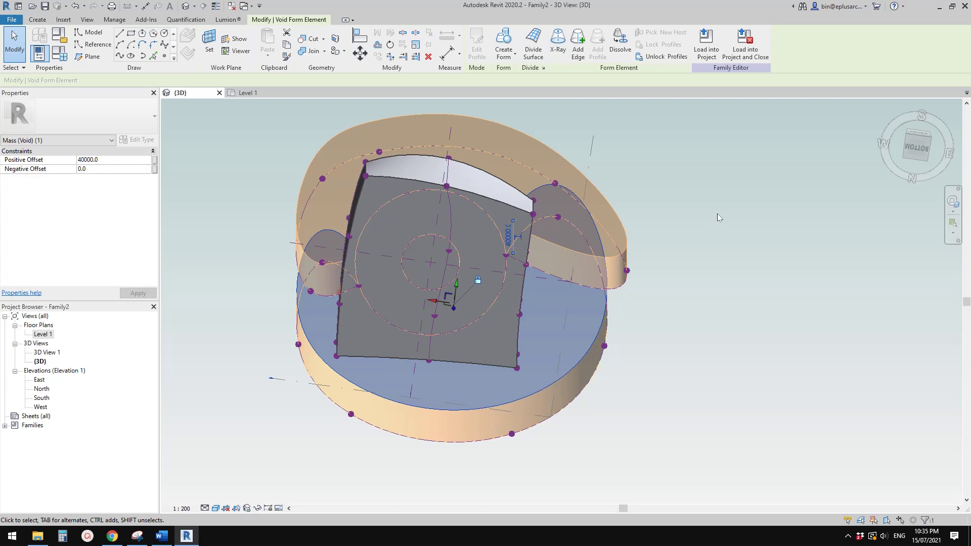
click(703, 208)
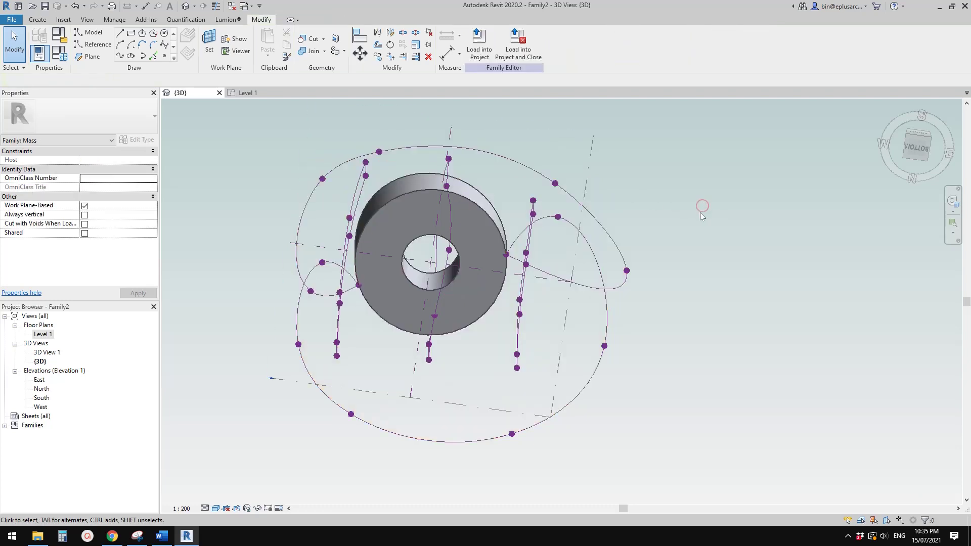
Lower a reference point on the upper spline of the side profile to reshape the mass's top surface.
shift+middle_drag(700, 213, 503, 256)
click(441, 245)
key(Escape)
scroll(538, 280, down, 2)
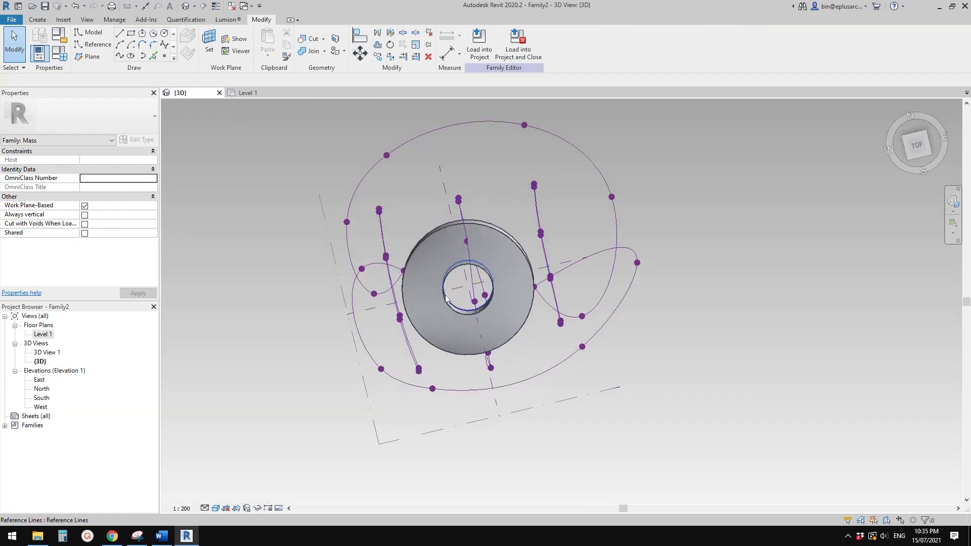
shift+middle_drag(494, 288, 655, 258)
click(653, 279)
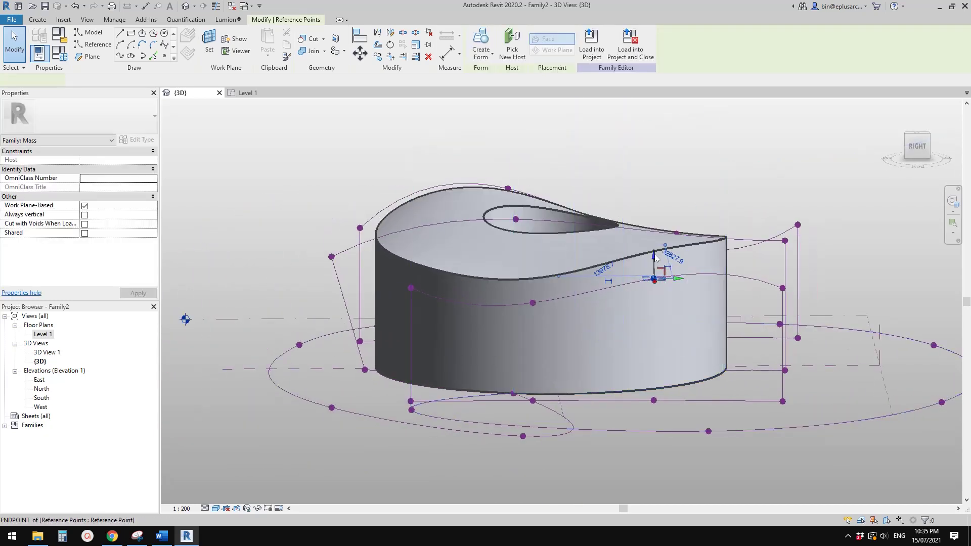
drag(655, 281, 655, 307)
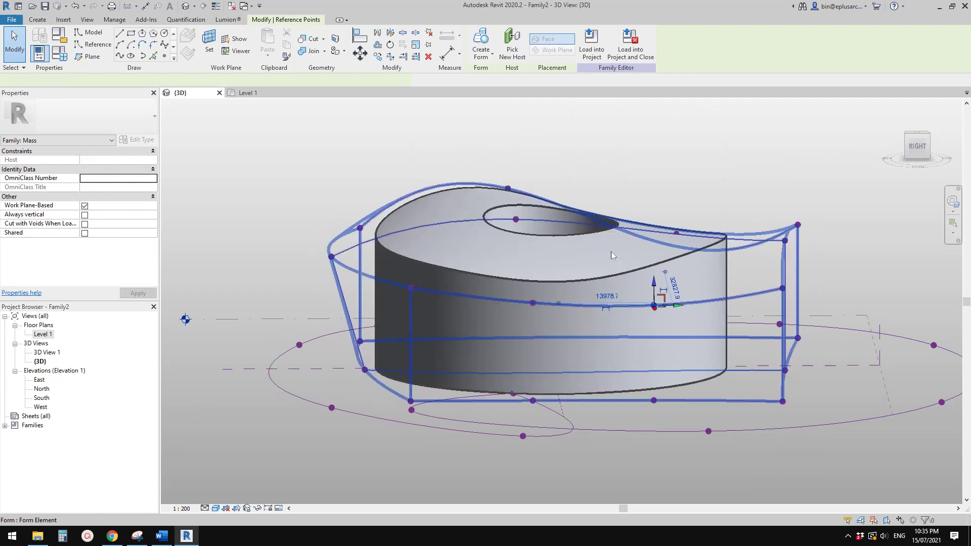
Flatten the upper spline of the left-side profile by lowering its high point and raising its low point.
shift+middle_drag(502, 275, 547, 276)
click(545, 274)
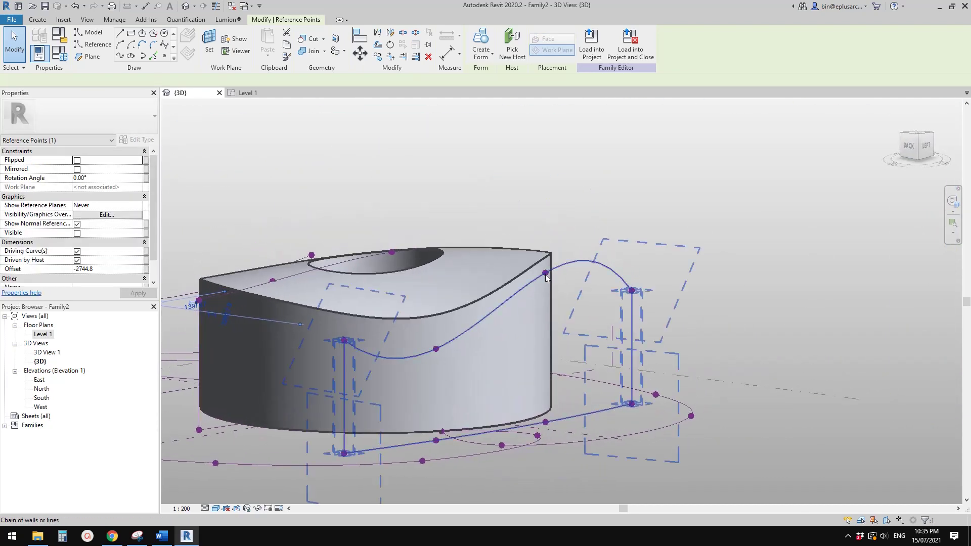
click(547, 275)
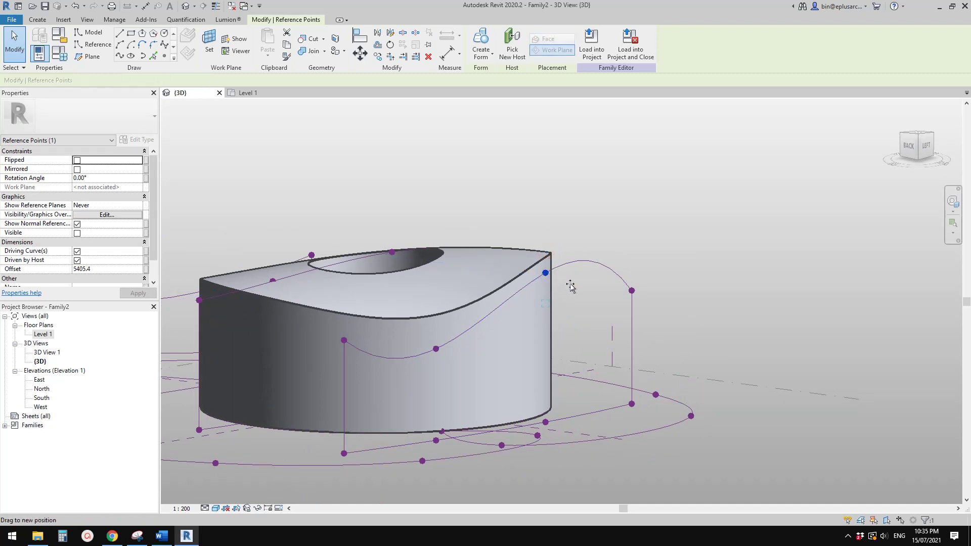
drag(570, 286, 570, 286)
click(437, 350)
drag(438, 325, 438, 314)
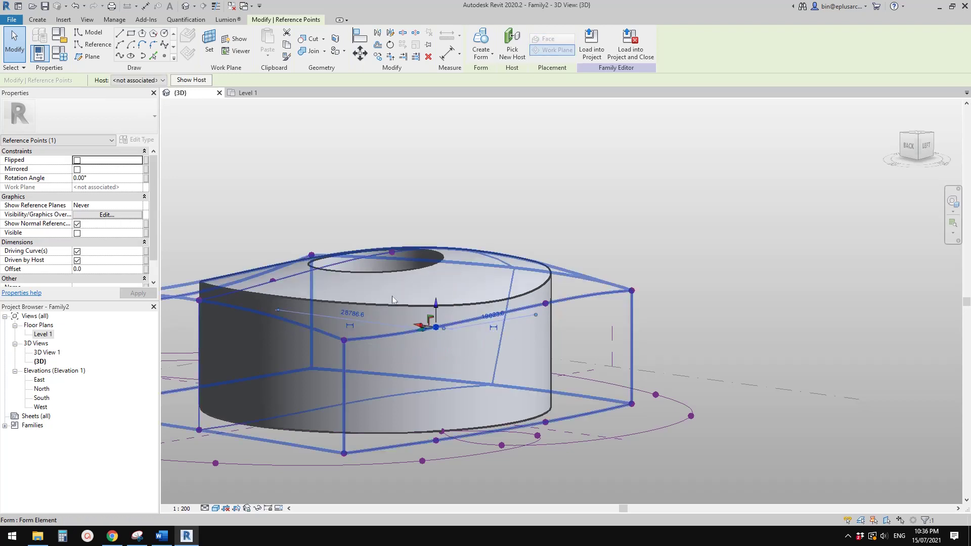
Lower the reference point near the back end of the left-side profile's upper spline to an offset of about -4142.
shift+middle_drag(427, 321, 585, 300)
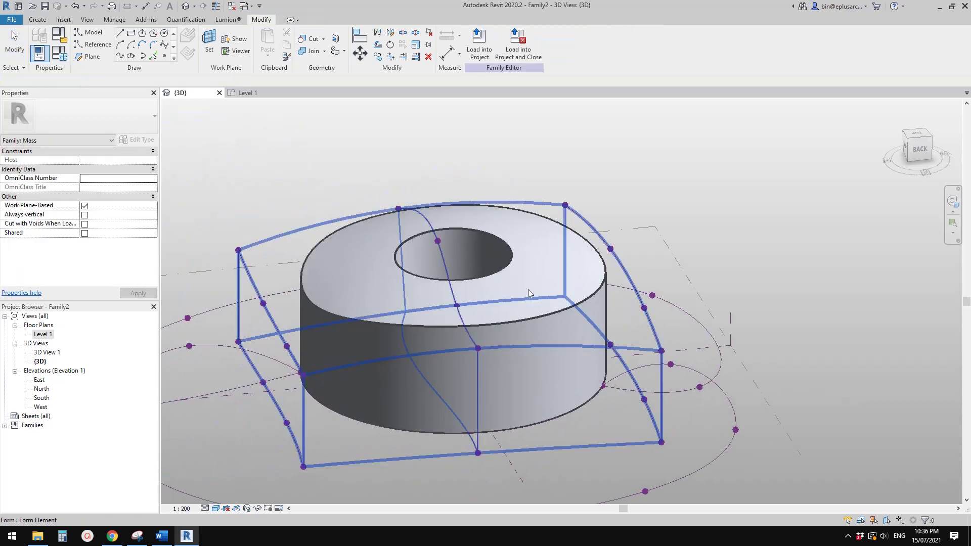
scroll(527, 293, down, 1)
shift+middle_drag(526, 293, 509, 238)
scroll(476, 291, up, 1)
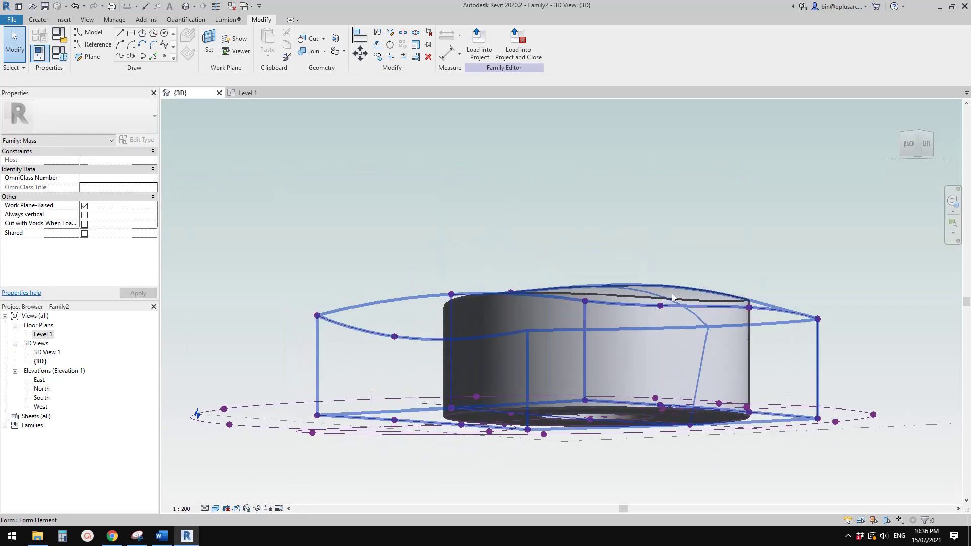
middle_drag(639, 284, 619, 335)
key(Tab)
click(619, 335)
click(622, 333)
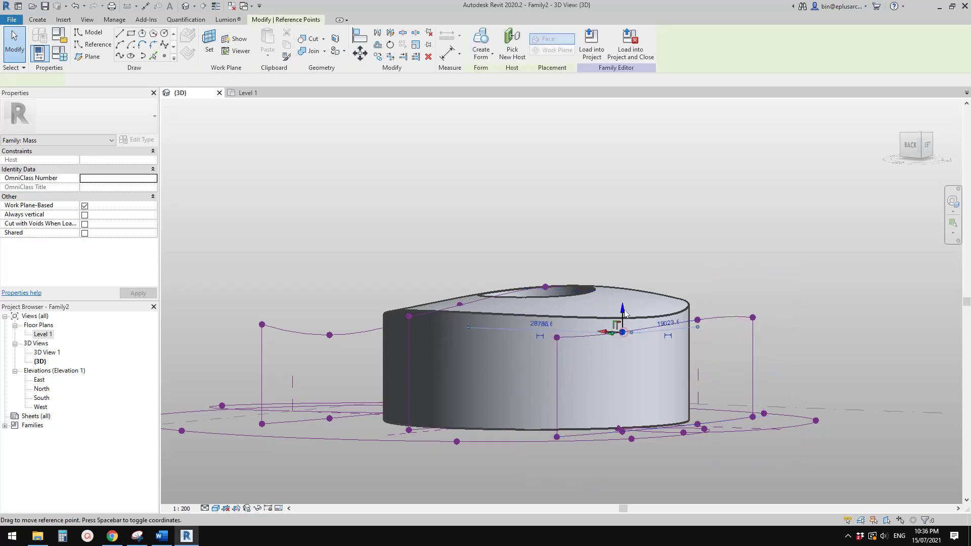
drag(636, 328, 636, 330)
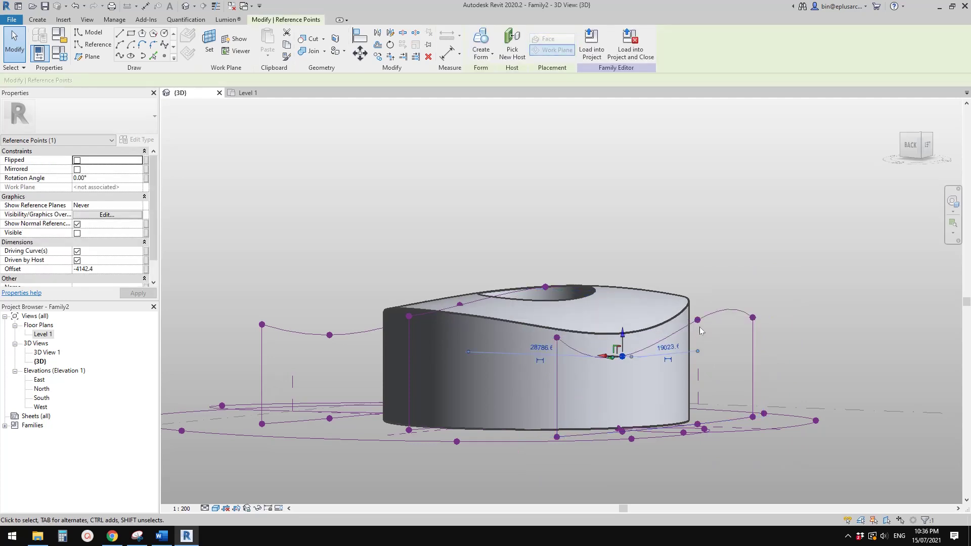
On the middle profile's upper spline, raise the point inside the hole and lower the other point to an offset of about -1200.
key(Tab)
click(703, 319)
scroll(703, 319, down, 1)
shift+middle_drag(703, 319, 621, 324)
middle_drag(621, 324, 499, 326)
middle_drag(498, 326, 572, 328)
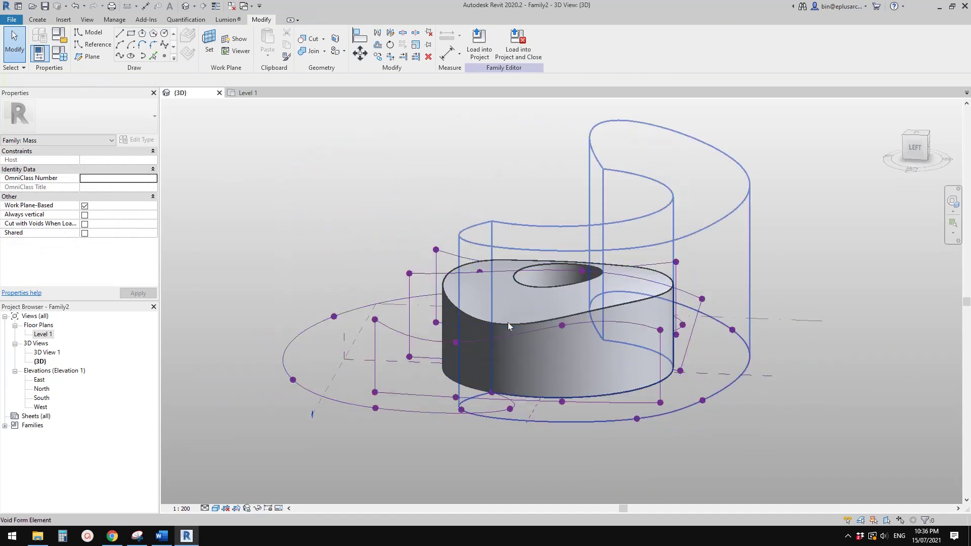
click(563, 328)
shift+middle_drag(563, 327, 510, 351)
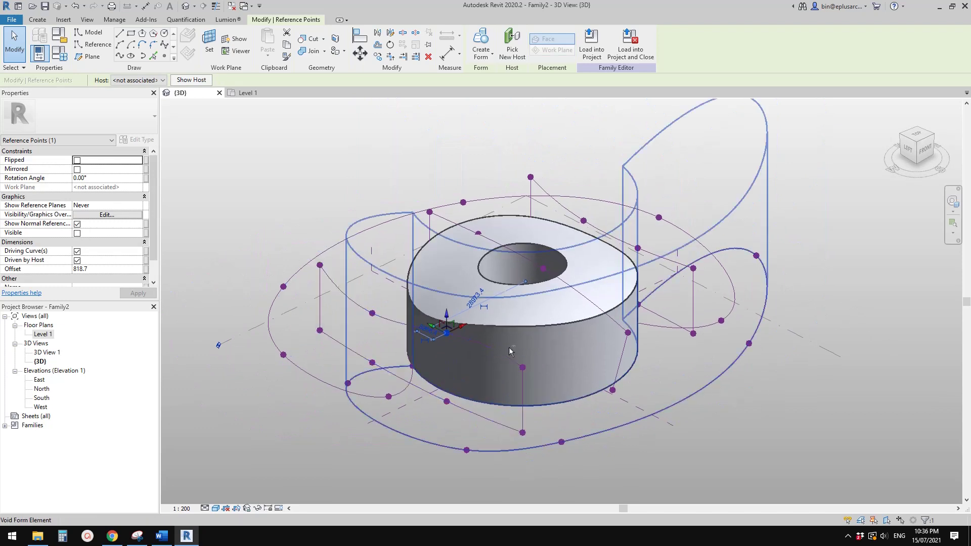
click(544, 274)
shift+middle_drag(545, 273, 545, 251)
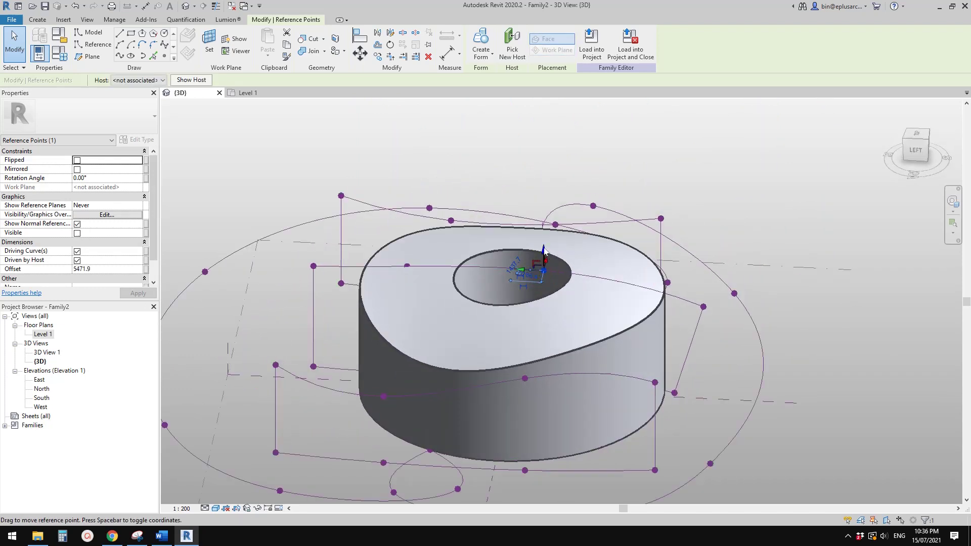
click(408, 266)
drag(407, 249, 446, 285)
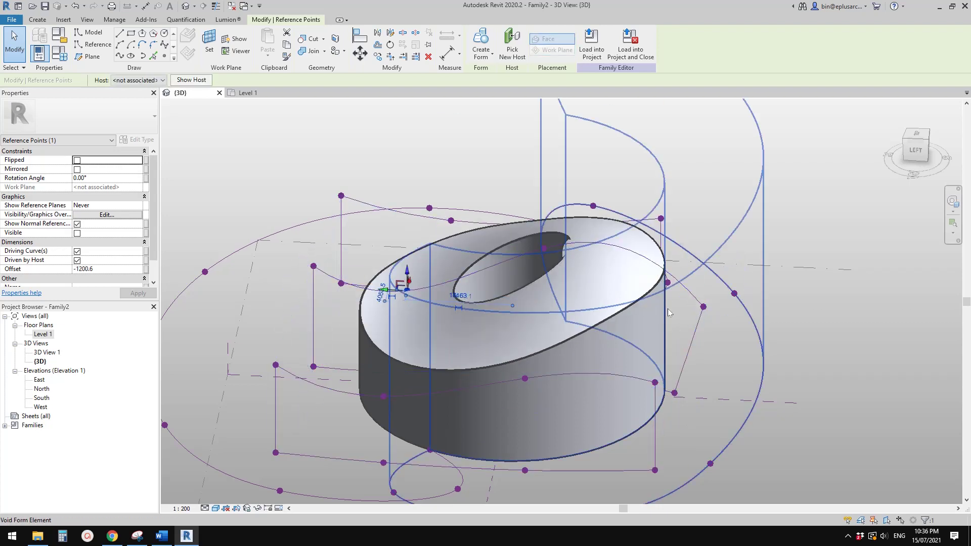
Set the Positive Offset of the cylindrical void that cuts the central hole to 40000.
click(378, 289)
scroll(378, 289, down, 2)
middle_drag(378, 288, 555, 308)
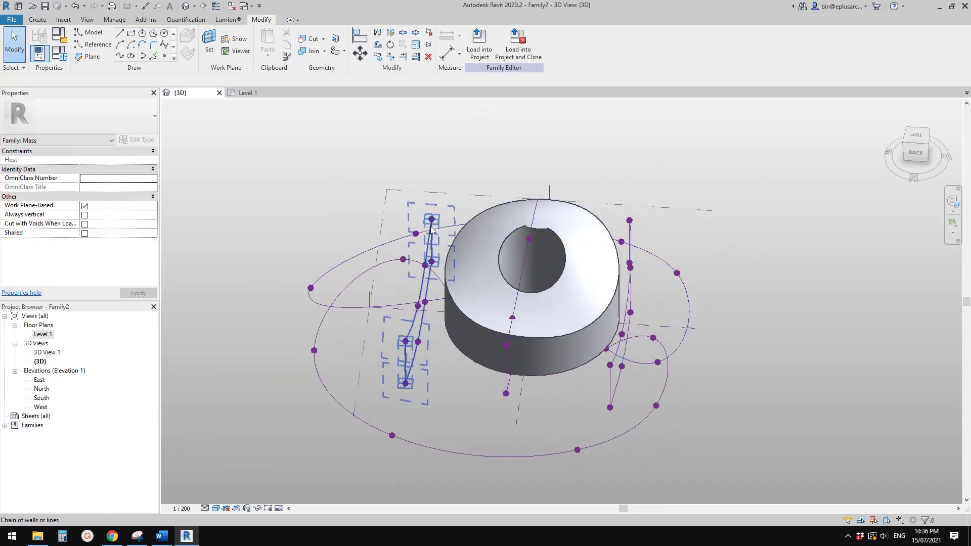
scroll(643, 289, up, 2)
shift+middle_drag(639, 295, 582, 301)
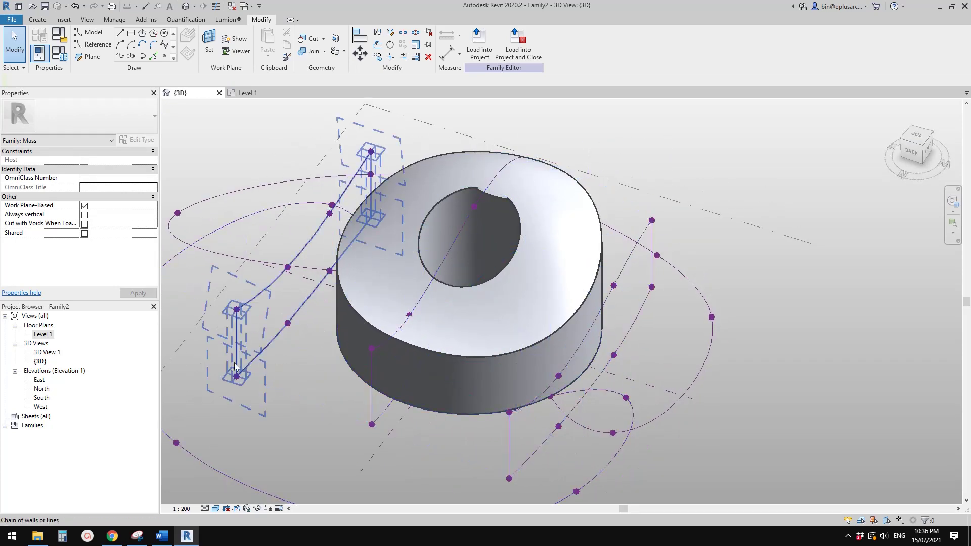
shift+middle_drag(516, 450, 536, 240)
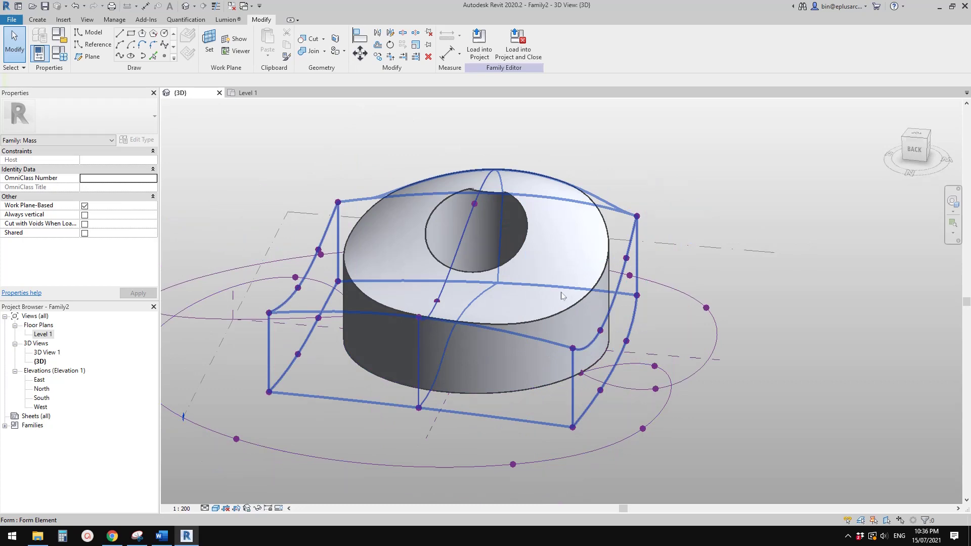
shift+middle_drag(562, 296, 488, 188)
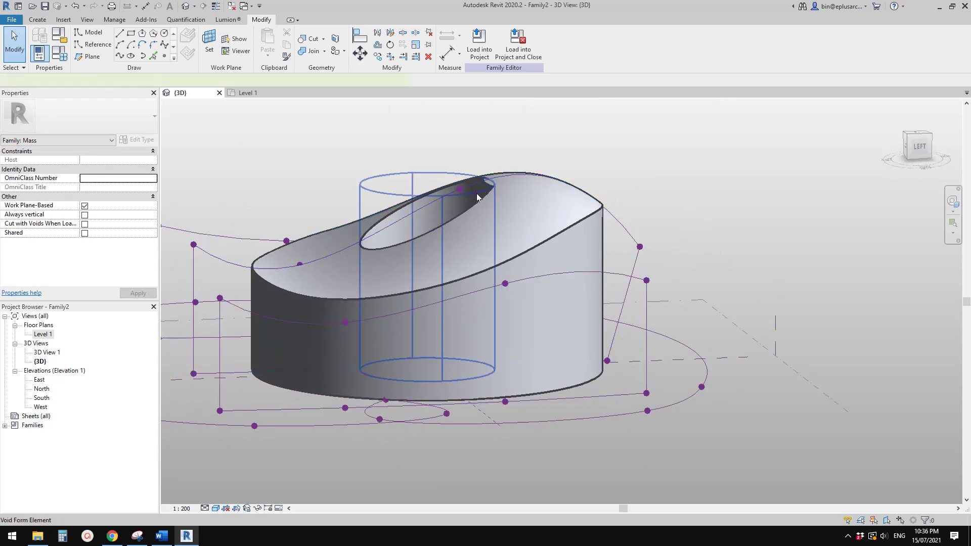
click(477, 197)
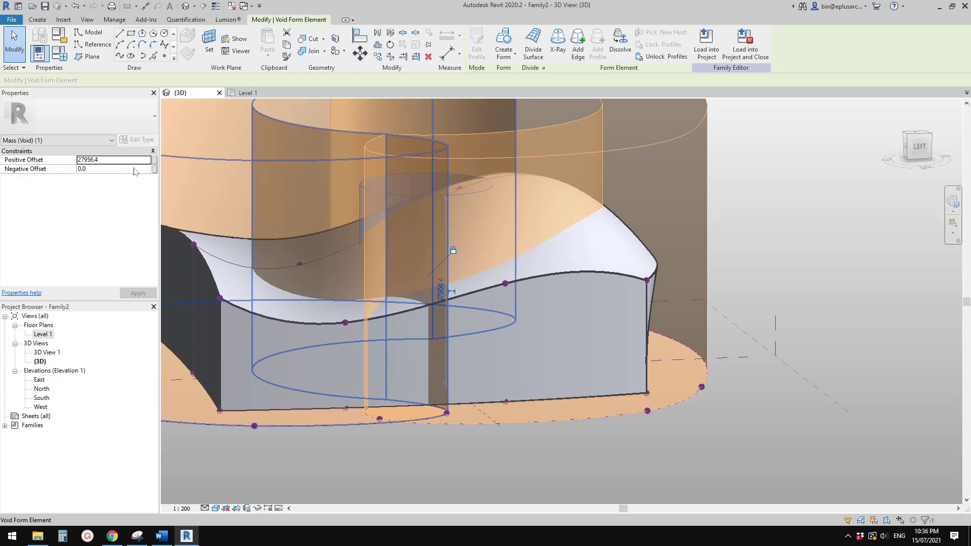
click(86, 161)
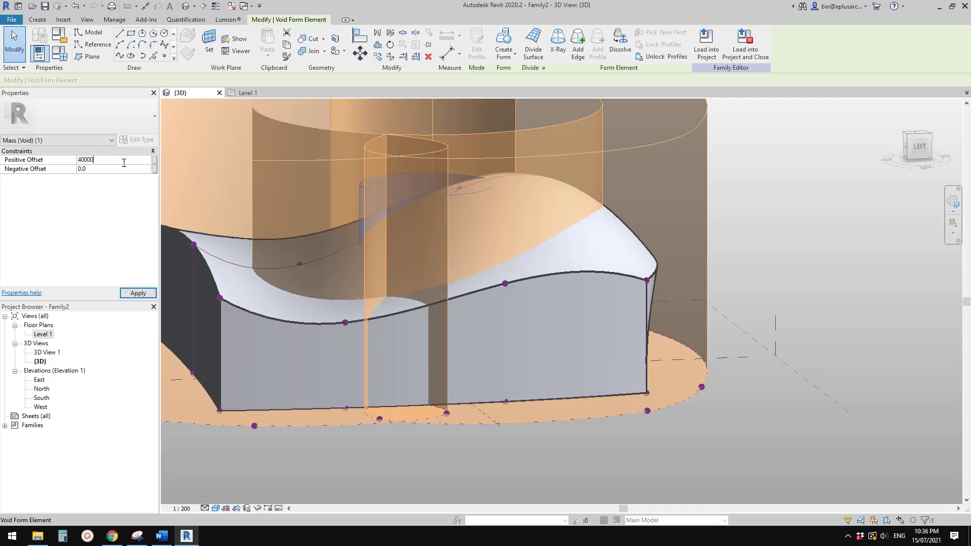
text(40000)
click(822, 217)
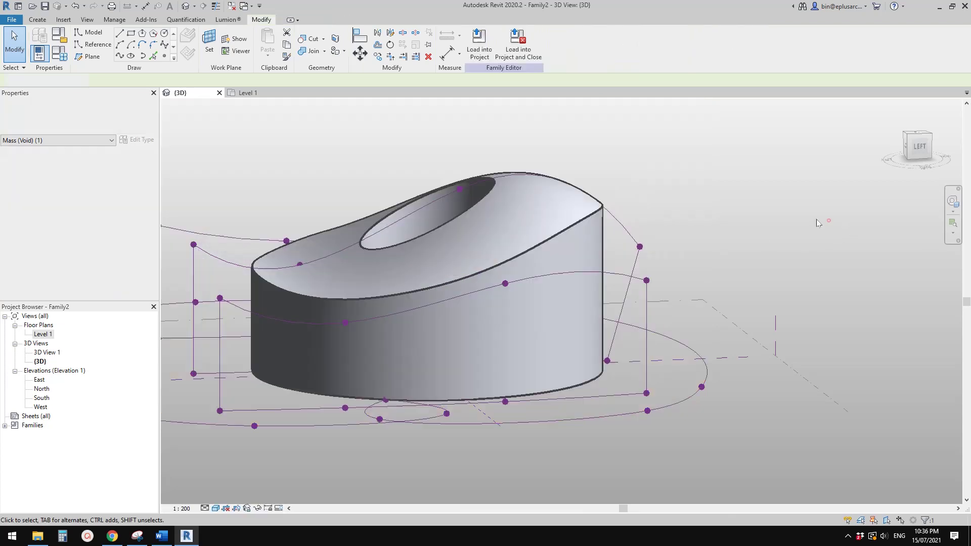
Adjust the height of the middle profile's upper reference point inside the hole to refine the mass's curved top.
scroll(474, 196, up, 2)
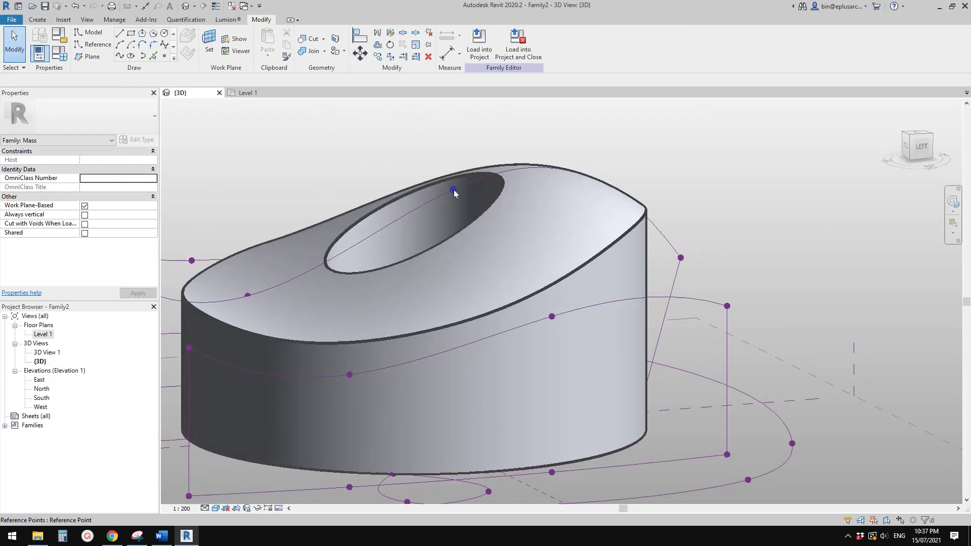
click(449, 190)
drag(454, 175, 590, 219)
shift+middle_drag(542, 235, 567, 315)
scroll(543, 372, down, 2)
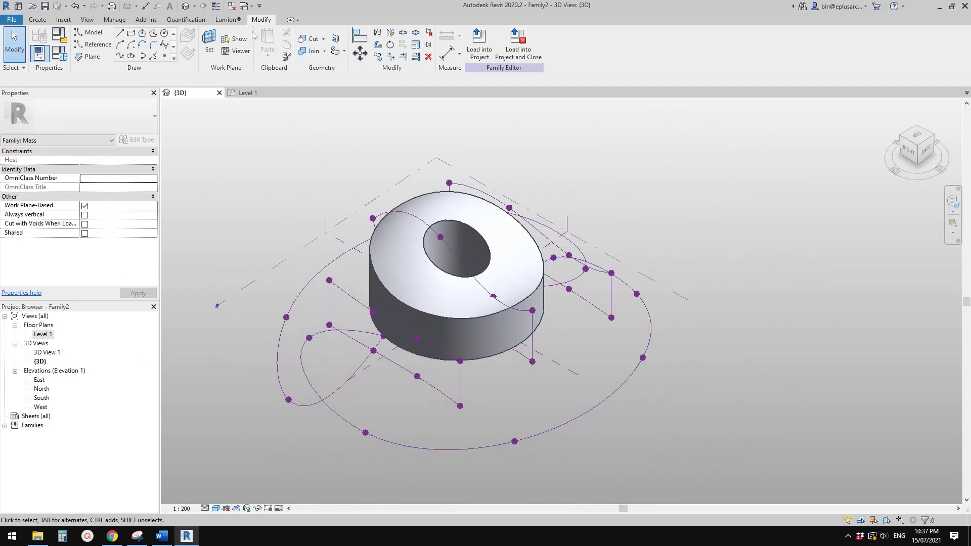
Close the inactive views and create a new project, choosing a different template file from Construction Template.
click(232, 5)
click(14, 22)
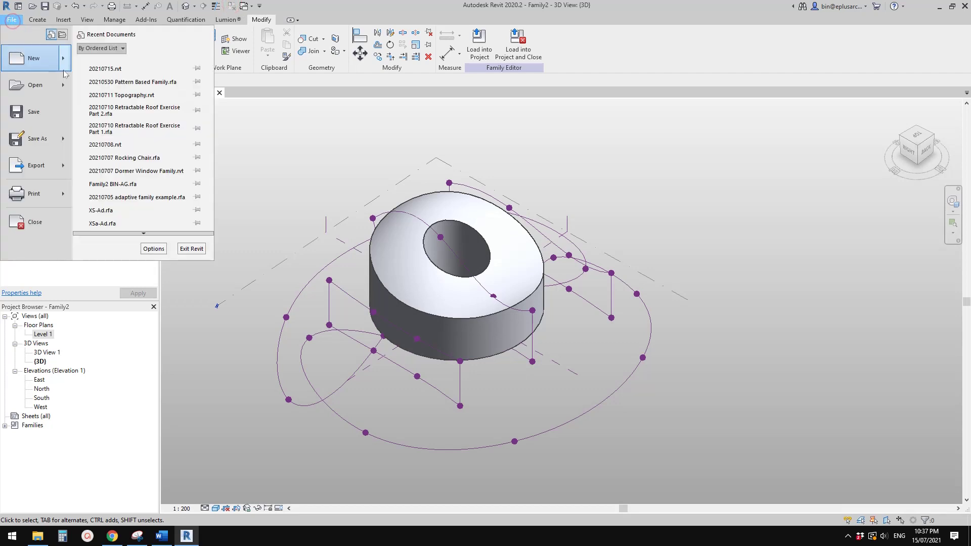
mouse_move(25, 65)
click(182, 84)
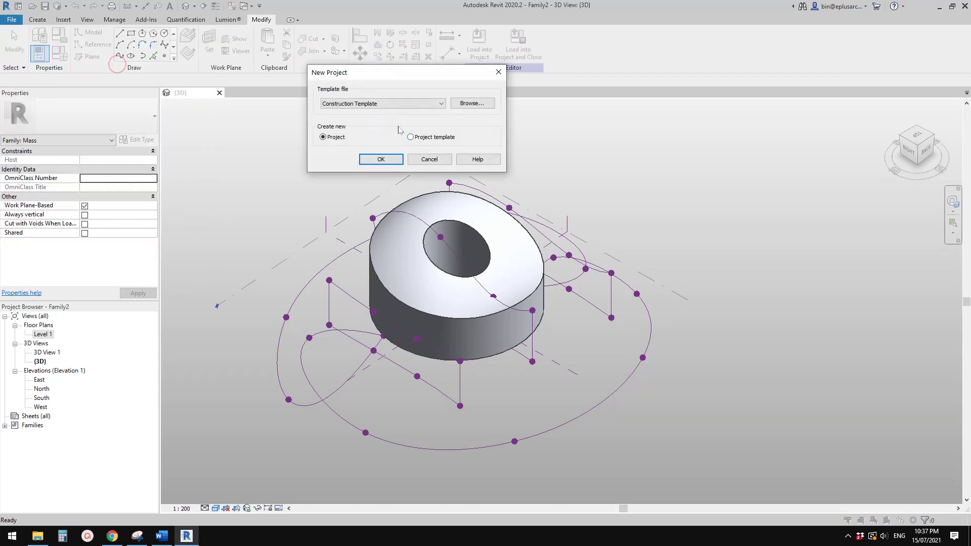
click(380, 104)
click(340, 126)
click(397, 163)
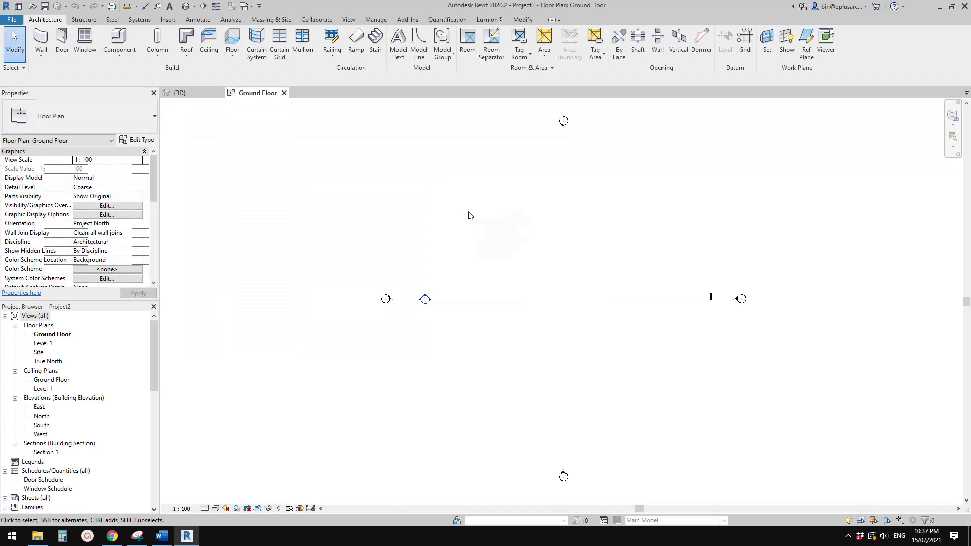
Load the mass family into the new project and place one instance on the Ground Floor plan.
click(201, 93)
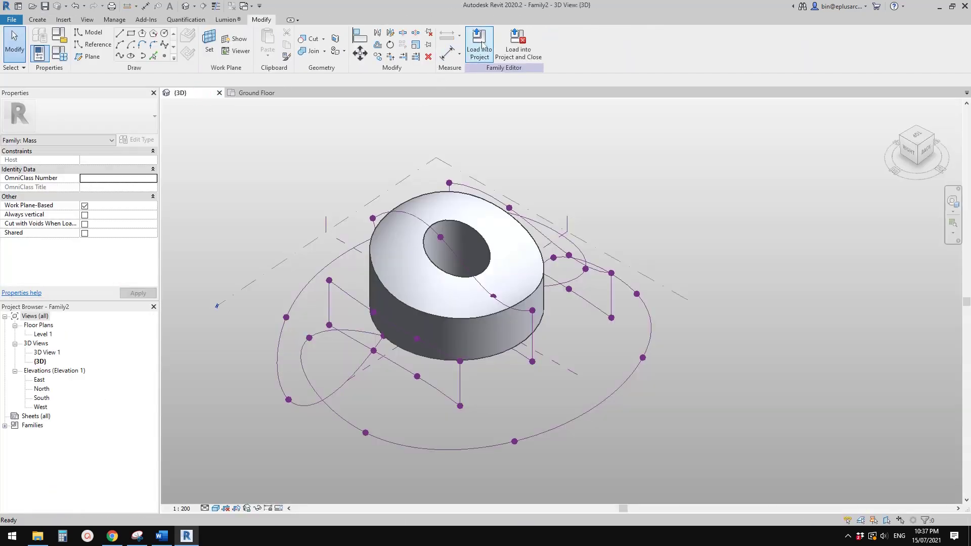
click(479, 43)
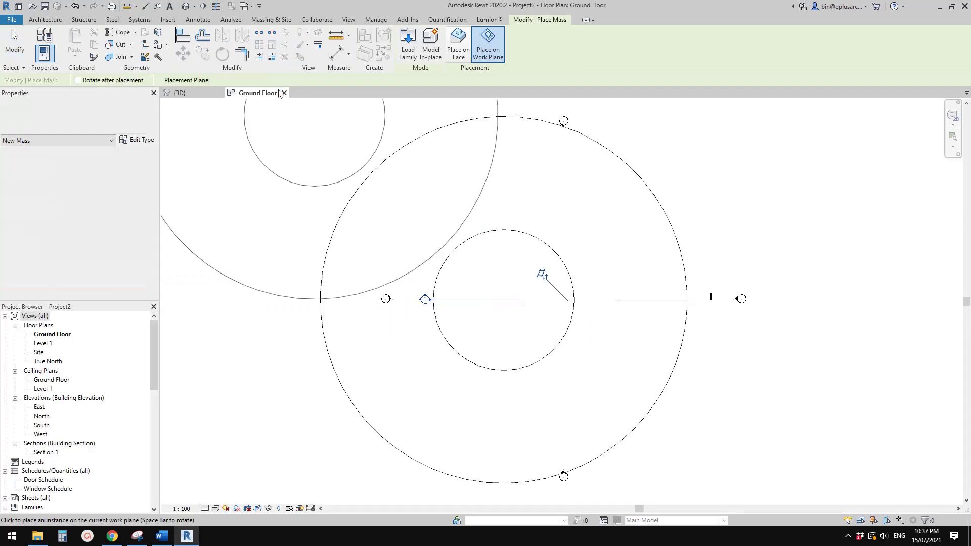
key(Escape)
Open the project's default 3D view and display the placed mass in the Shaded visual style.
click(186, 7)
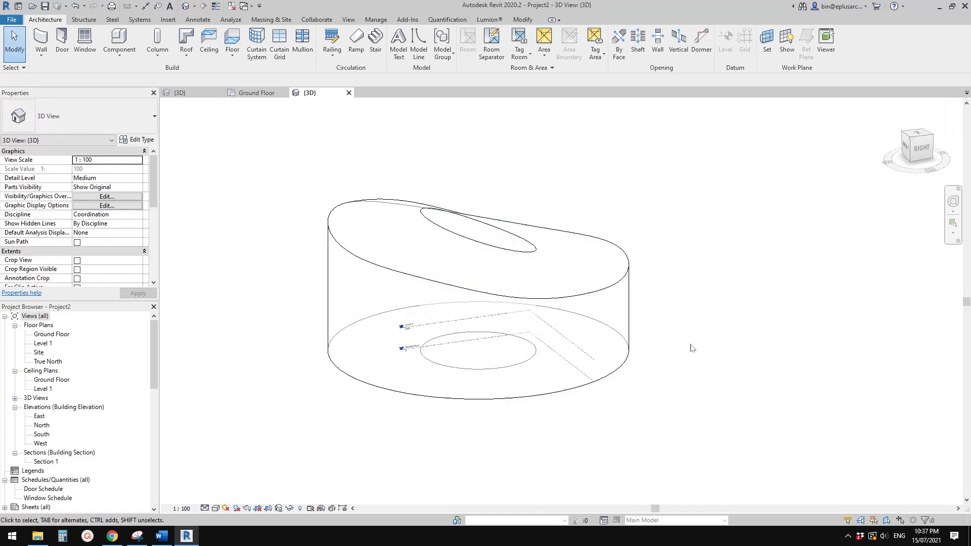
key(s)
key(d)
mouse_move(694, 347)
middle_down()
mouse_move(514, 369)
mouse_move(554, 318)
middle_up()
click(554, 320)
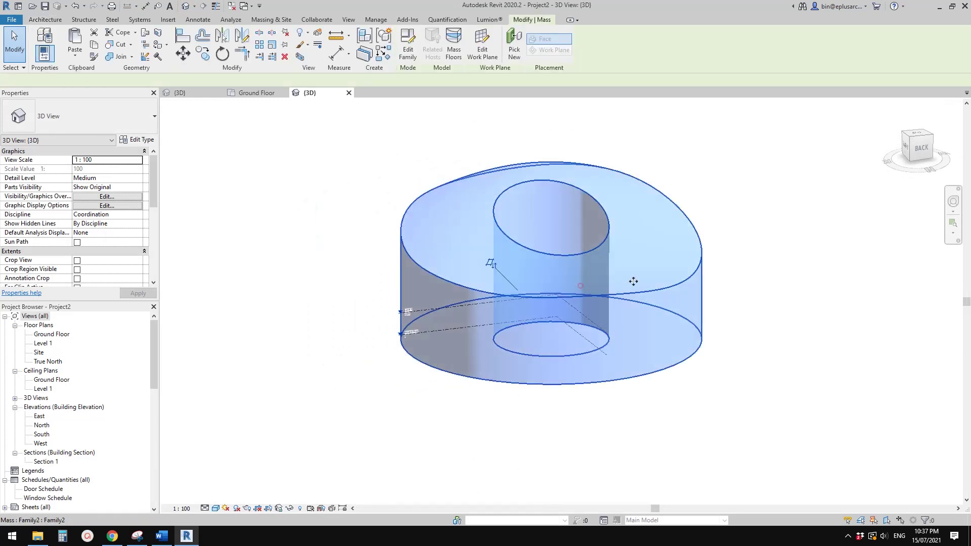
shift+middle_drag(631, 279, 599, 318)
click(250, 141)
middle_drag(385, 204, 350, 201)
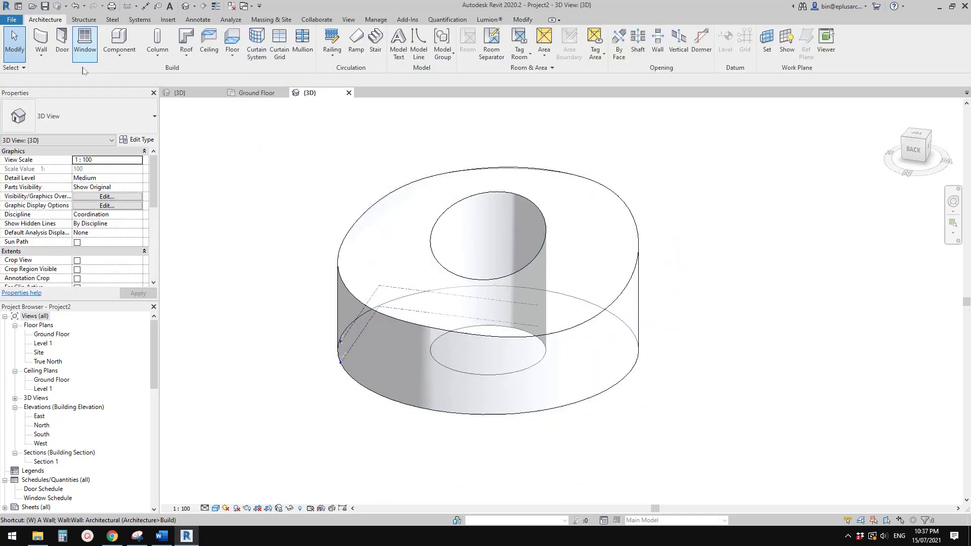
Create Double brick - 270 walls by face on the outer and inner curved faces of the mass.
click(41, 54)
click(66, 119)
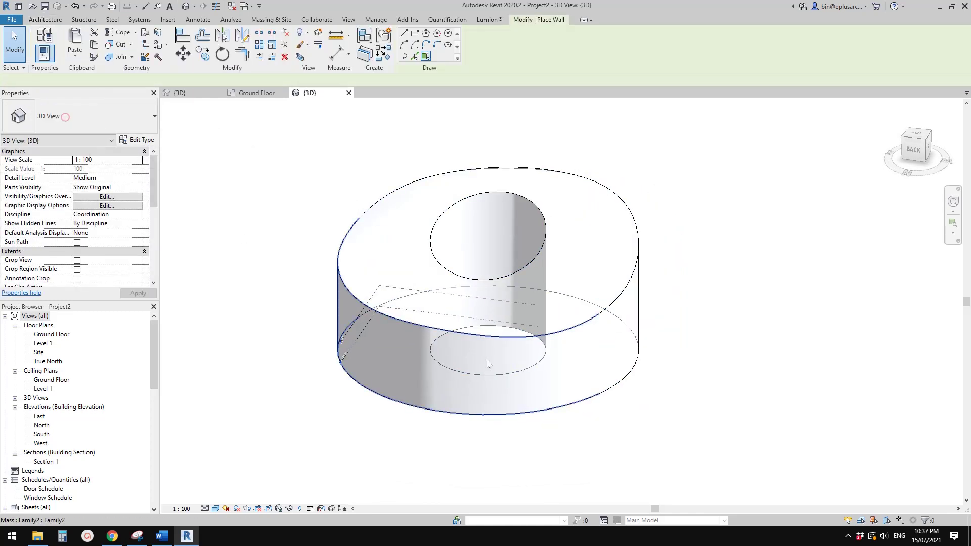
click(596, 380)
shift+middle_drag(619, 358, 421, 342)
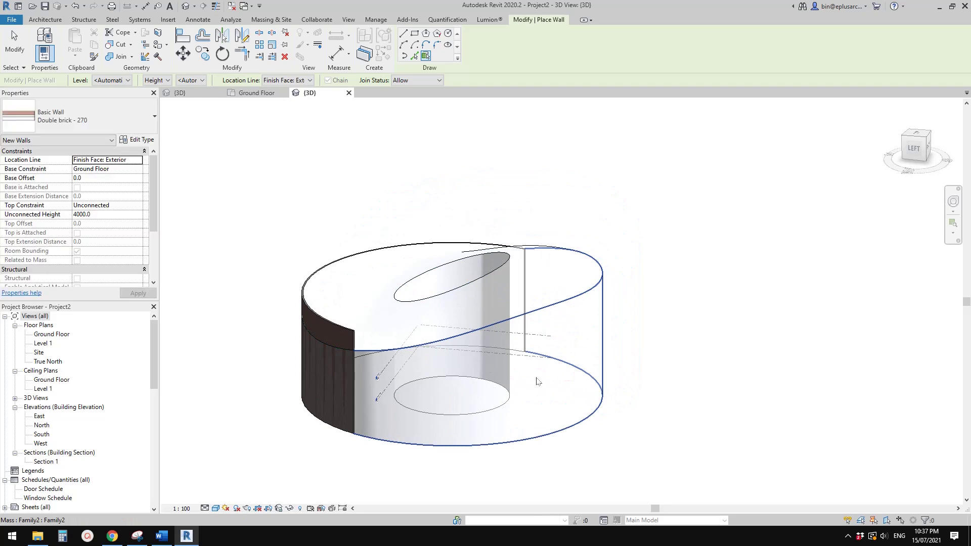
click(540, 389)
shift+middle_drag(540, 388, 475, 390)
click(418, 309)
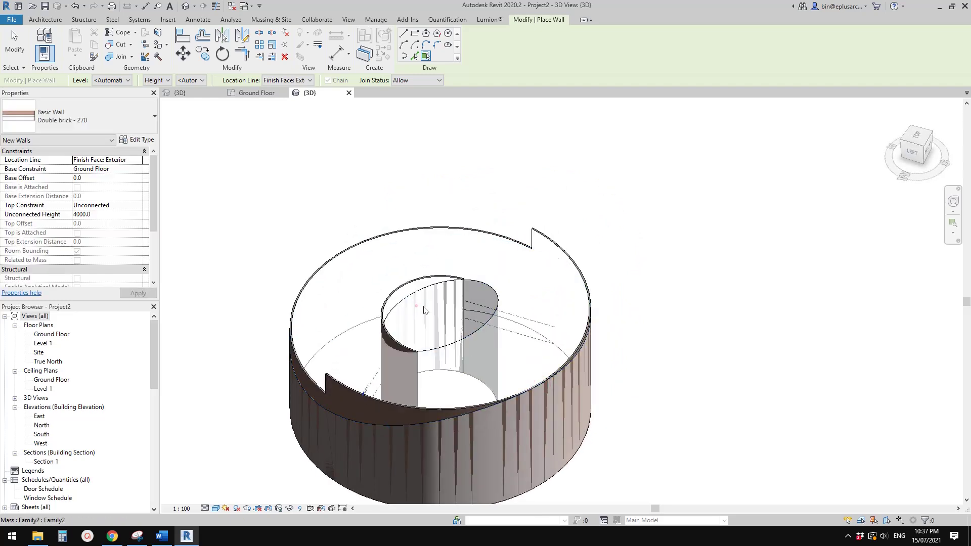
shift+middle_drag(418, 310, 400, 334)
key(Escape)
key(Escape)
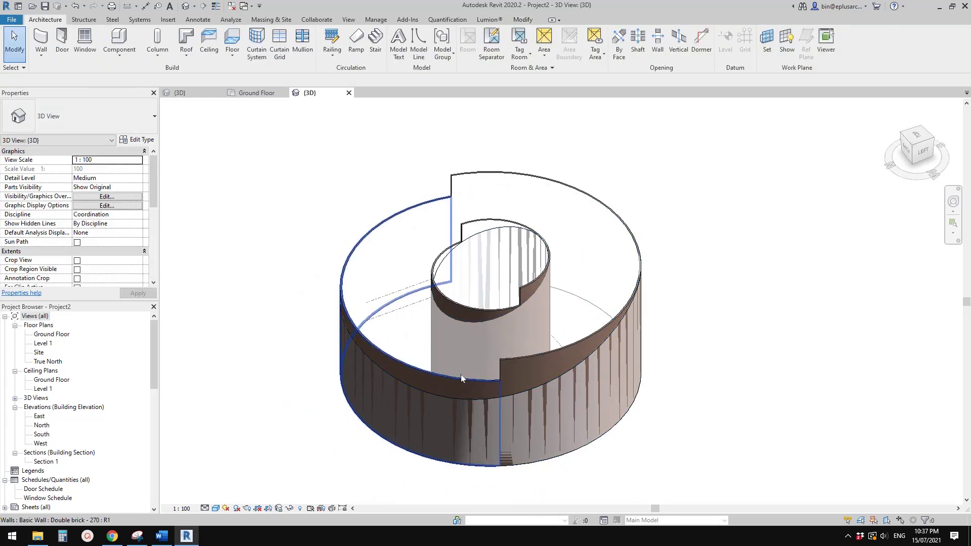
Apply Update to Face to the lower outer curved wall on the back side of the mass.
middle_drag(514, 390, 525, 345)
click(563, 326)
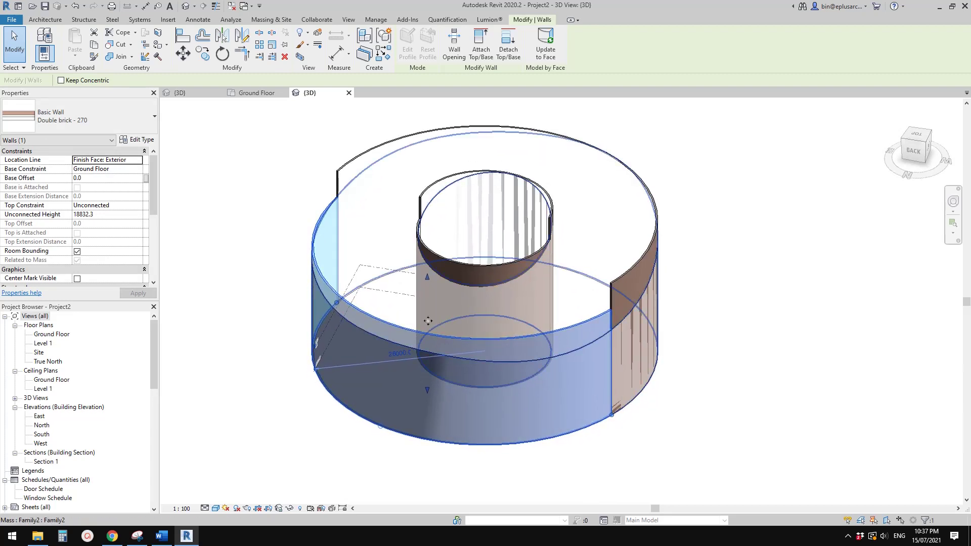
key(Escape)
click(555, 349)
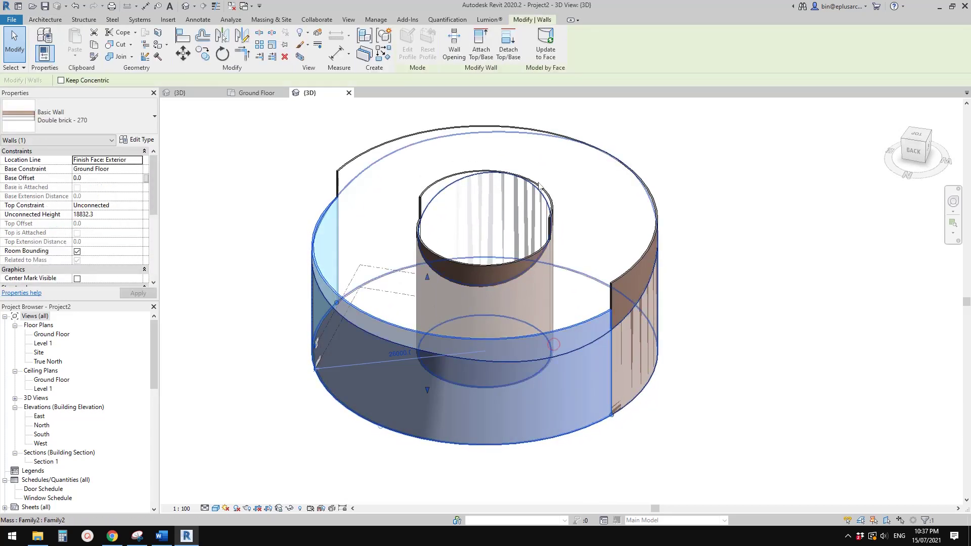
click(547, 51)
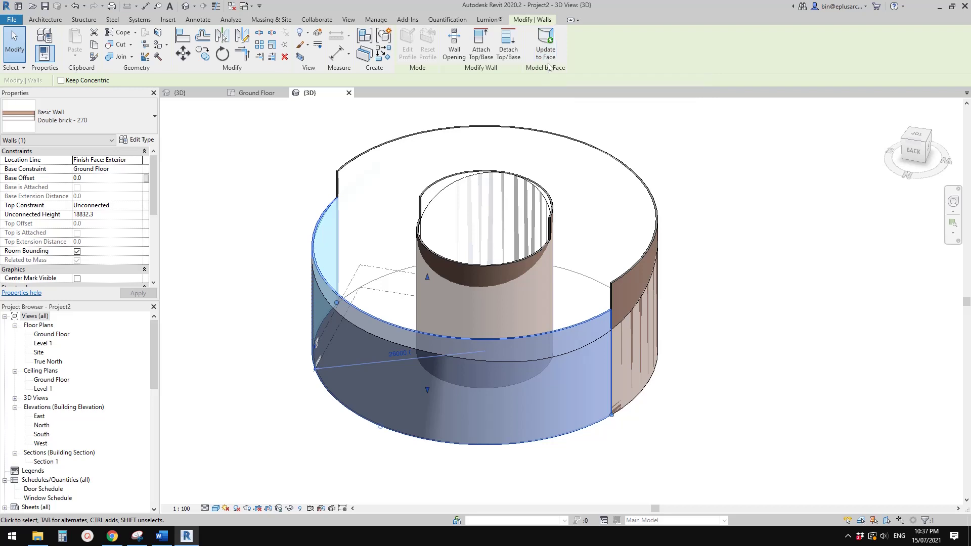
Create a Generic - 400mm roof by face on the curved top face of the mass.
scroll(500, 242, down, 2)
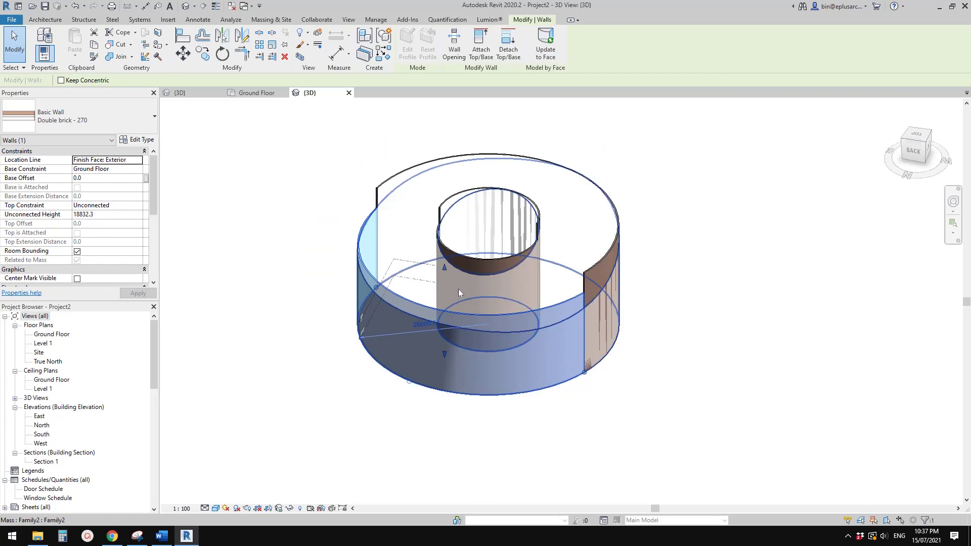
key(Escape)
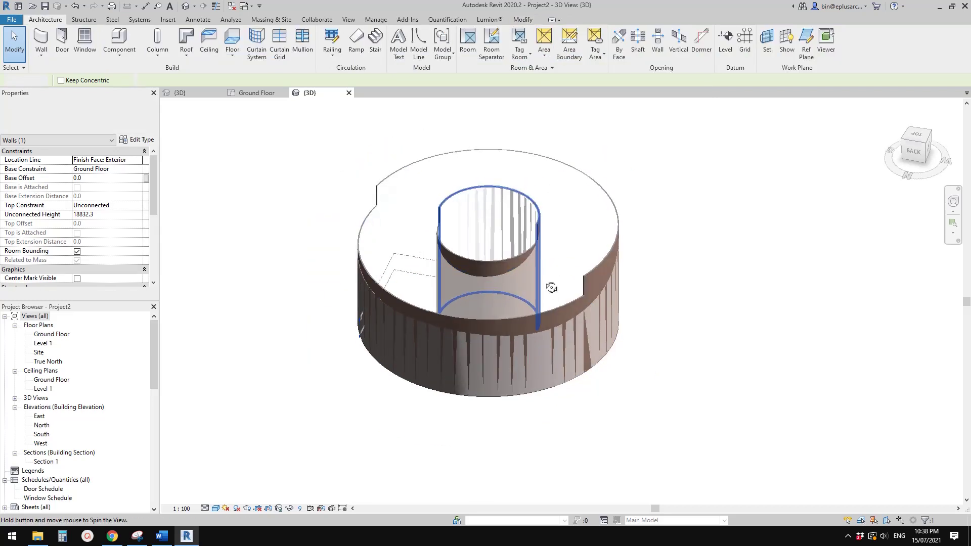
click(185, 55)
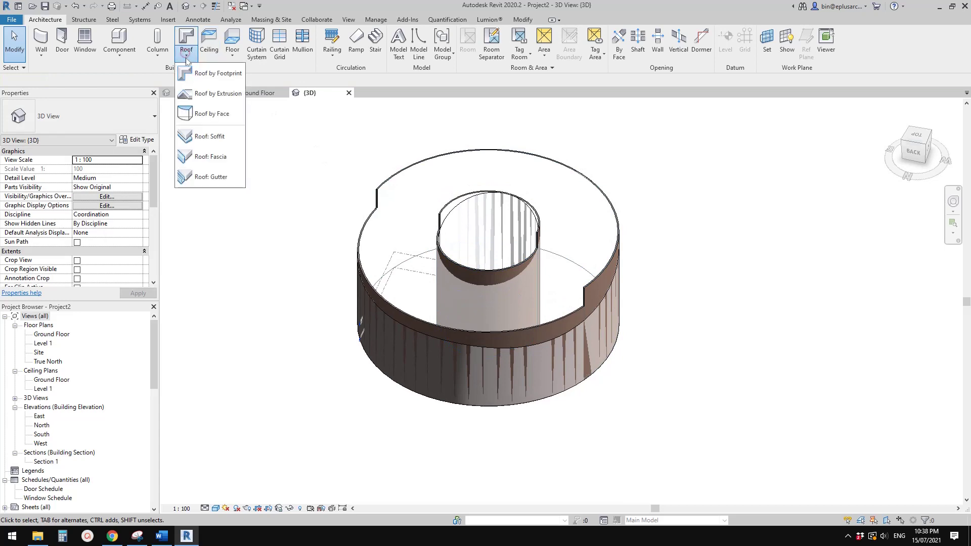
click(212, 113)
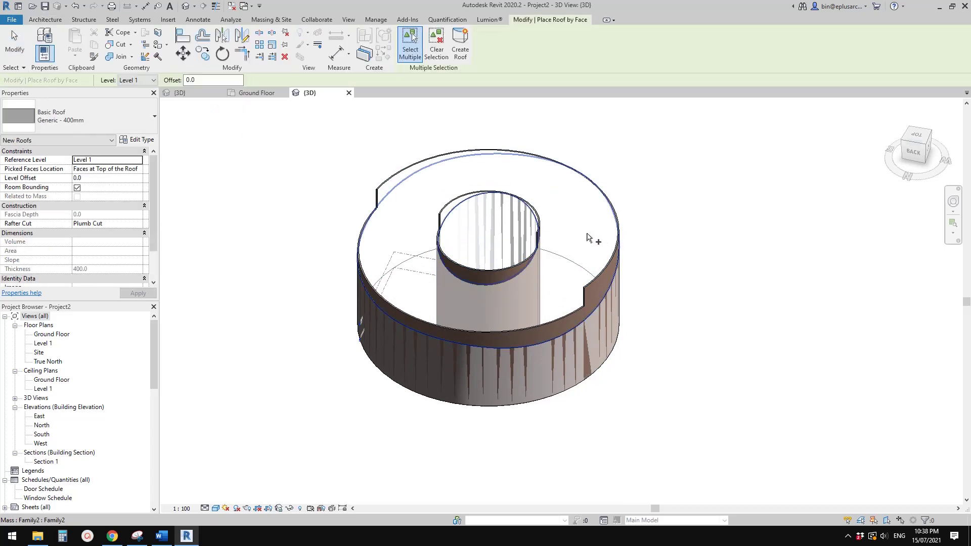
click(585, 233)
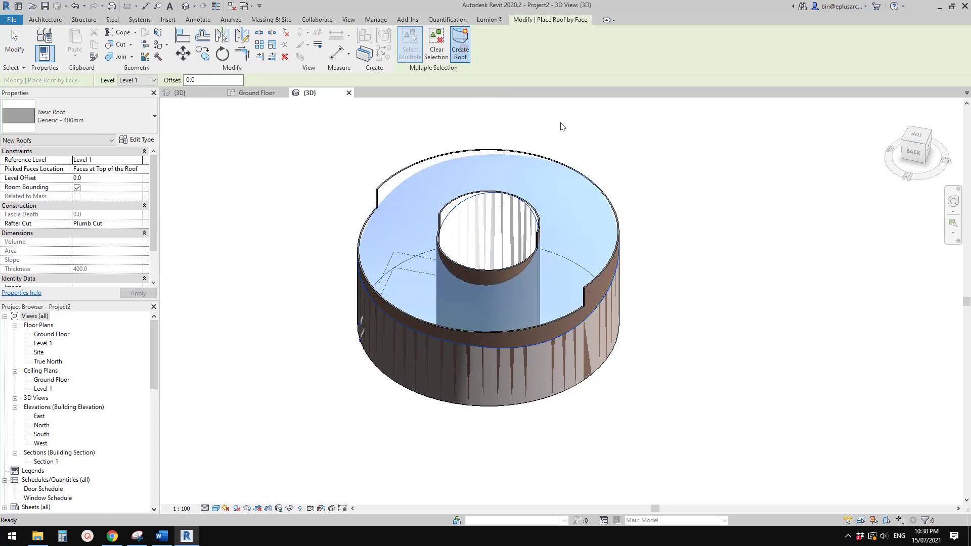
key(Escape)
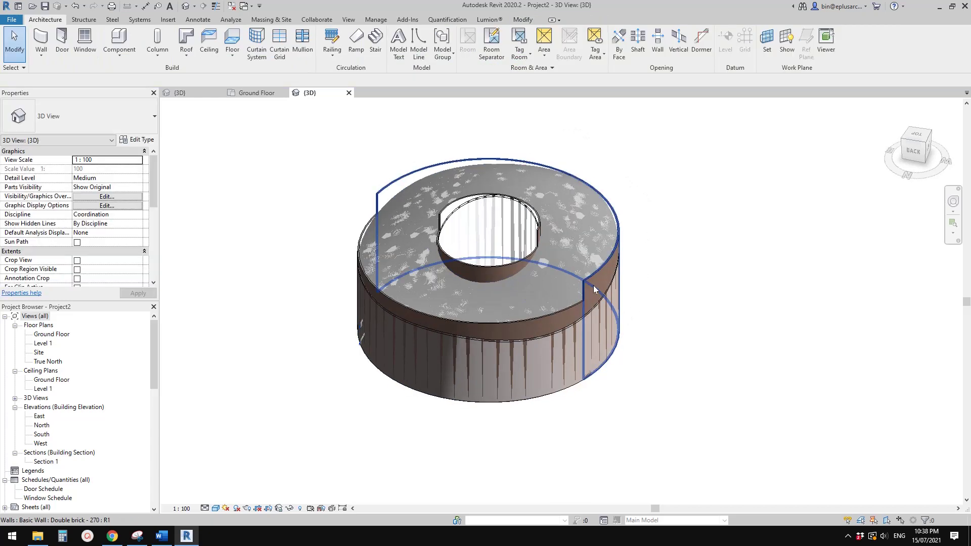
Attach the tops of all four Double brick - 270 walls to the new roof.
click(594, 289)
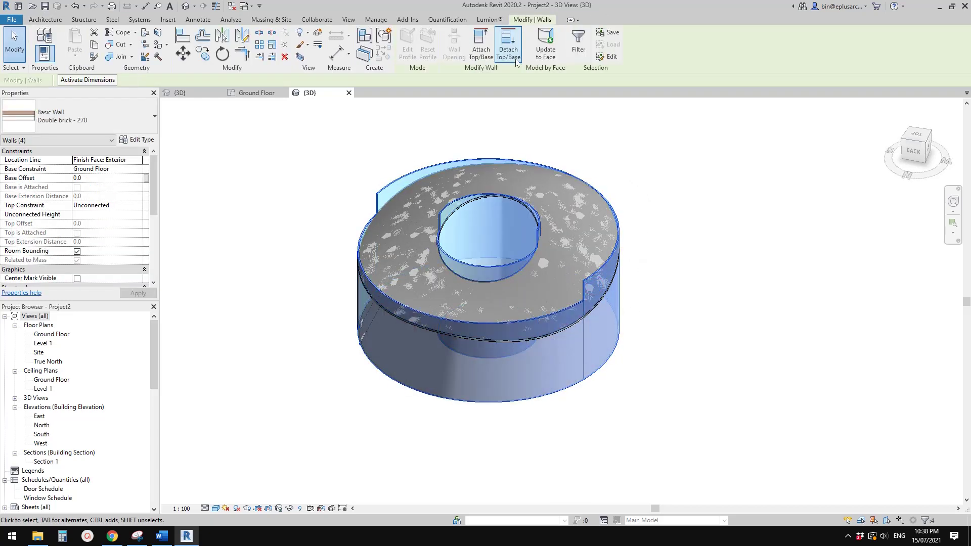
click(481, 49)
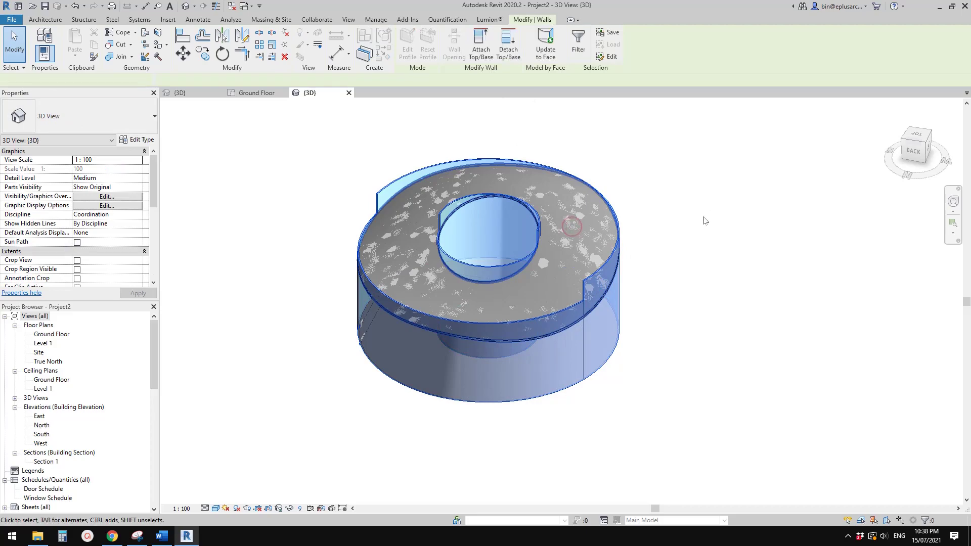
key(Escape)
shift+middle_drag(694, 212, 694, 262)
Change the curved roof's type to Sloped Glazing.
click(613, 259)
scroll(611, 259, down, 1)
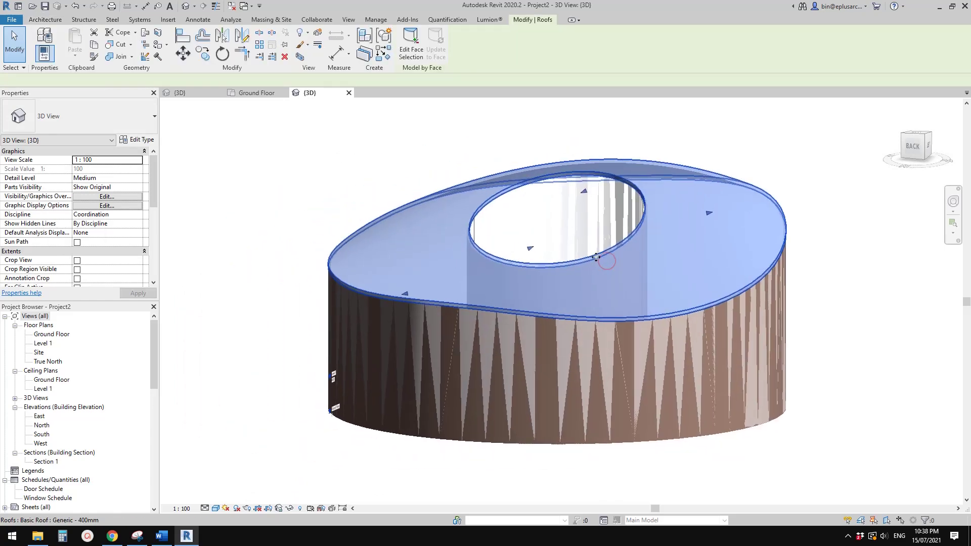
mouse_move(529, 230)
shift+middle_down()
mouse_move(557, 232)
mouse_move(531, 242)
shift+middle_up()
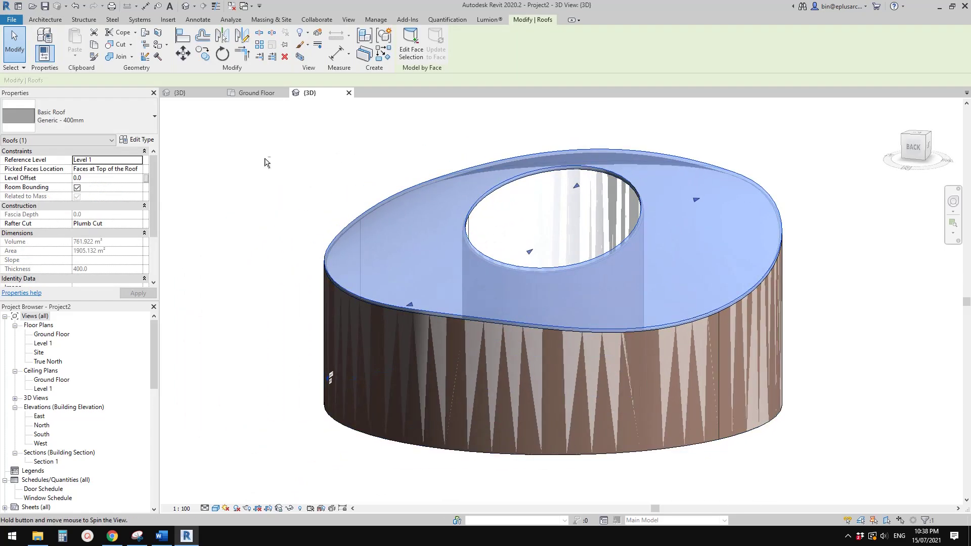
shift+middle_drag(267, 162, 275, 180)
click(276, 181)
shift+middle_drag(353, 219, 401, 262)
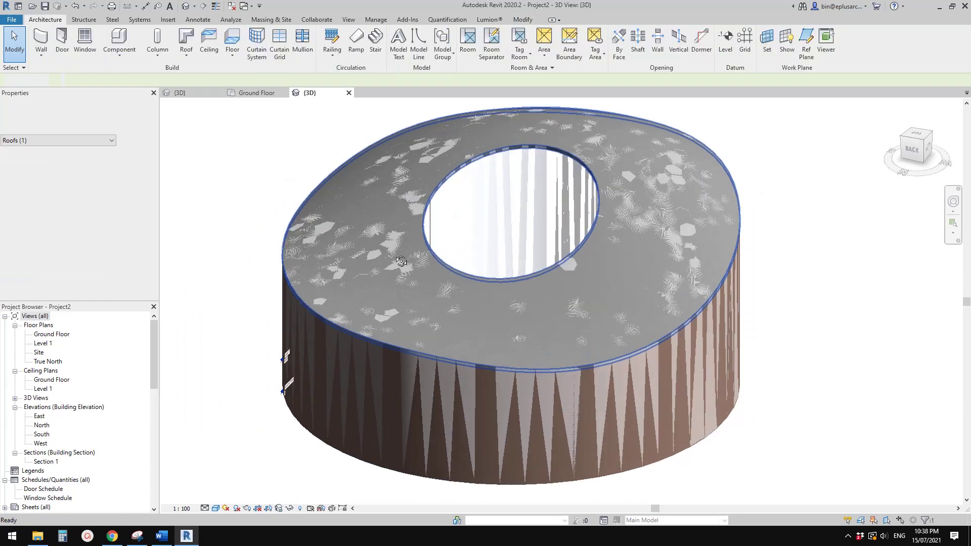
click(402, 262)
click(96, 119)
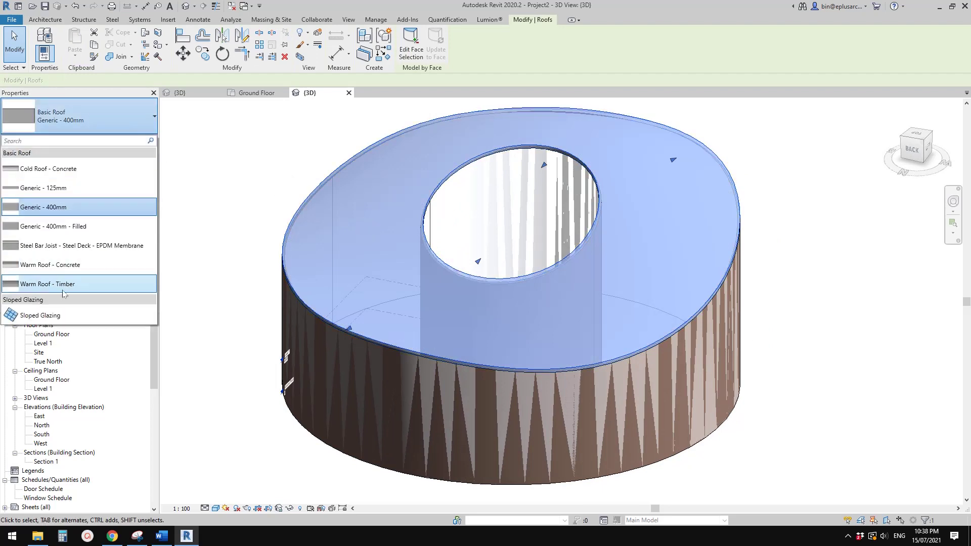
click(40, 315)
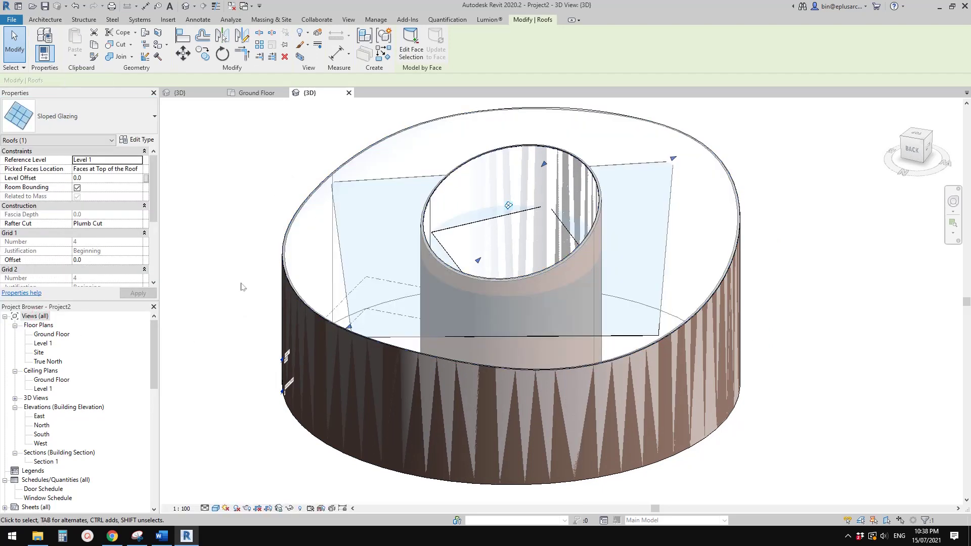
In the Sloped Glazing type properties, set the Grid 1 and Grid 2 layouts to Maximum Spacing with 1500 spacing.
scroll(133, 190, down, 2)
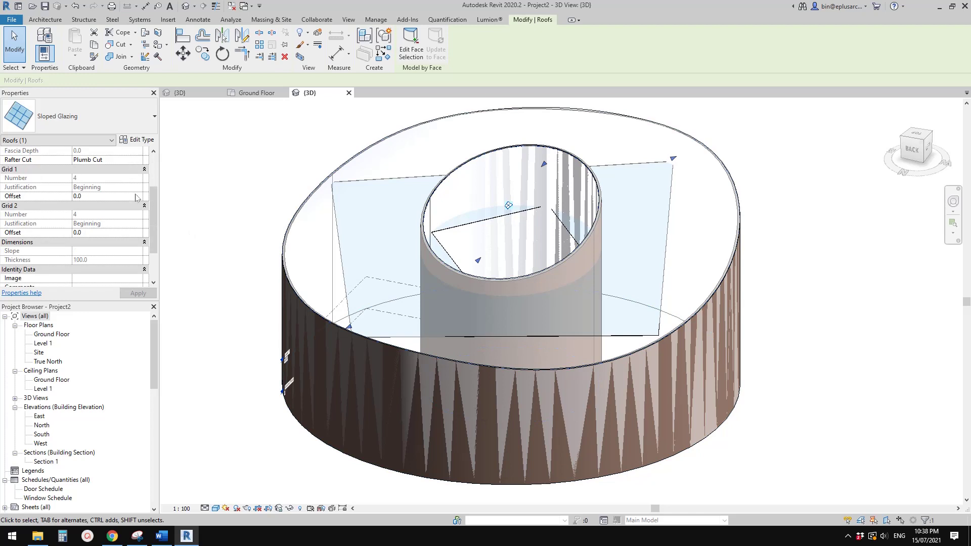
click(146, 139)
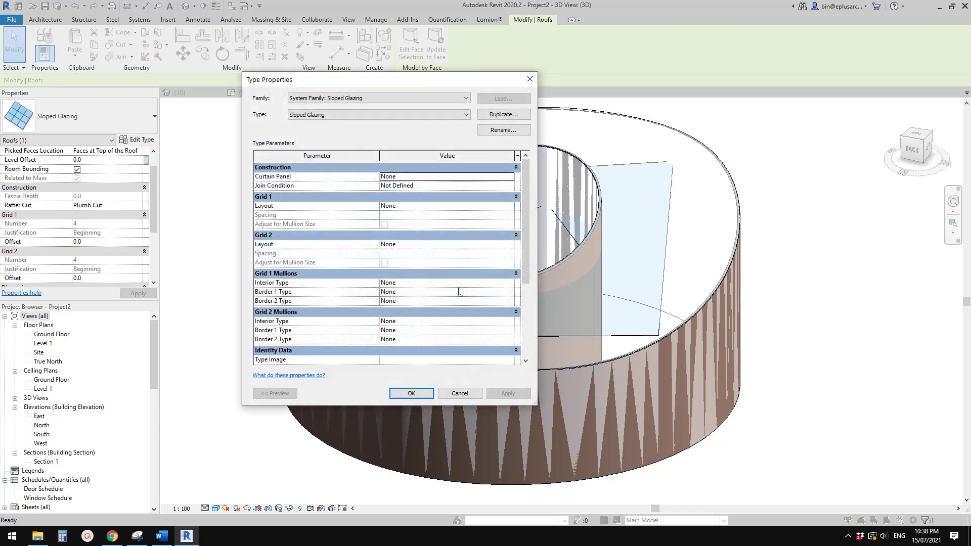
click(509, 205)
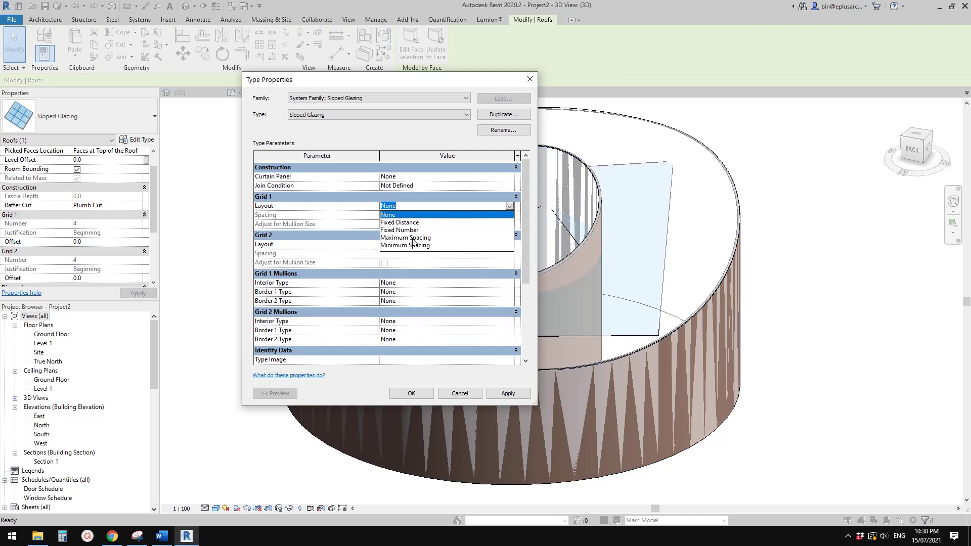
click(414, 238)
click(510, 245)
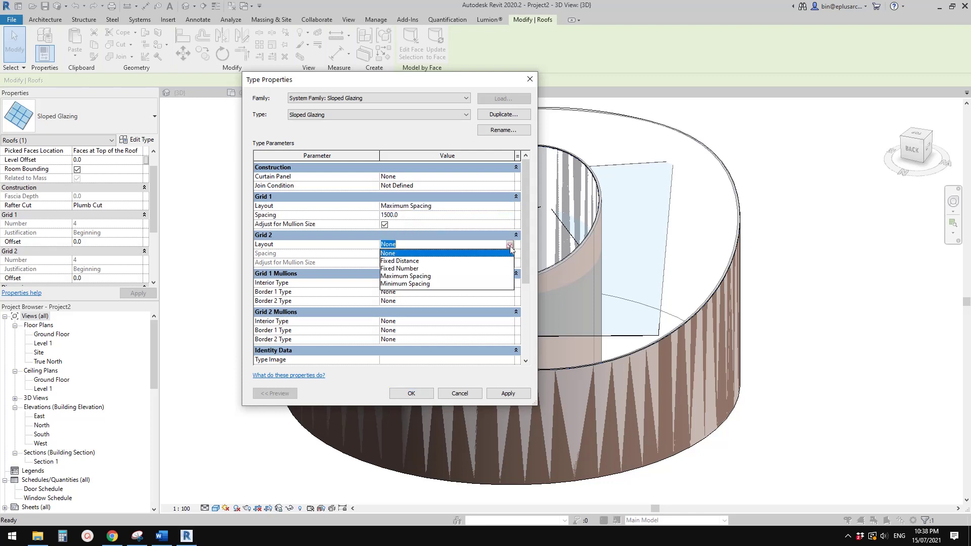
click(420, 275)
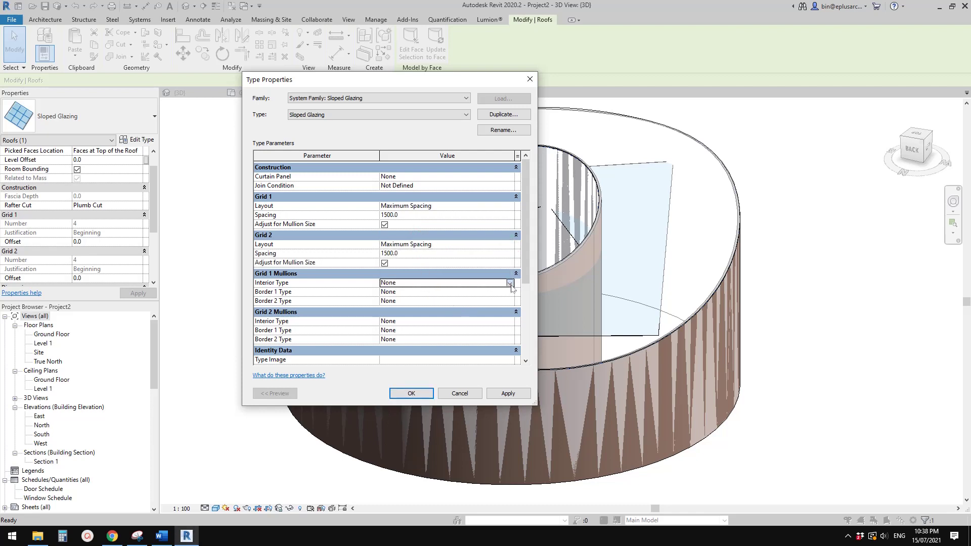
Set the interior mullions of Grid 1 and Grid 2 to Rectangular Mullion : 50 x 150mm and apply the type changes.
click(510, 283)
click(510, 284)
click(510, 284)
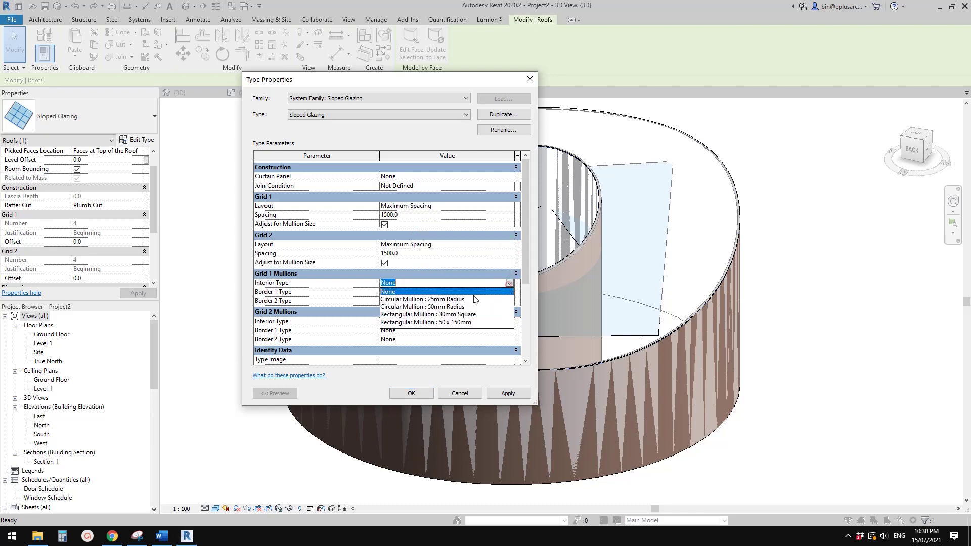
click(459, 322)
click(509, 322)
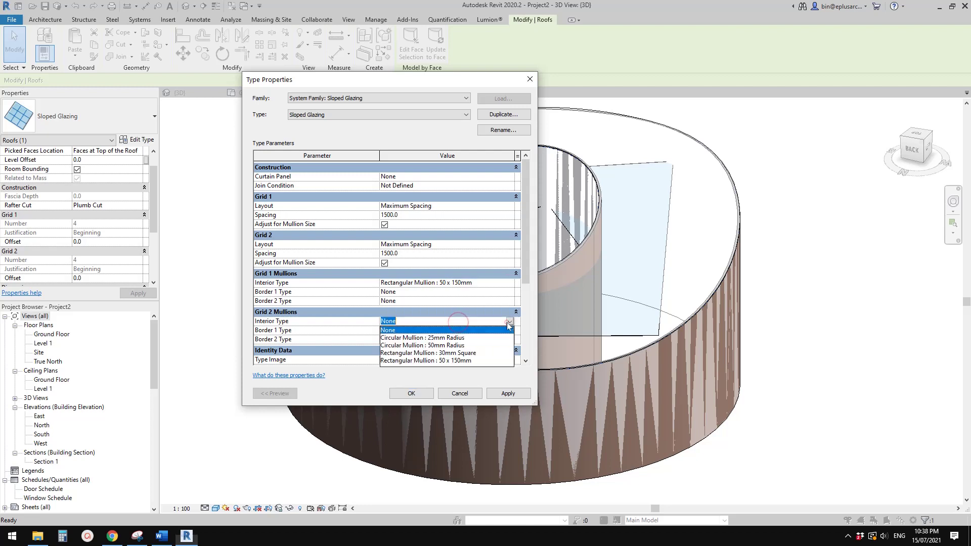
click(450, 361)
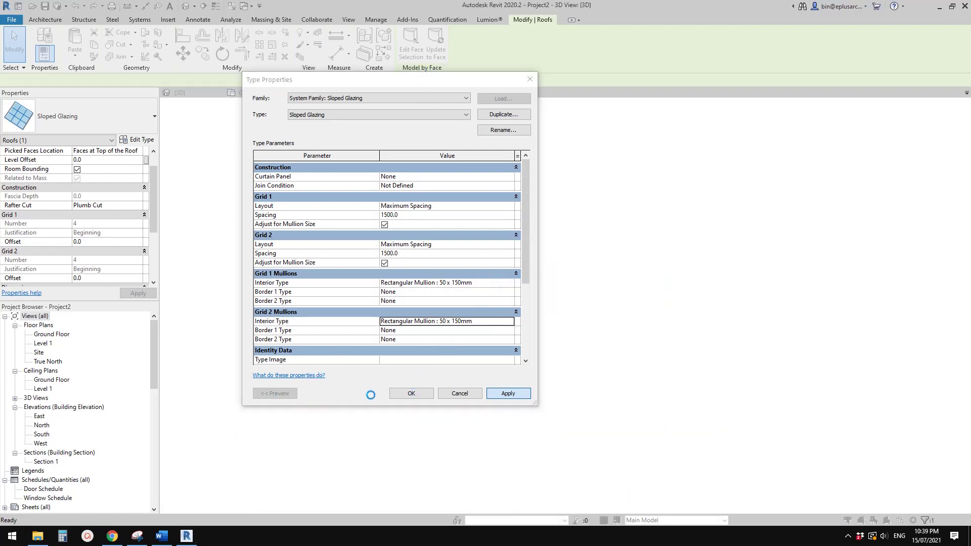
click(419, 395)
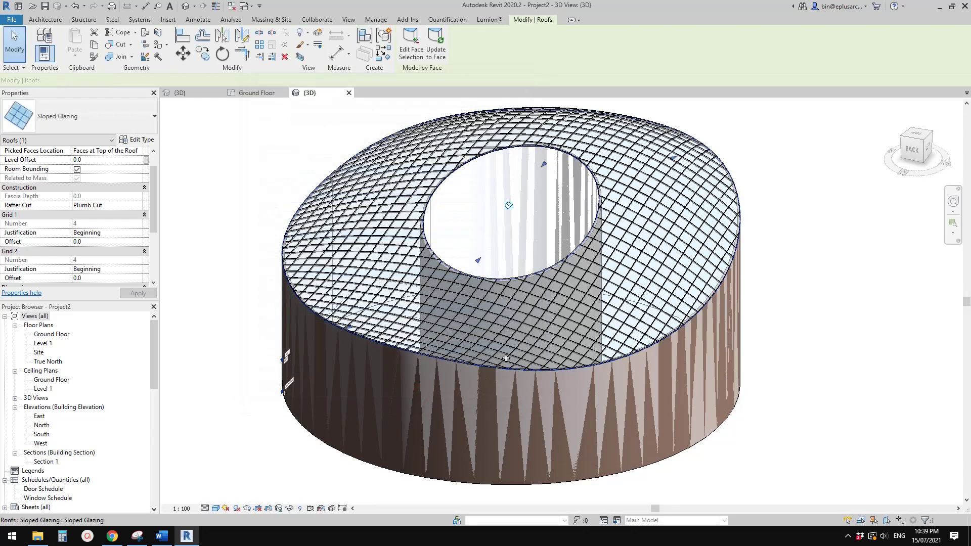
Examine the glazed roof from the side and from above, and view the building in the Ground Floor plan.
key(Escape)
scroll(586, 368, down, 1)
shift+middle_drag(610, 383, 614, 385)
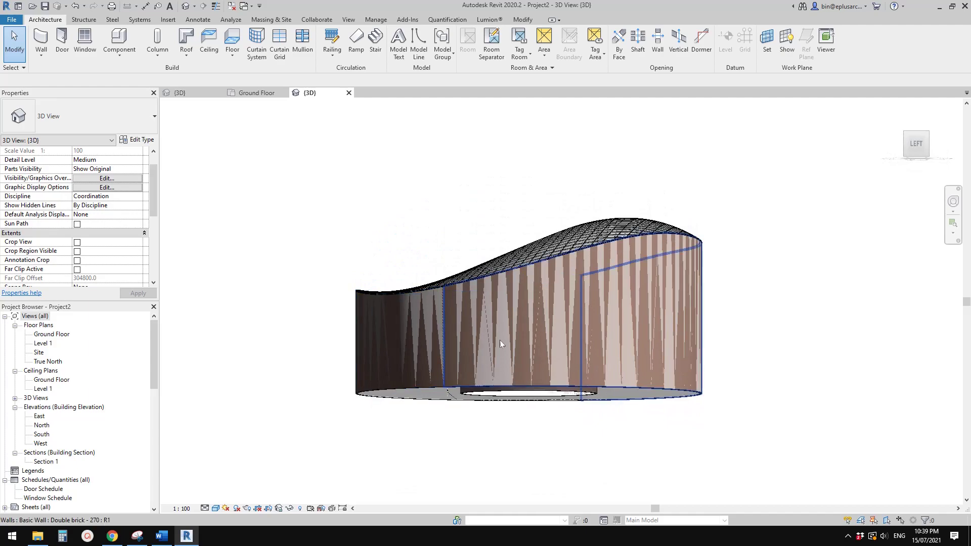
shift+middle_drag(512, 463, 659, 422)
shift+middle_drag(659, 389, 705, 427)
scroll(442, 256, up, 3)
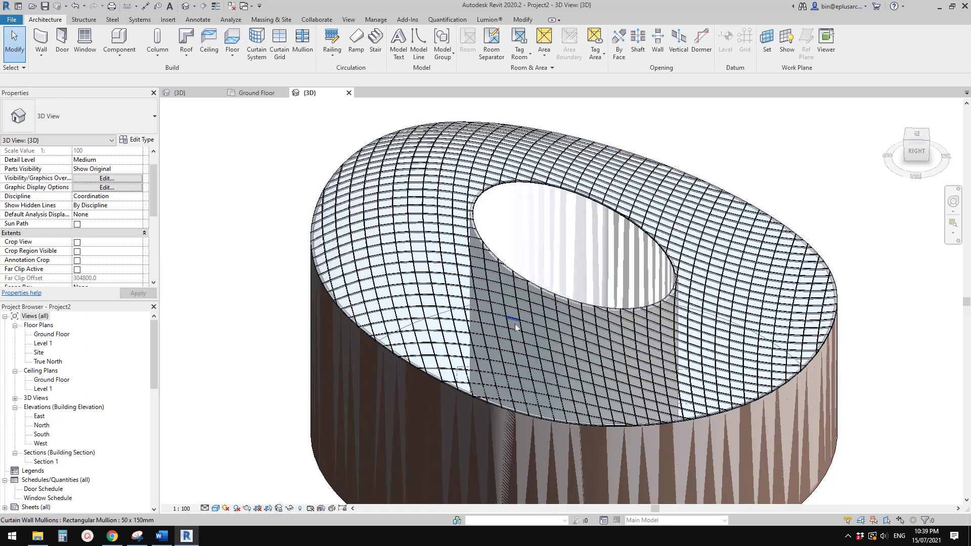
shift+middle_drag(515, 323, 278, 120)
click(252, 93)
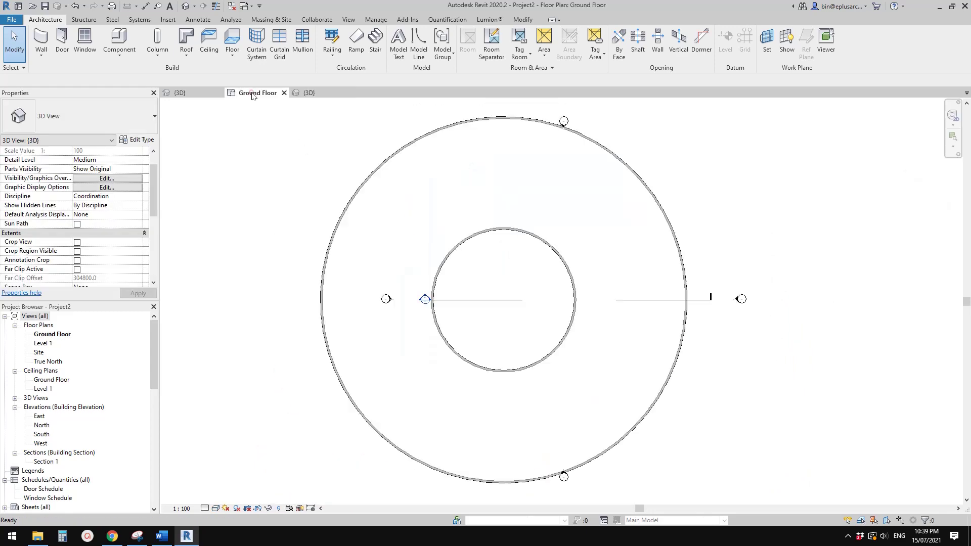
Return to the mass family's 3D view and divide the curved top surface of the form into a UV grid.
click(207, 94)
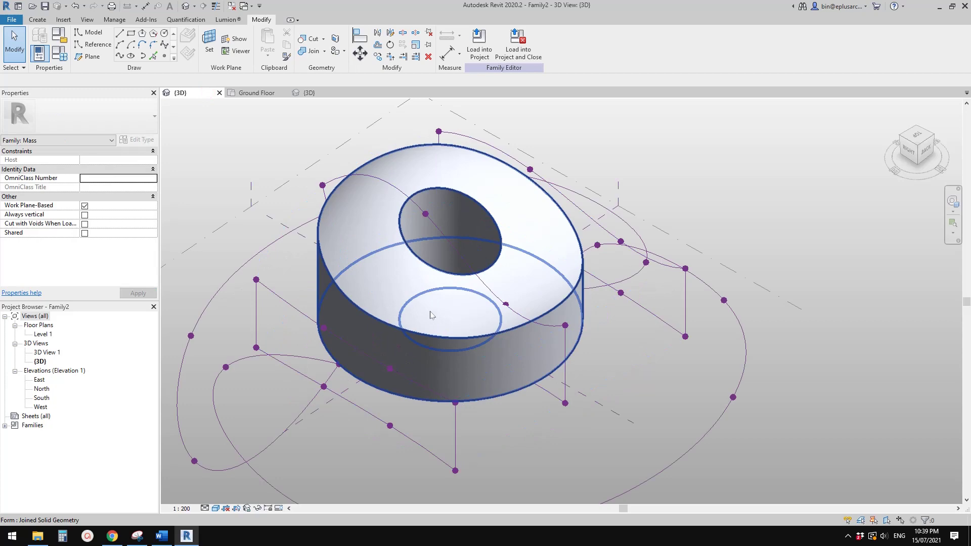
click(431, 315)
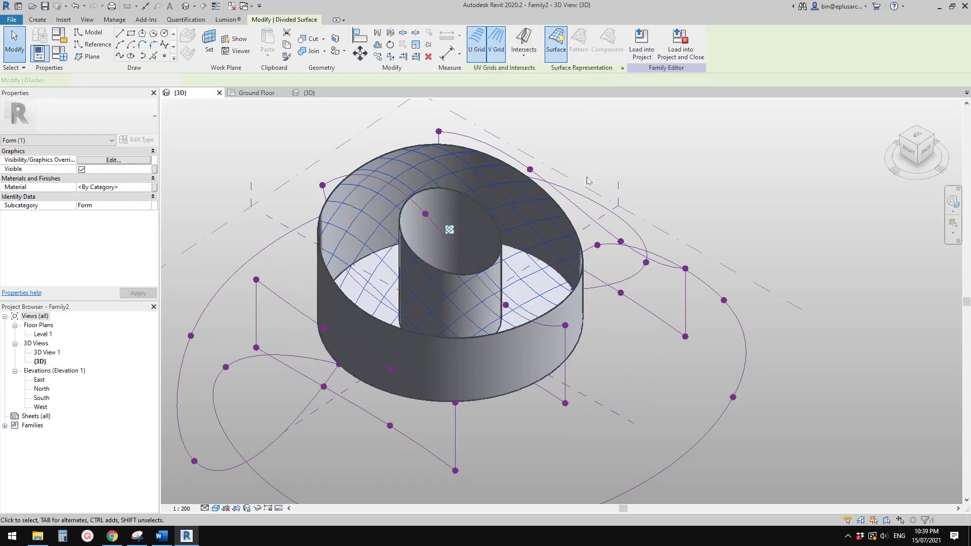
scroll(396, 189, up, 4)
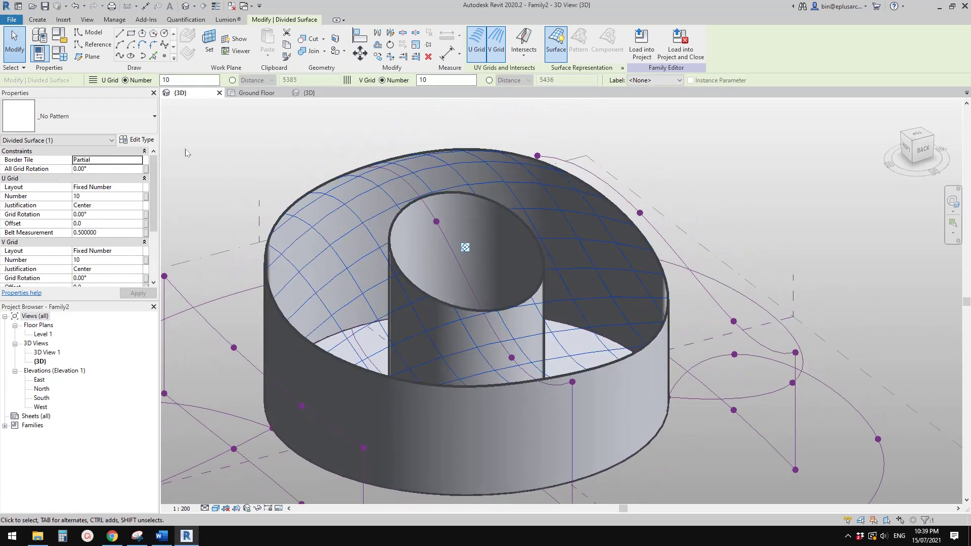
Apply the Rhomboid Checkerboard pattern to the divided top surface.
click(81, 116)
scroll(84, 291, down, 1)
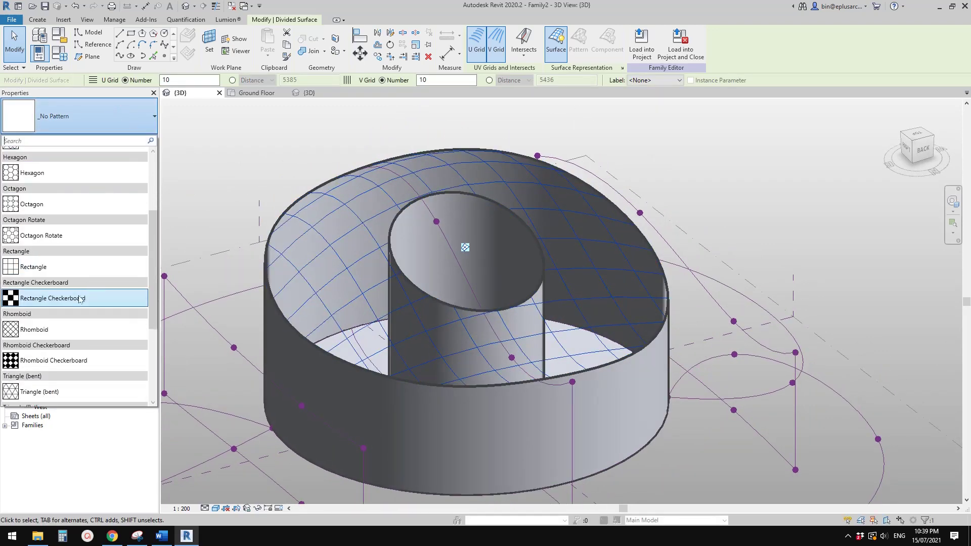
scroll(83, 312, down, 1)
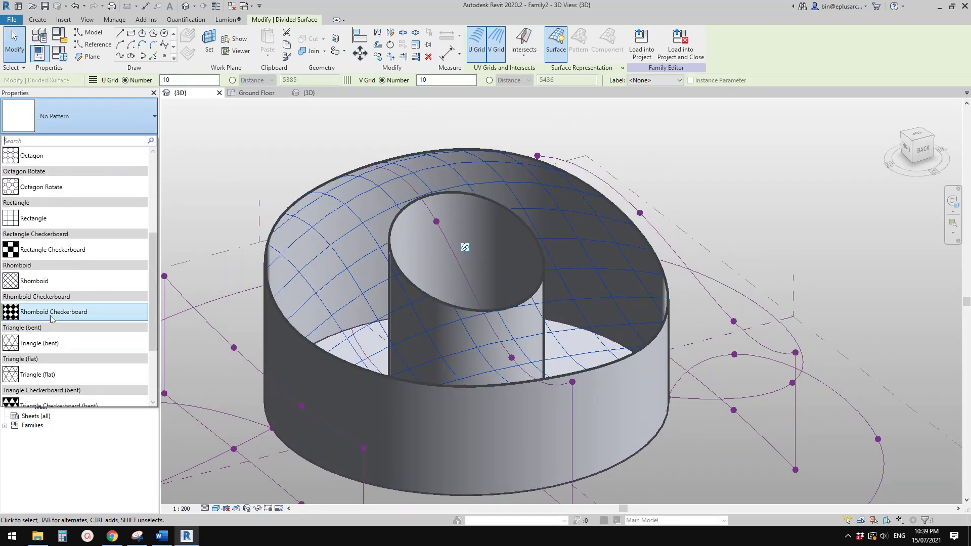
click(51, 312)
Set the U Grid and V Grid numbers of the divided surface to 20 each.
shift+middle_drag(245, 319, 354, 310)
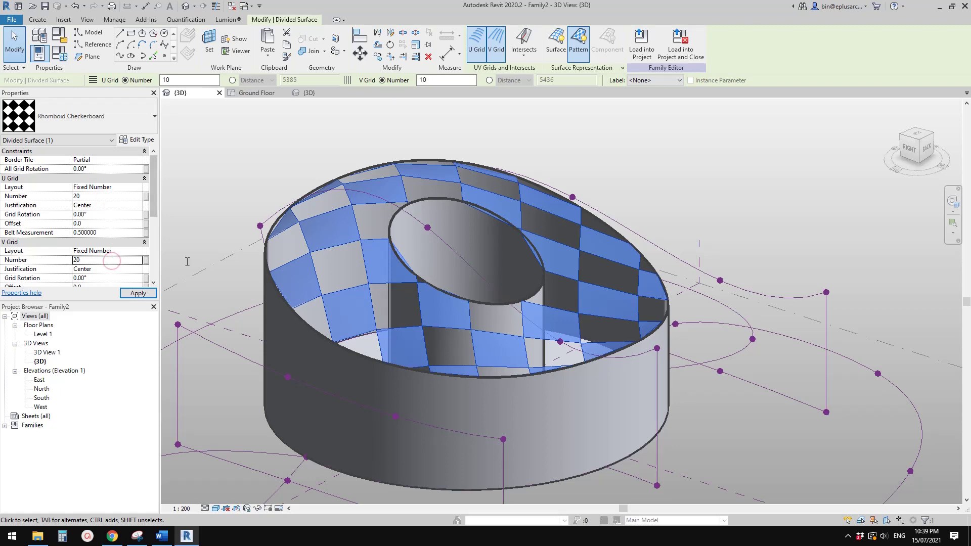
key(Escape)
scroll(397, 243, down, 1)
Examine the checkerboard pattern on the curved top surface from different angles.
shift+middle_drag(415, 242, 377, 261)
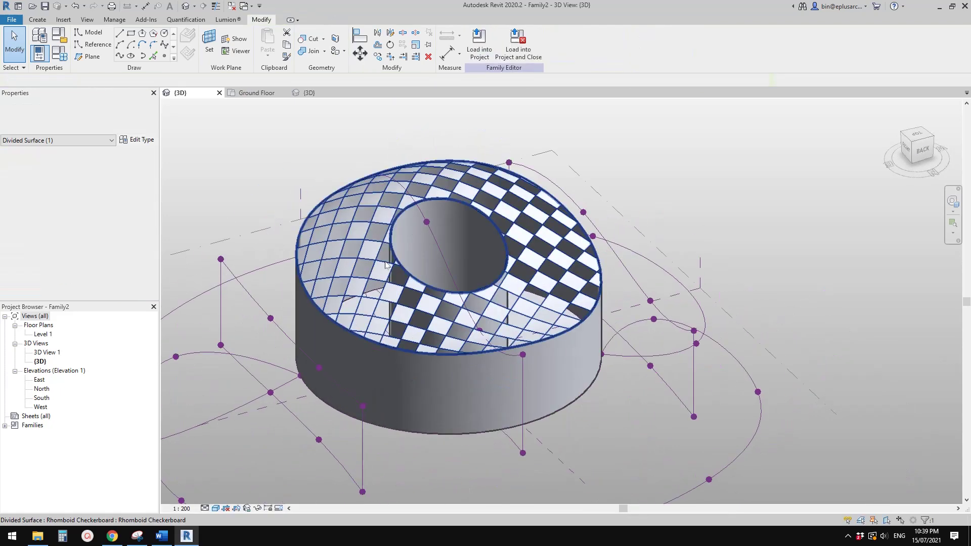
scroll(390, 261, up, 1)
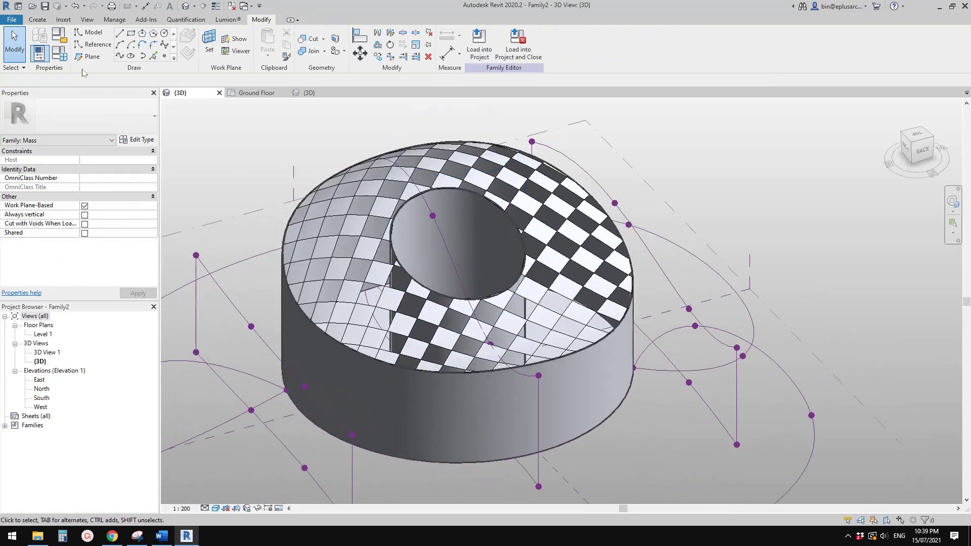
click(334, 219)
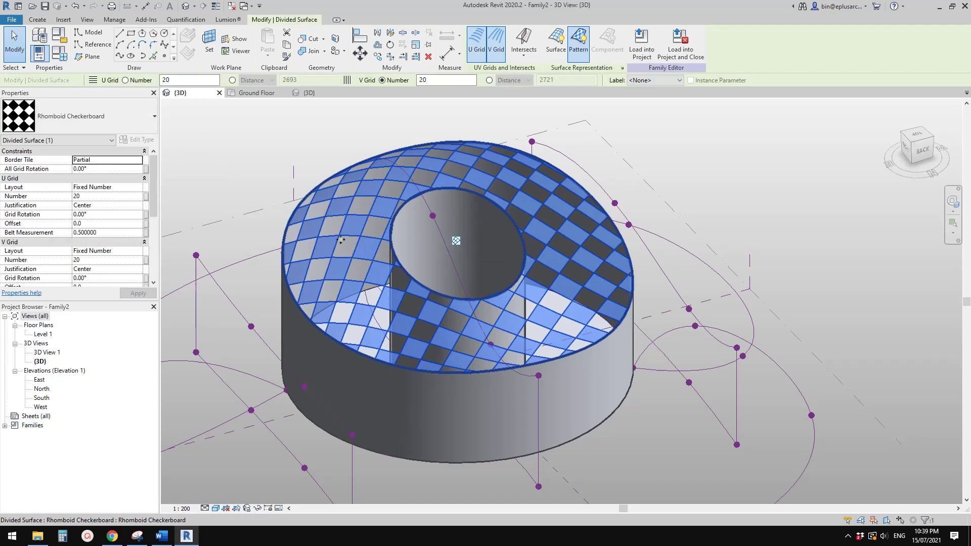
shift+middle_drag(342, 197, 340, 252)
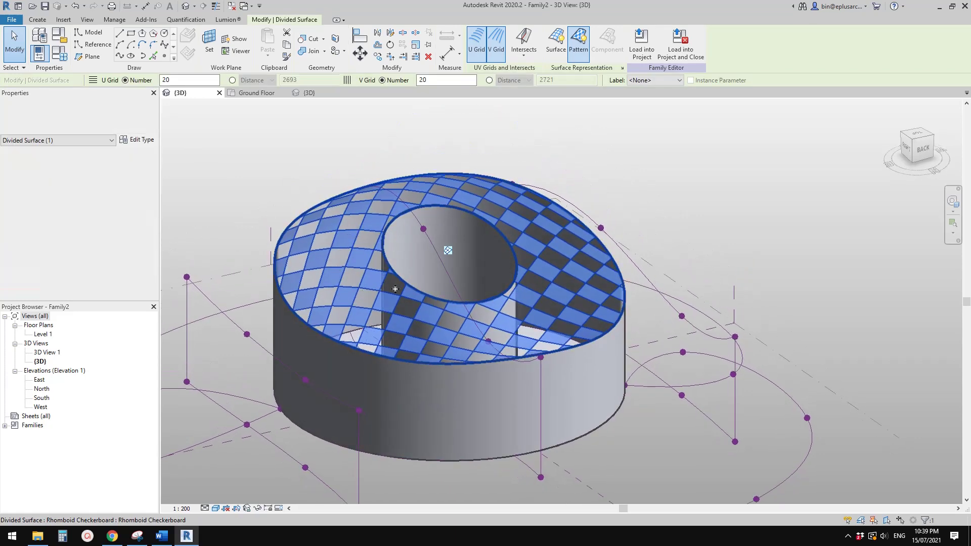
middle_drag(374, 284, 353, 335)
key(Escape)
middle_drag(476, 357, 455, 362)
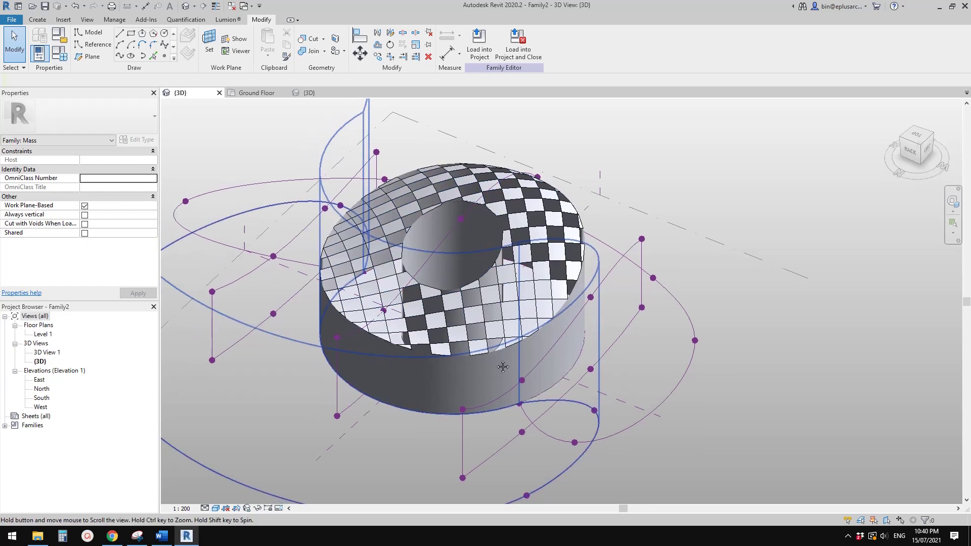
middle_drag(681, 361, 713, 360)
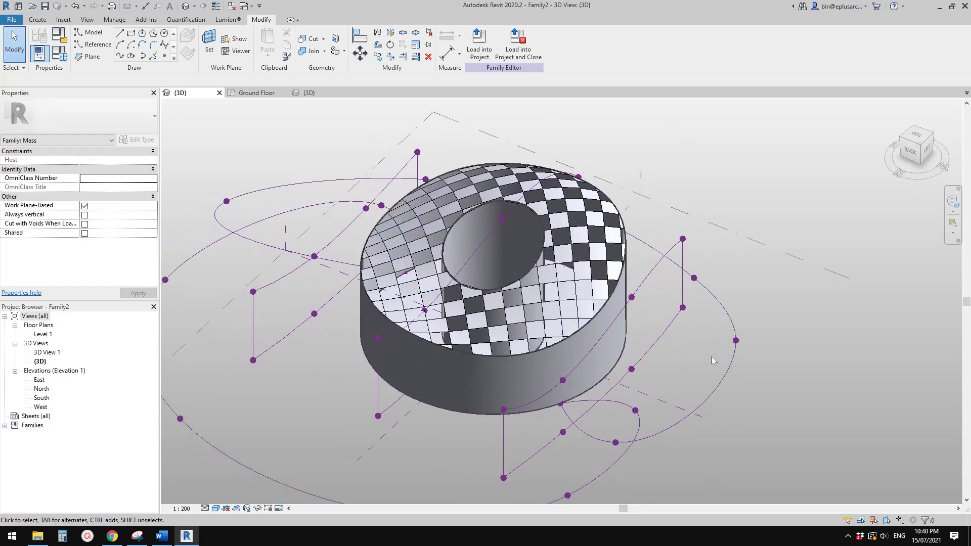